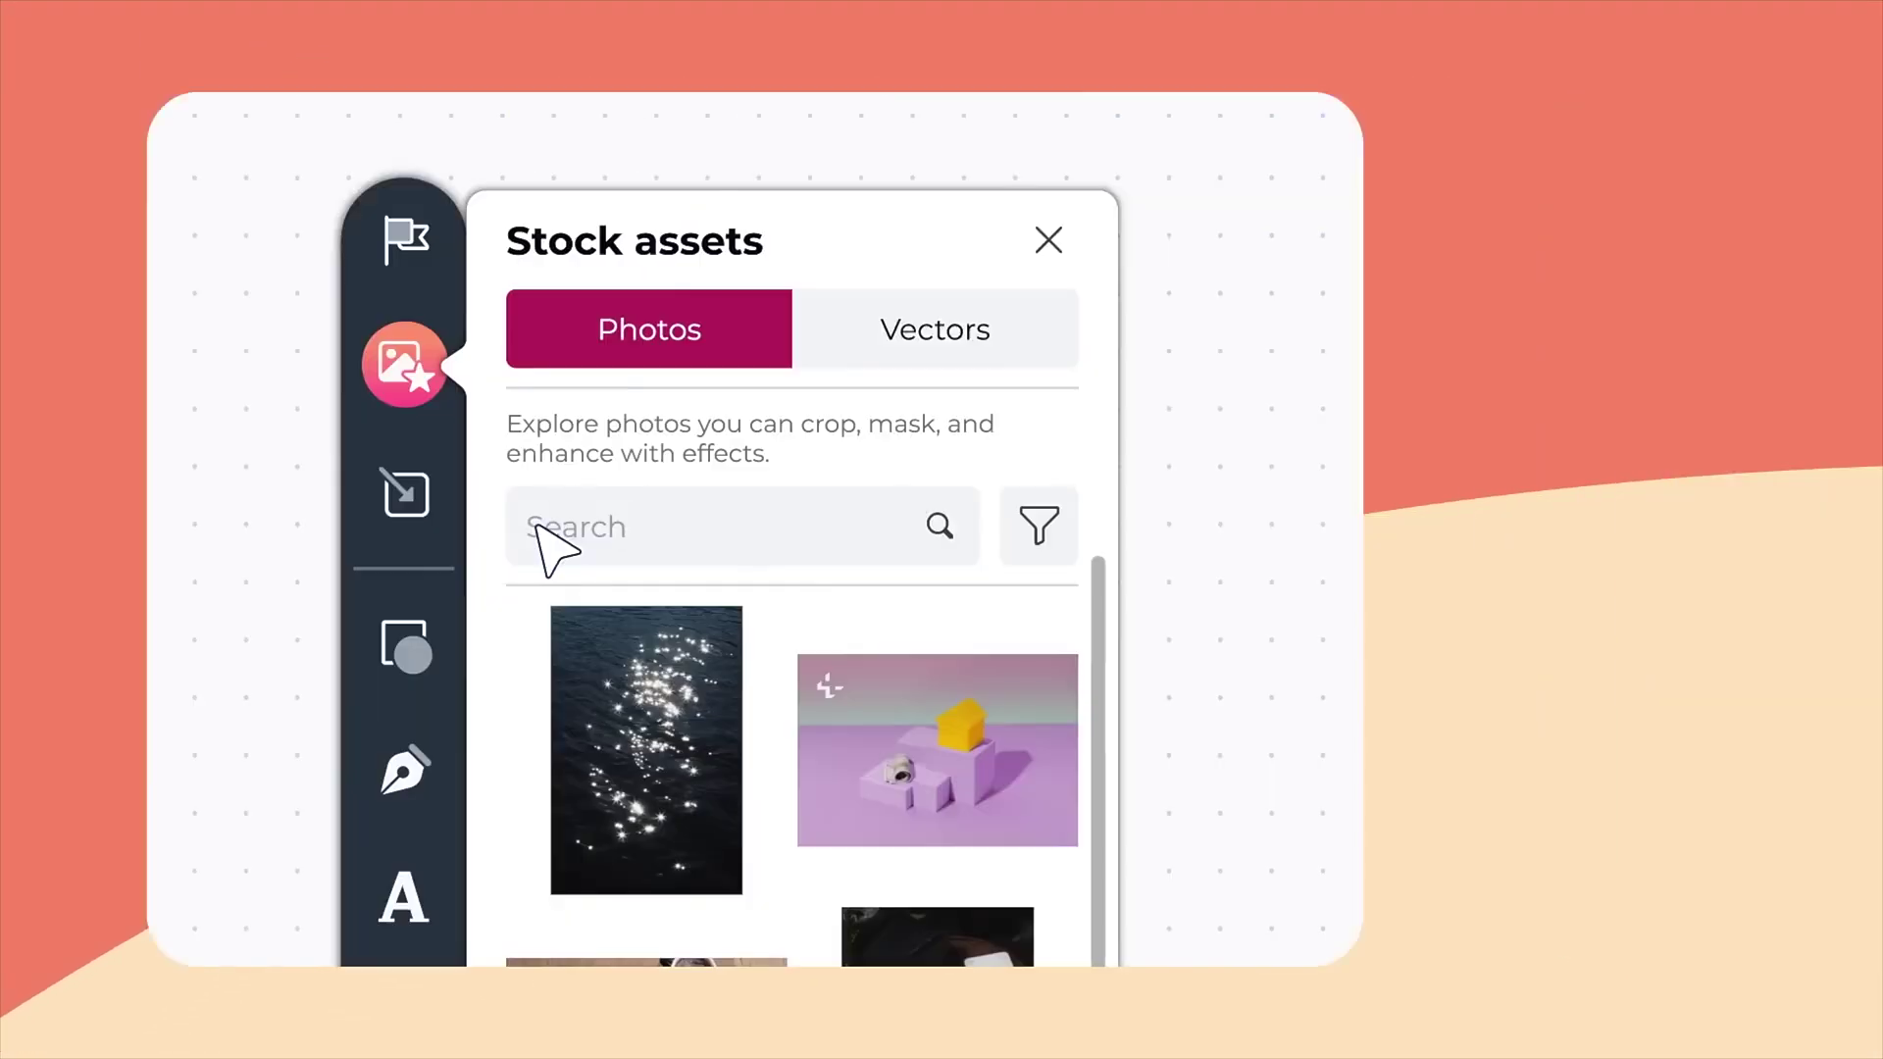
Step: Open the 'Fresh from the Earth' vegetable tote template from the start page
type("Dog bone")
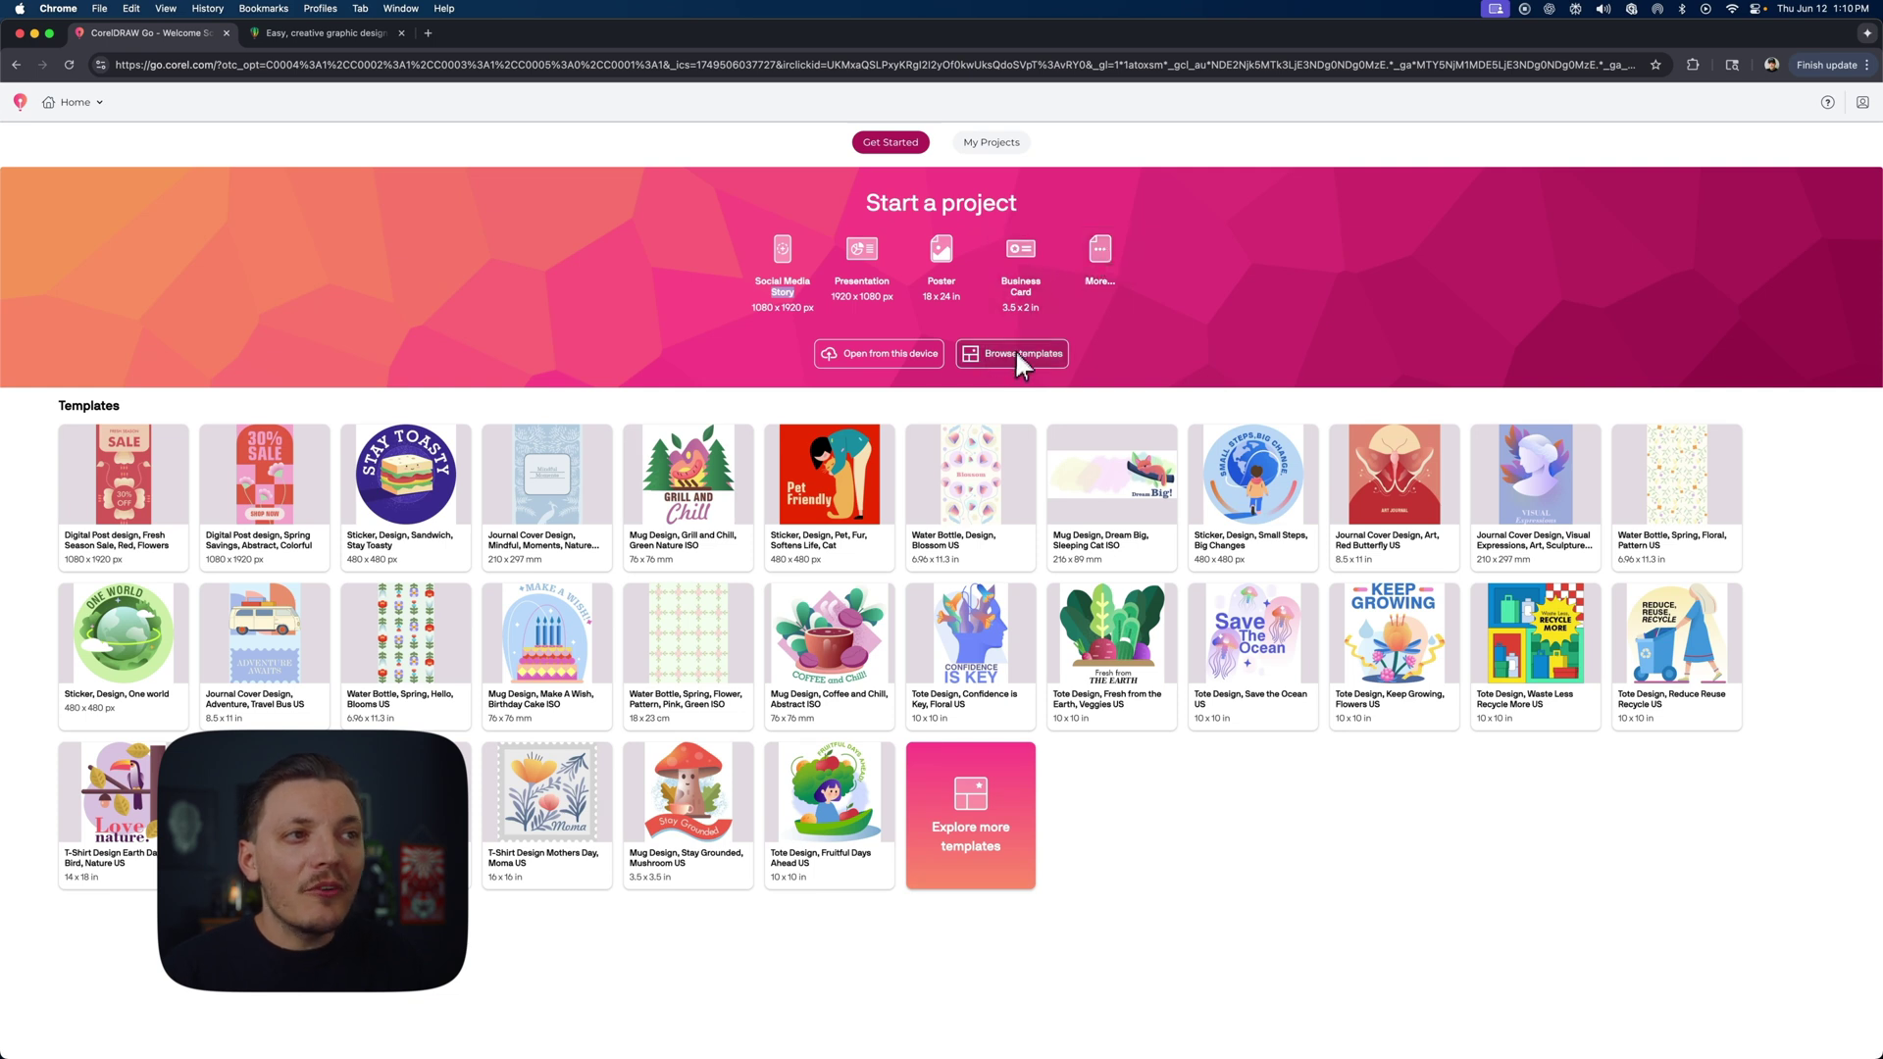
left_click(98, 102)
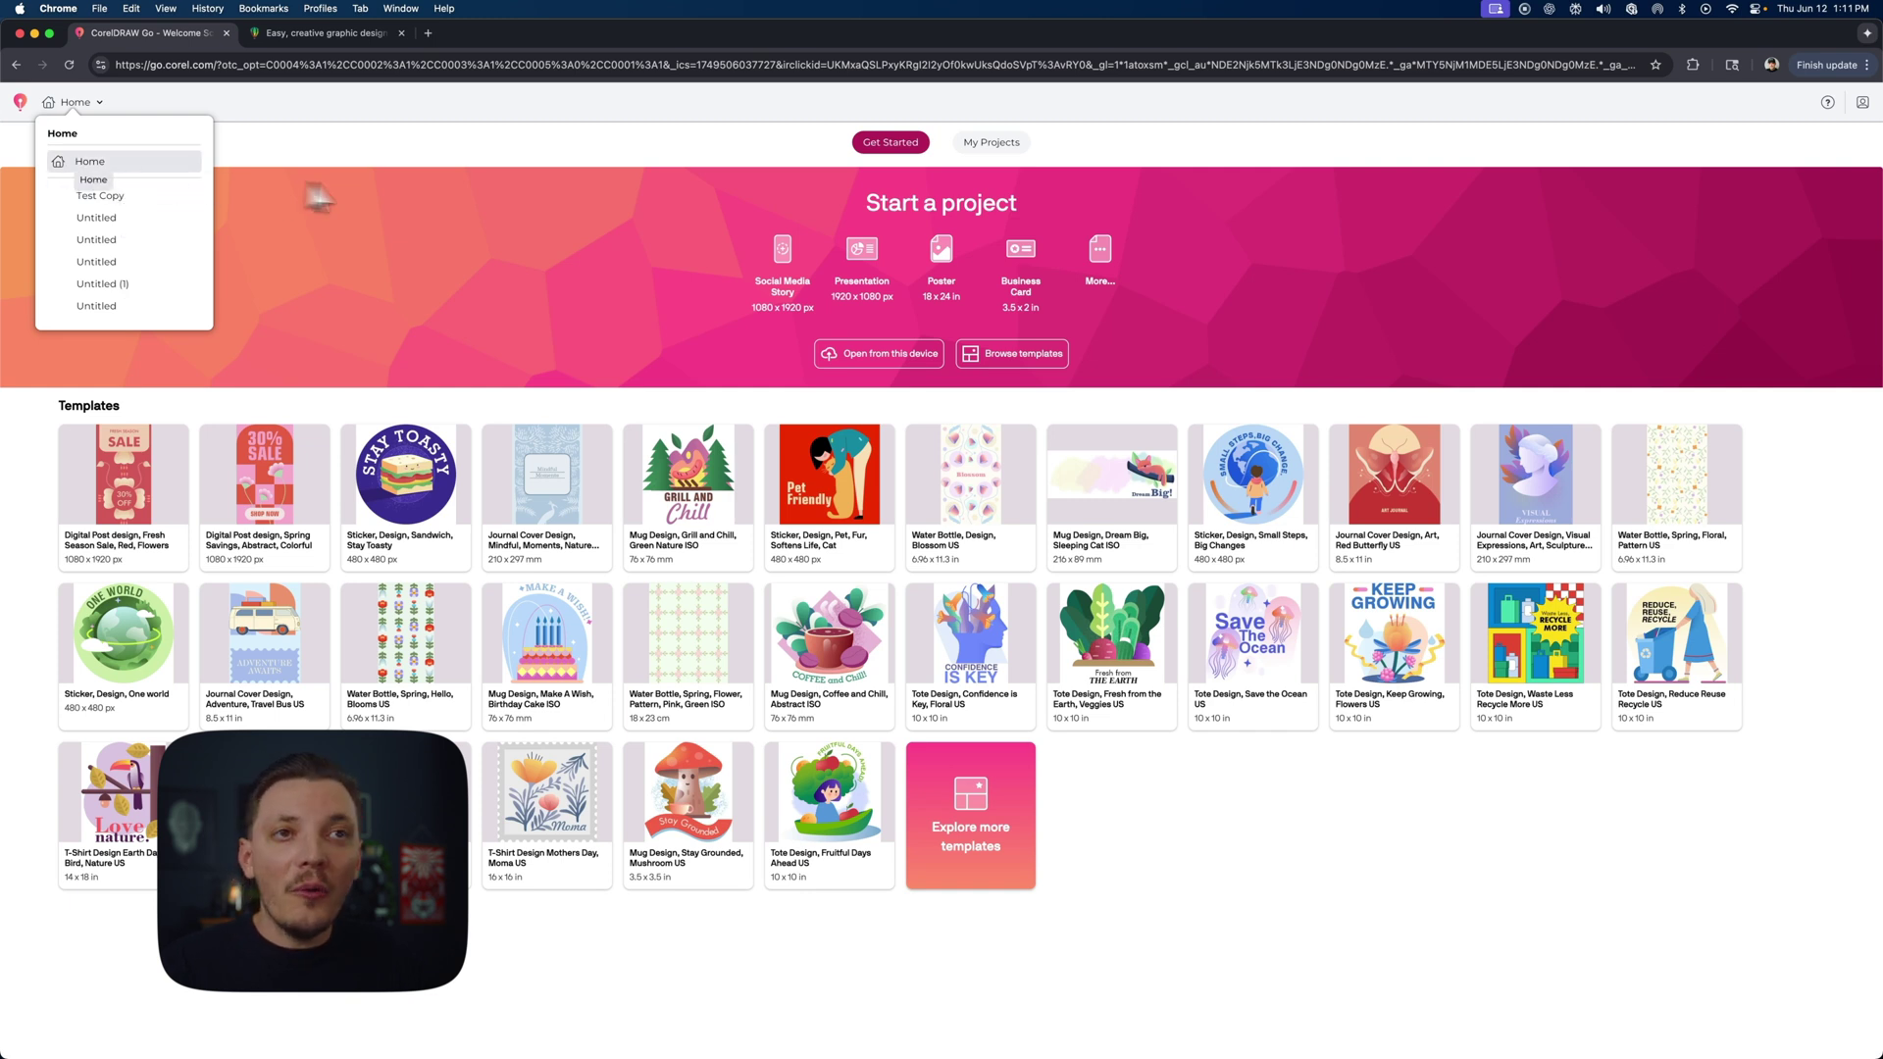
left_click(567, 282)
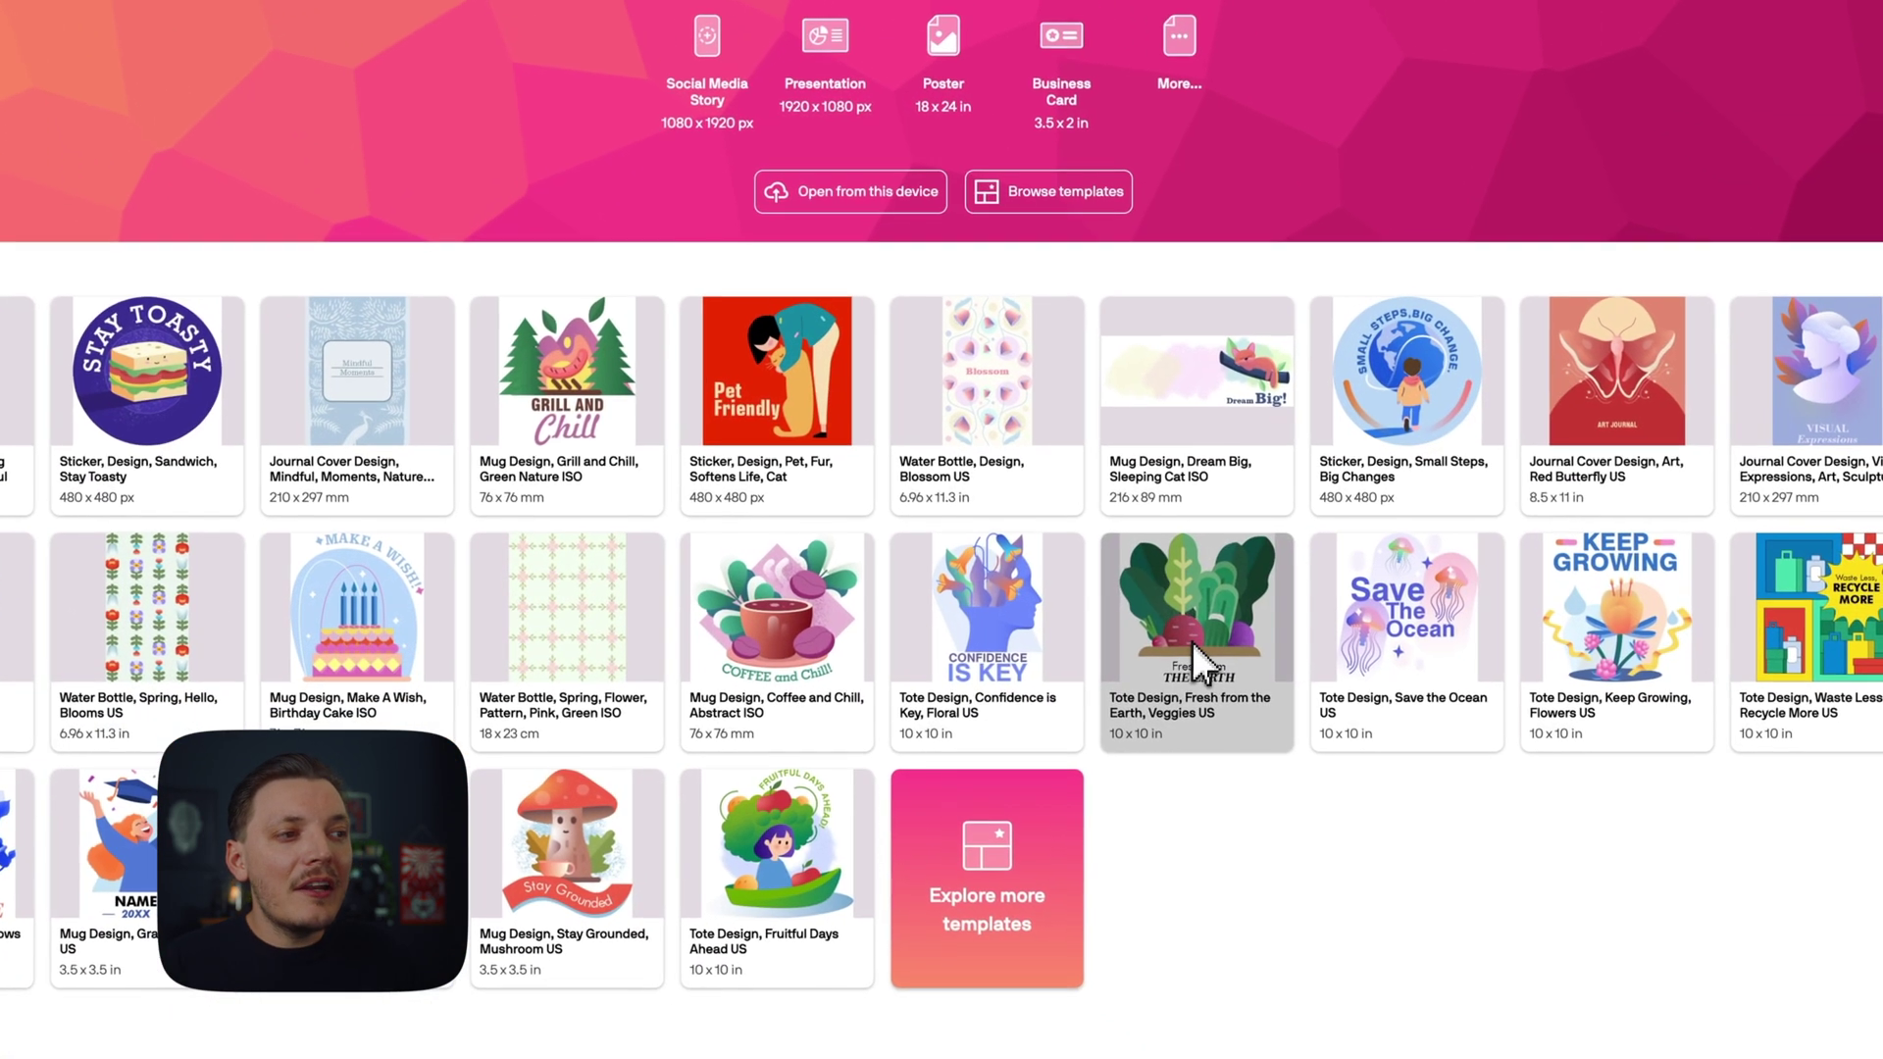
left_click(1194, 645)
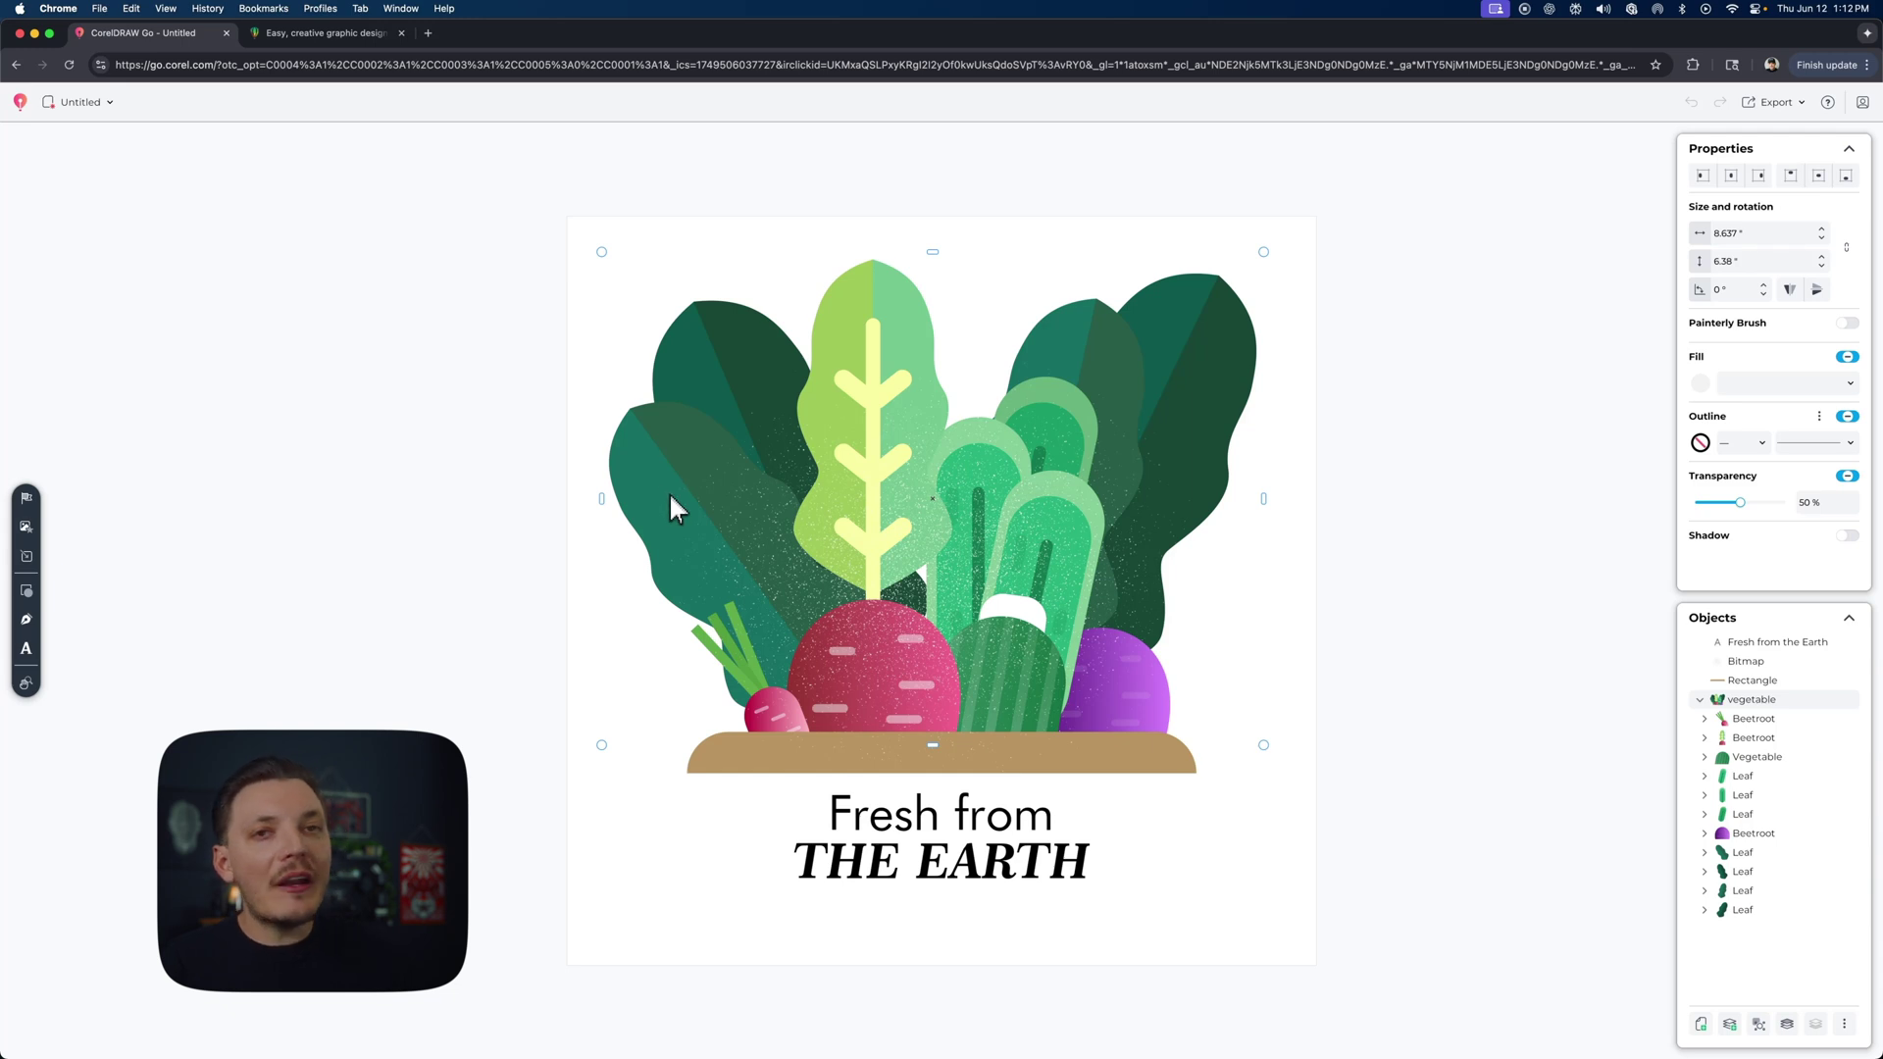
Step: Select just the left-hand leaf group in the vegetable artwork and show its fill colour swatches
left_click(667, 492)
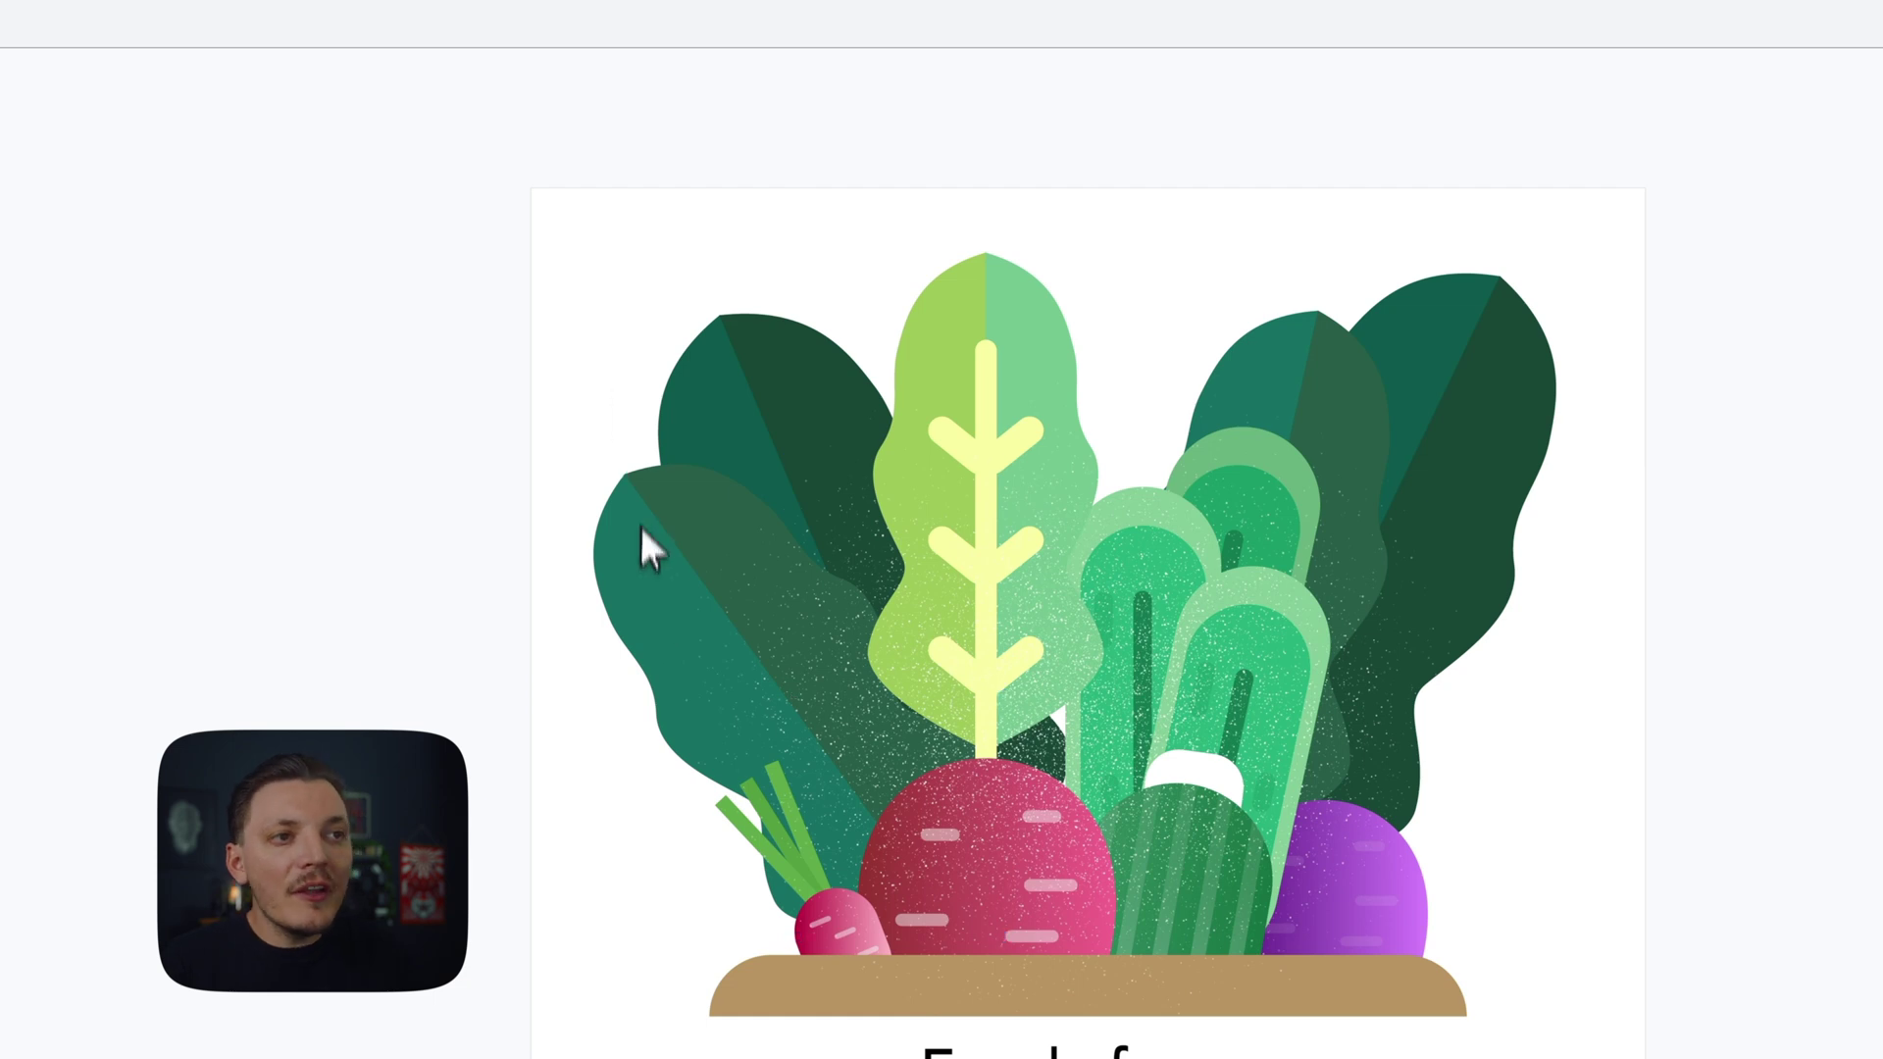
left_click_drag(629, 584, 523, 661)
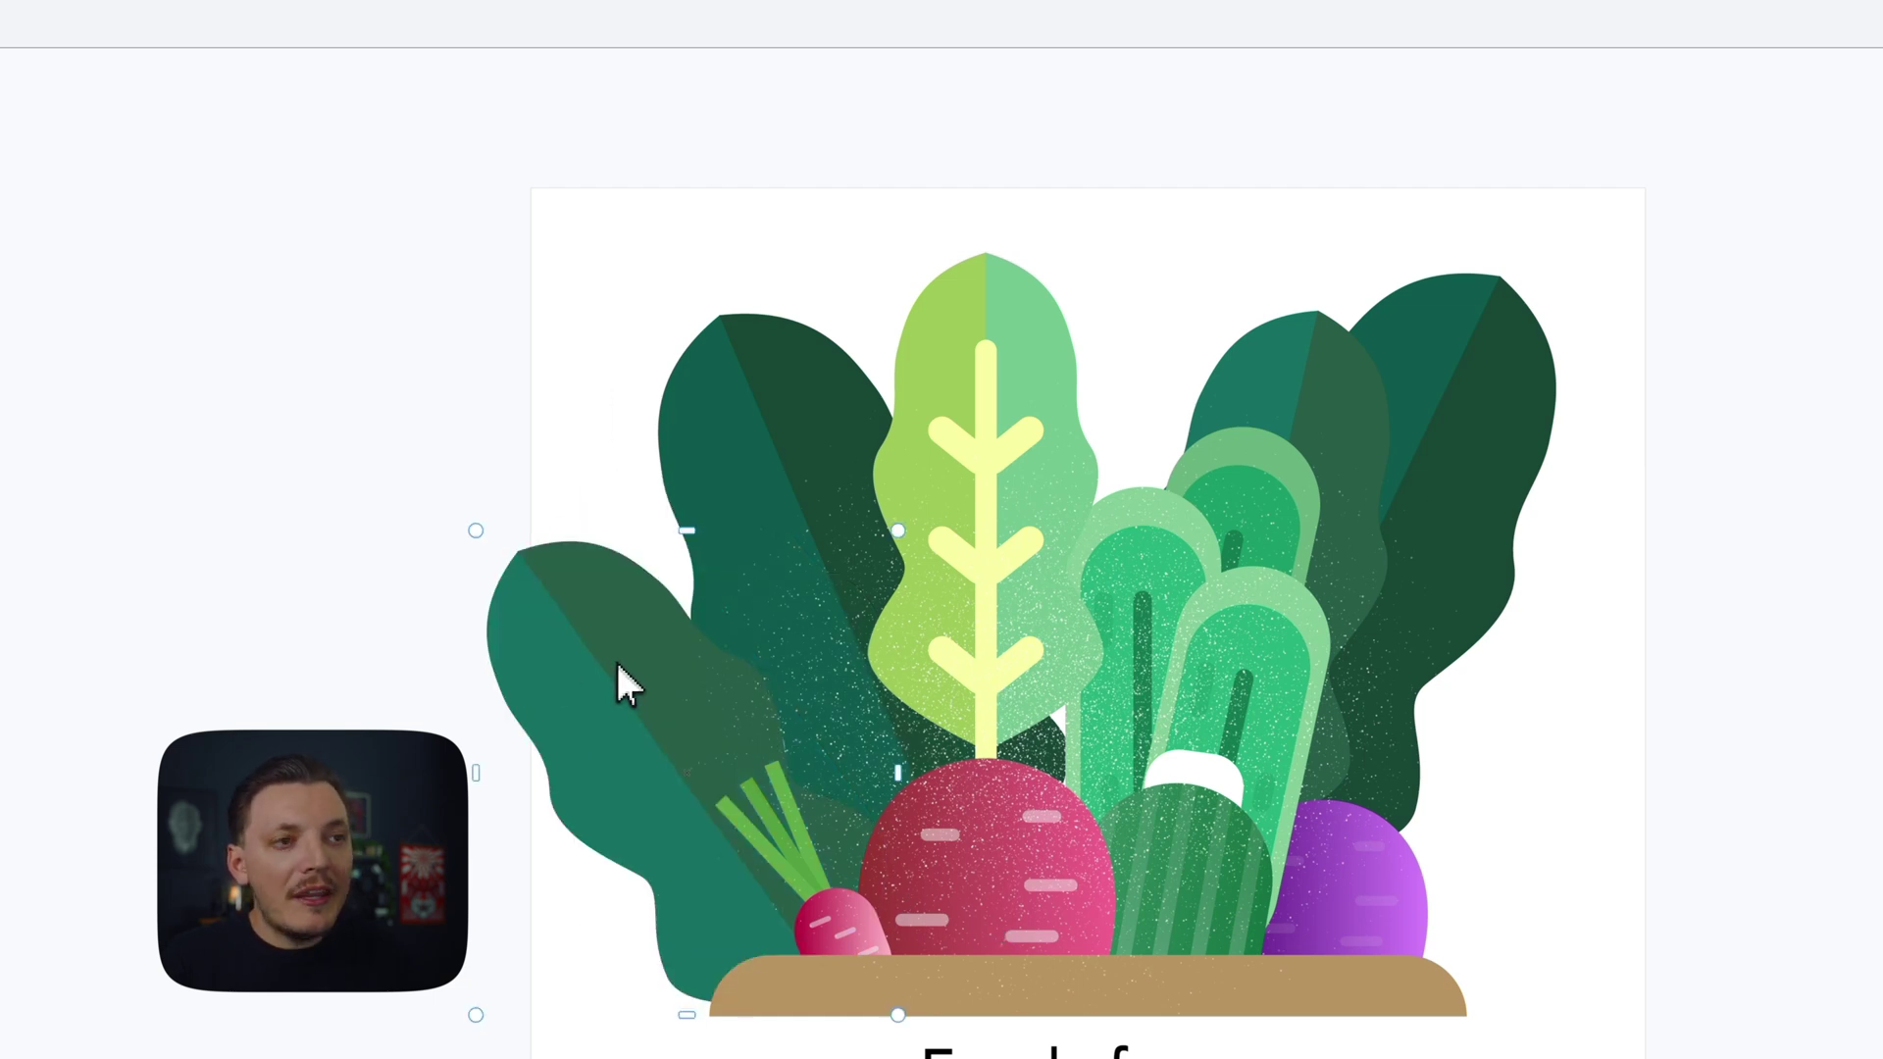
key("ctrl+z")
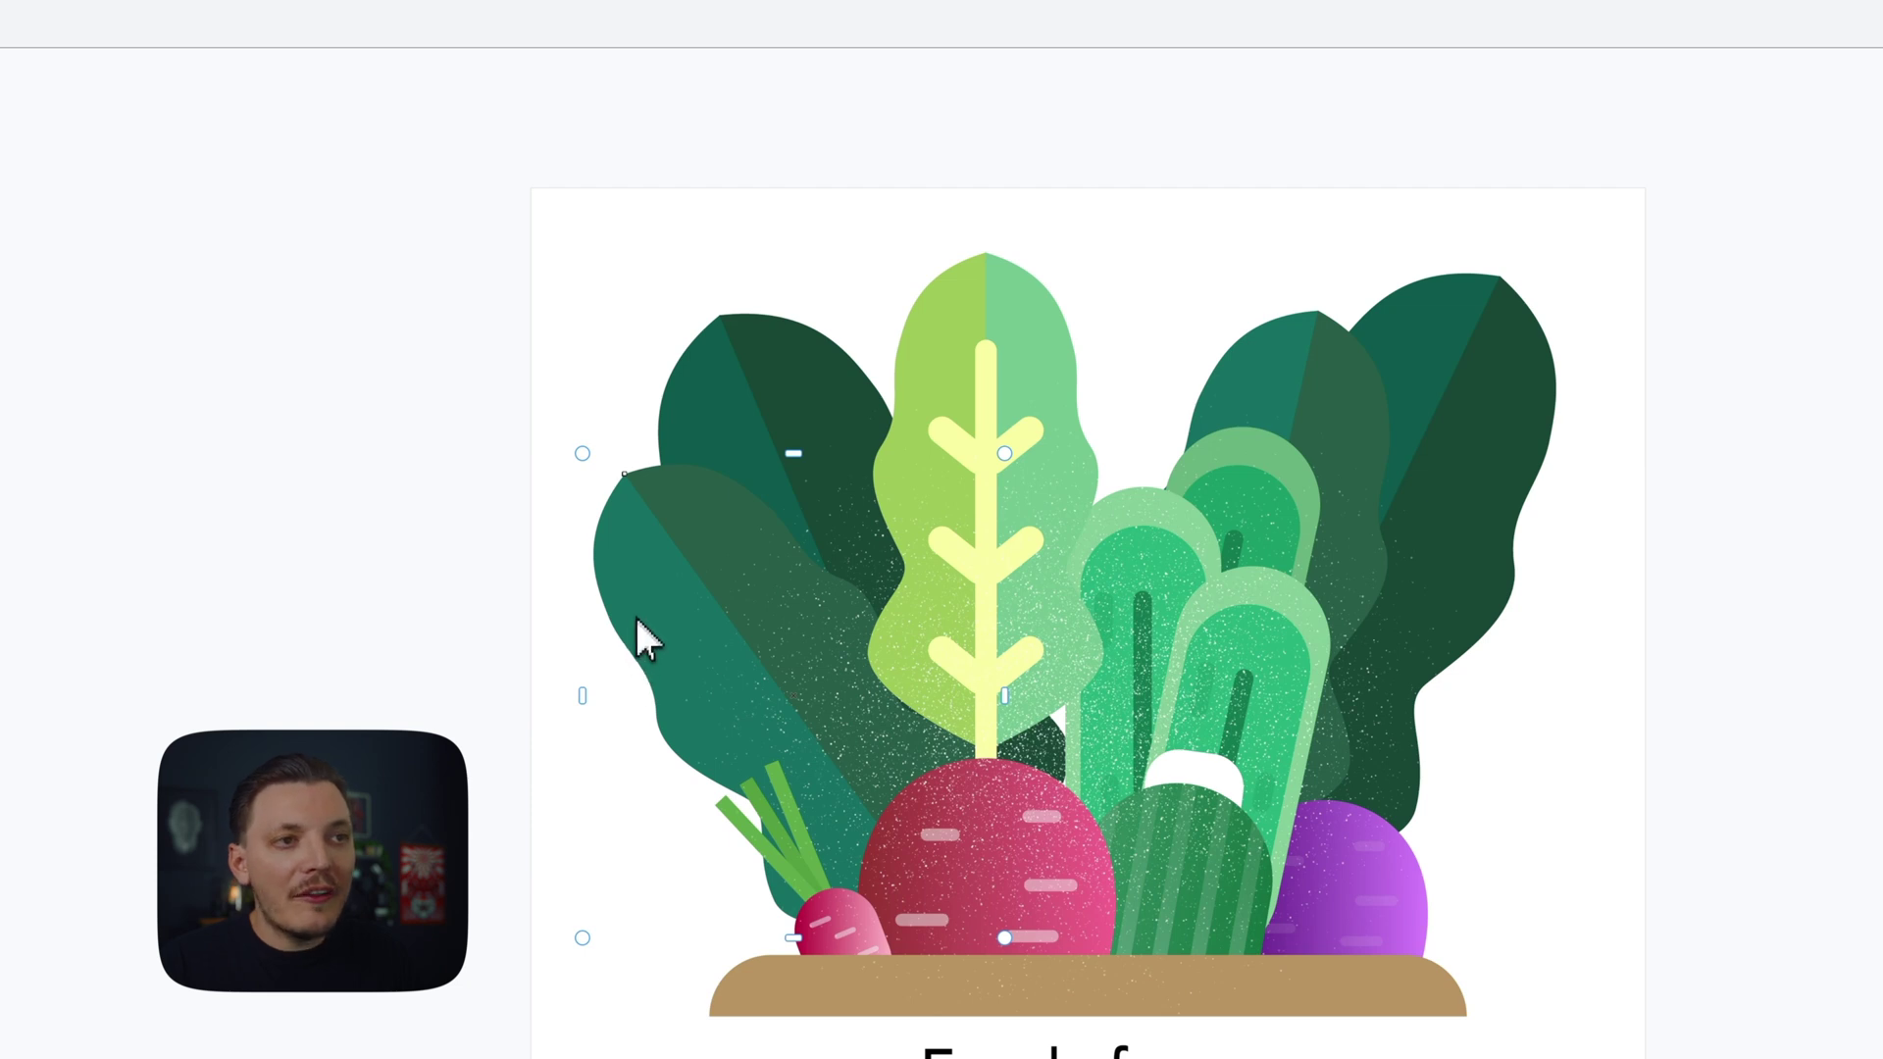
left_click(638, 618)
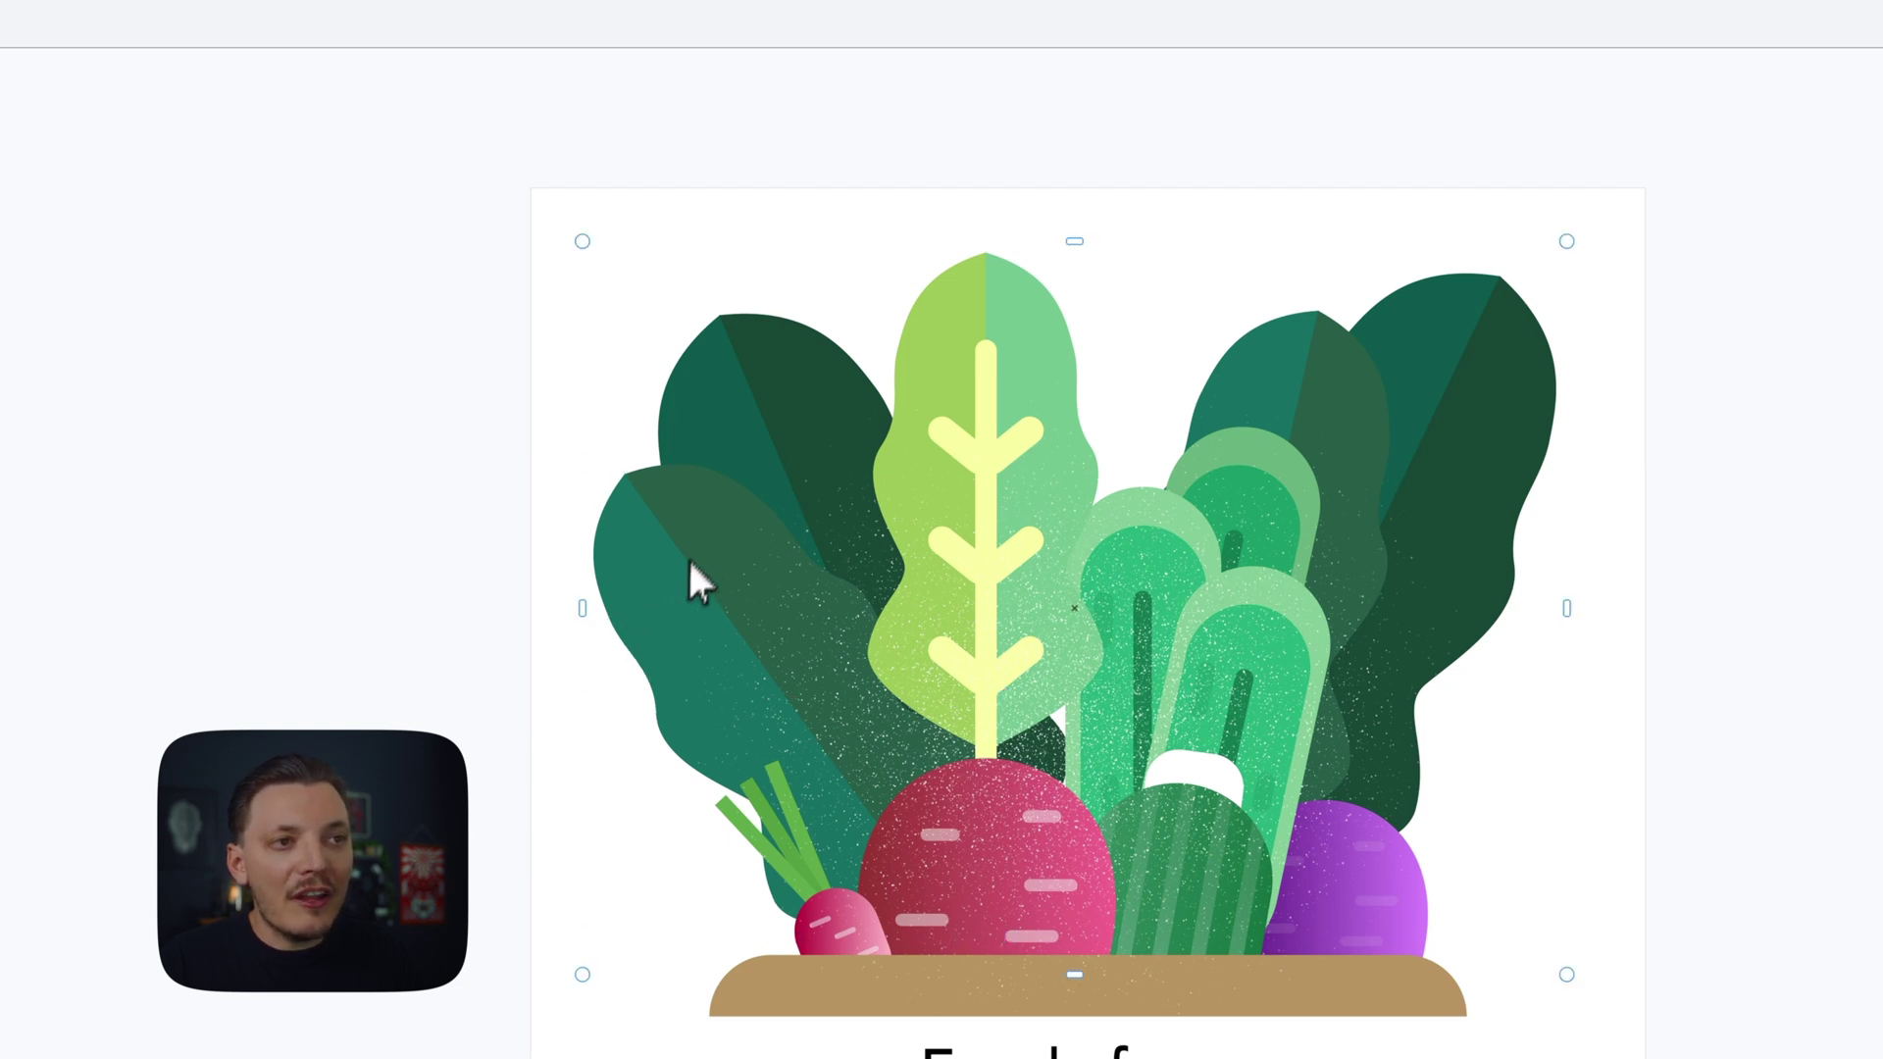
double_click(635, 561)
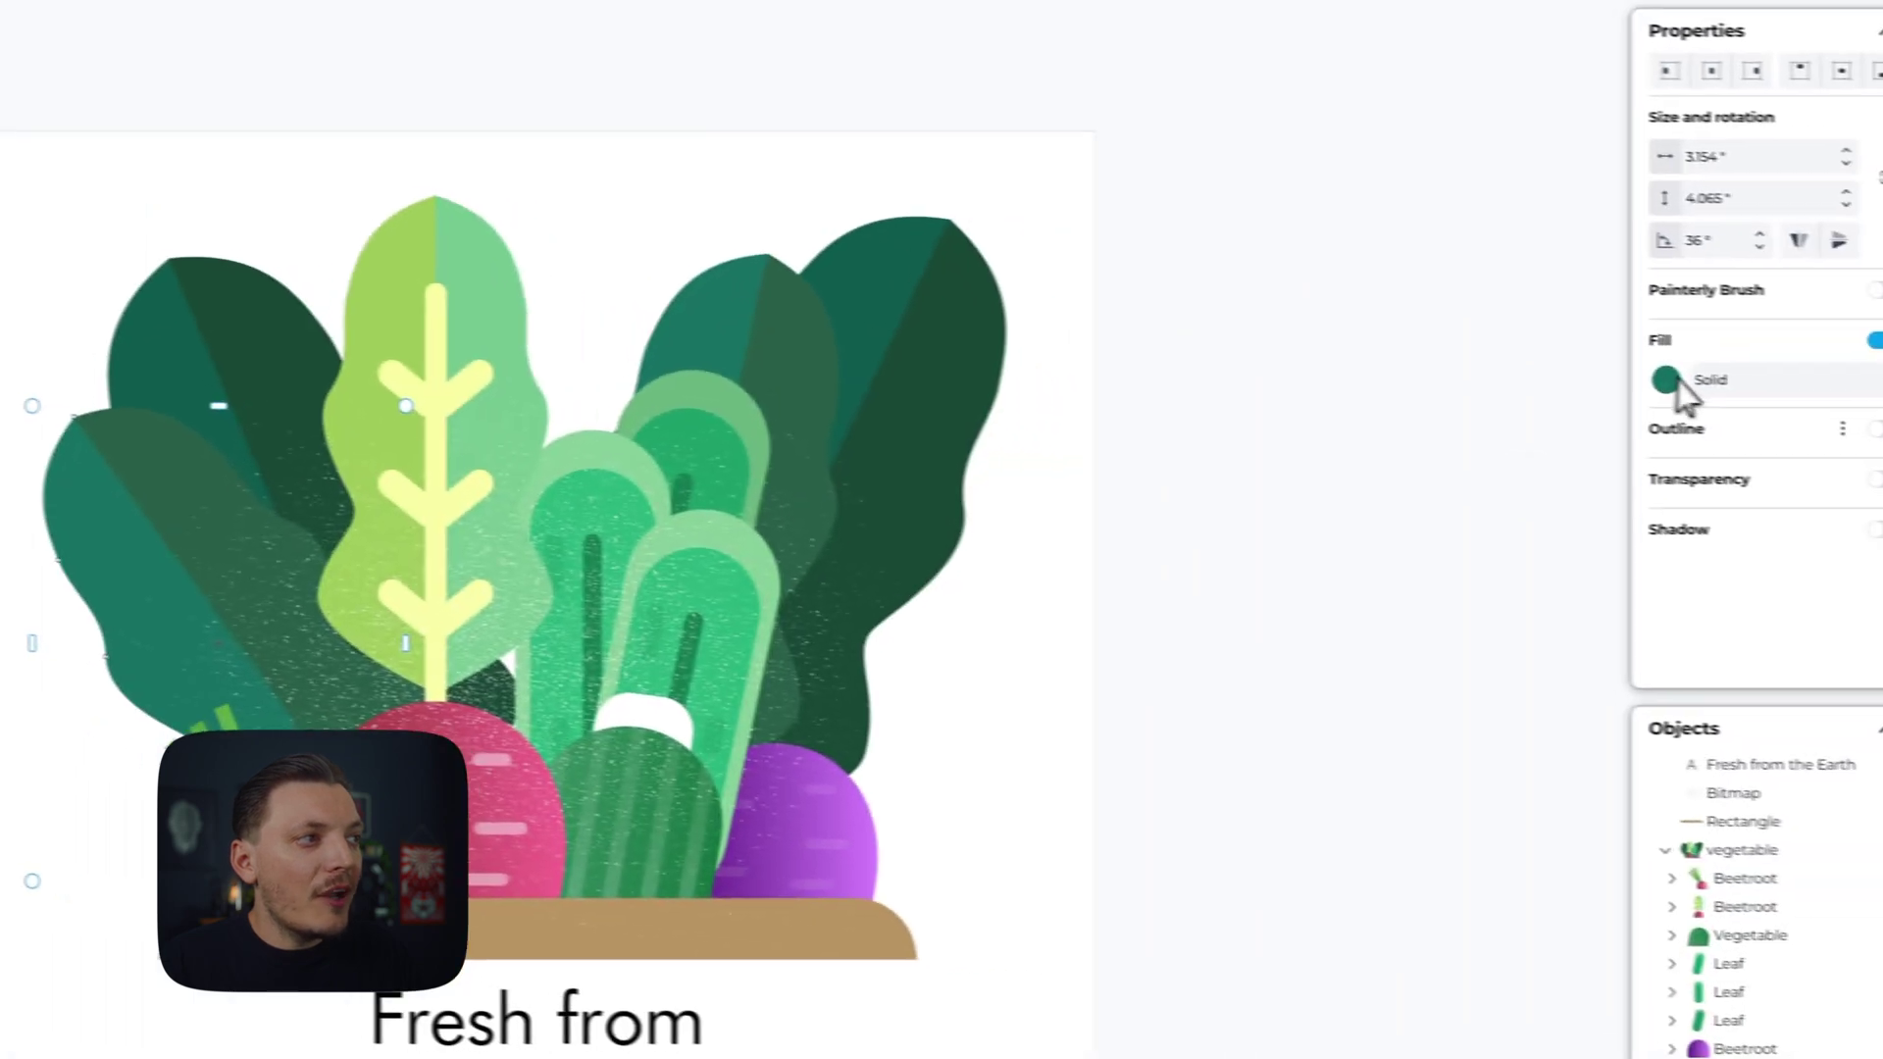
left_click(1616, 374)
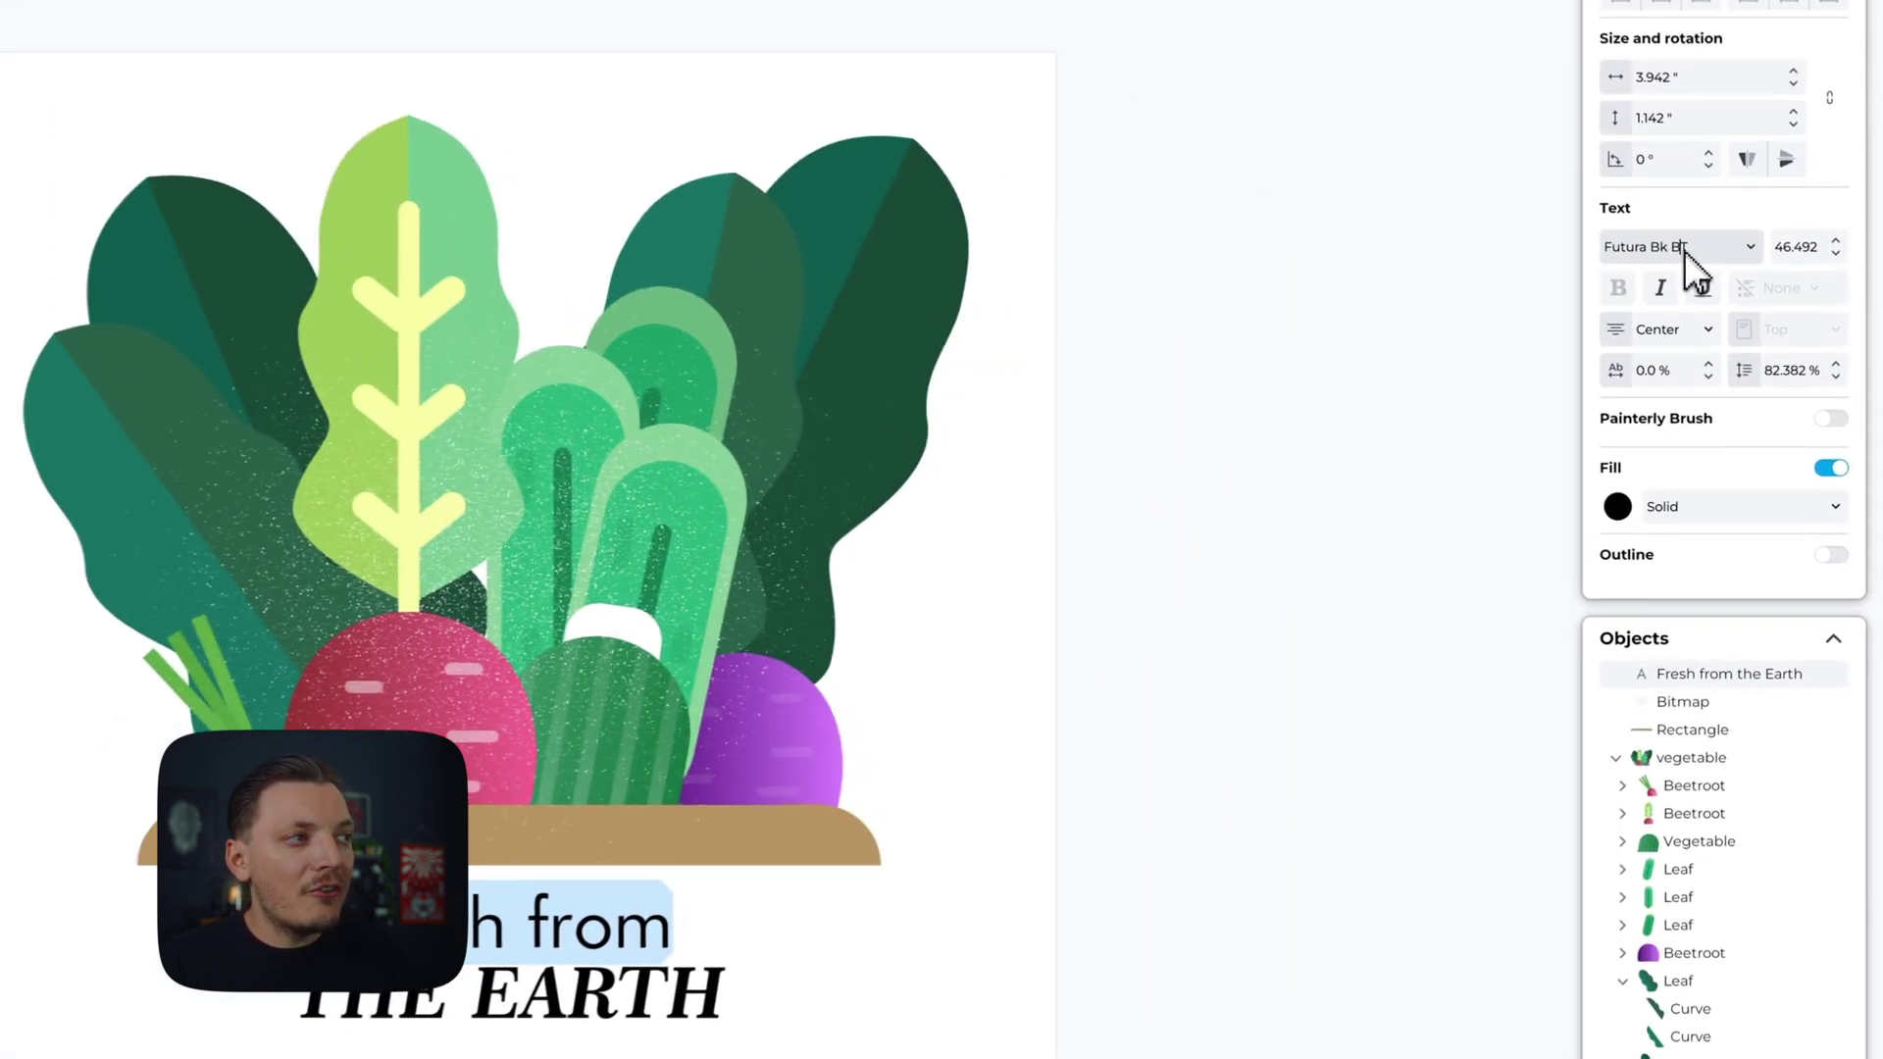
Step: Step the 'Fresh from the Earth' heading's font size down one notch to 46.492
double_click(1681, 247)
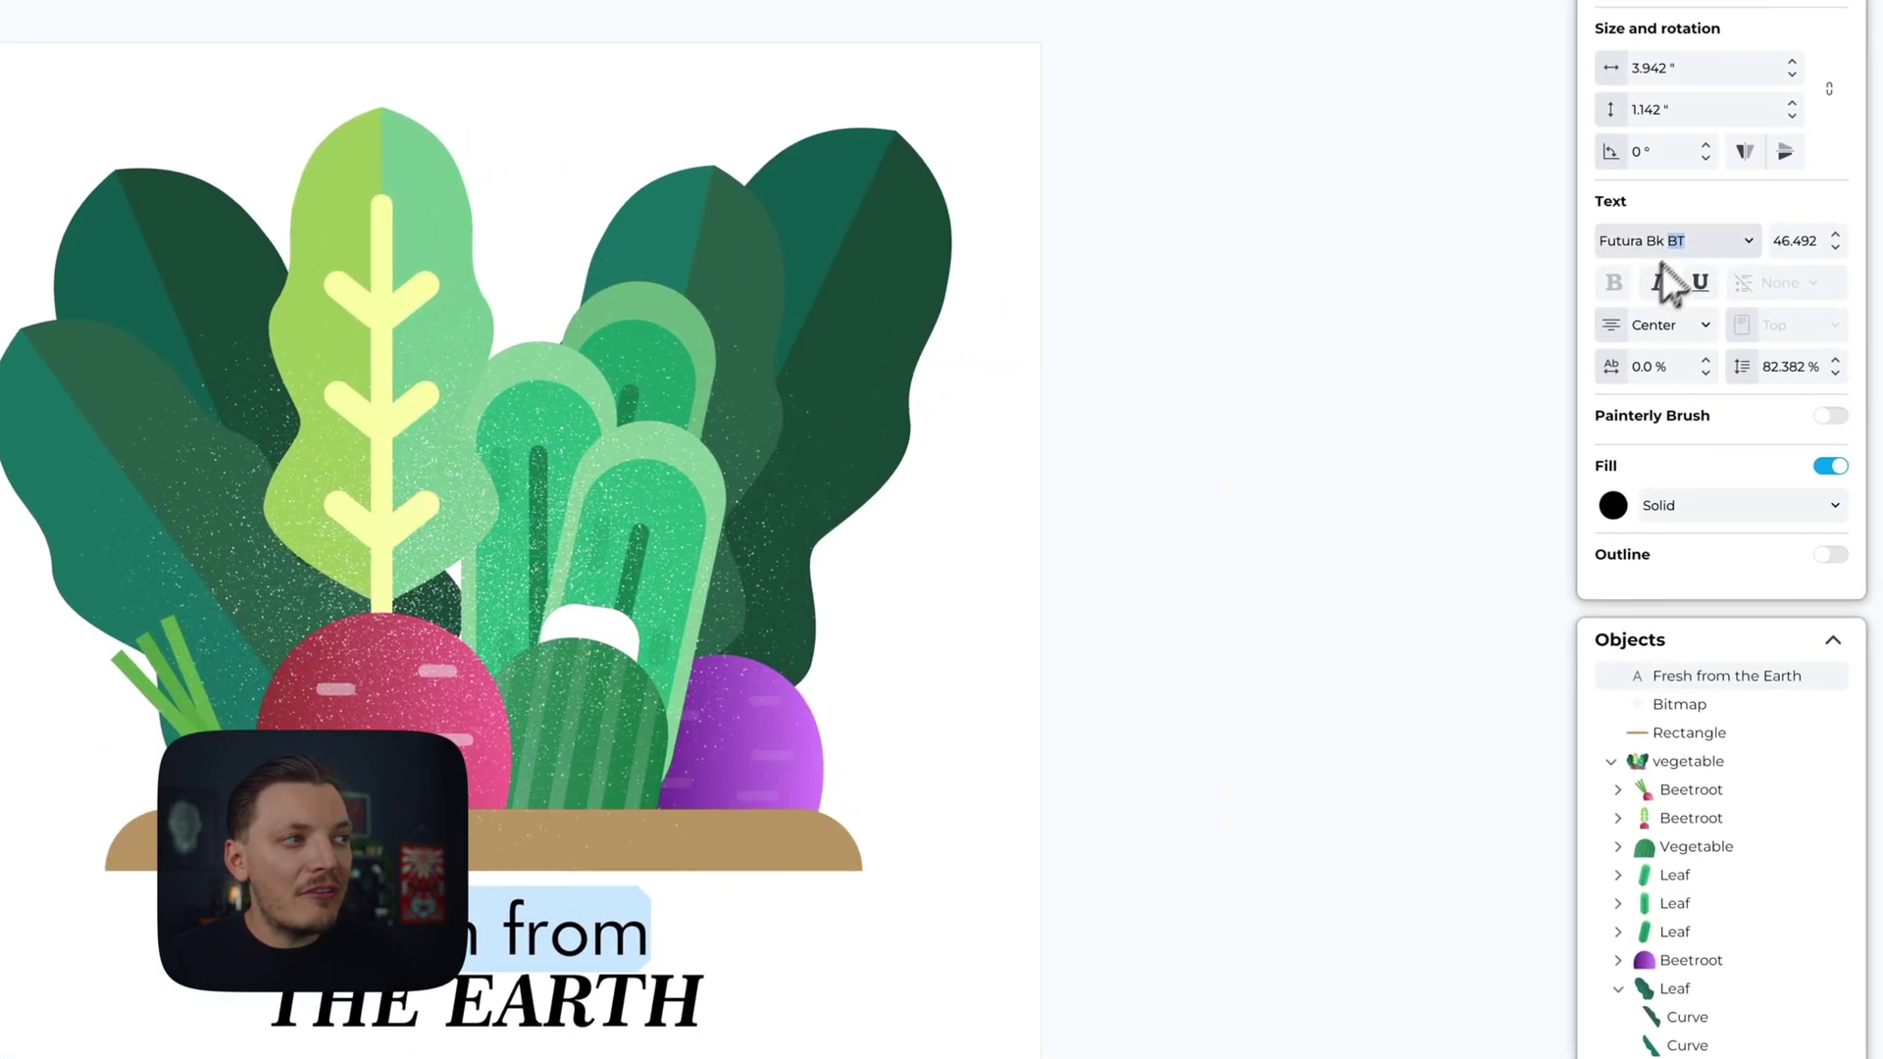
left_click(1835, 247)
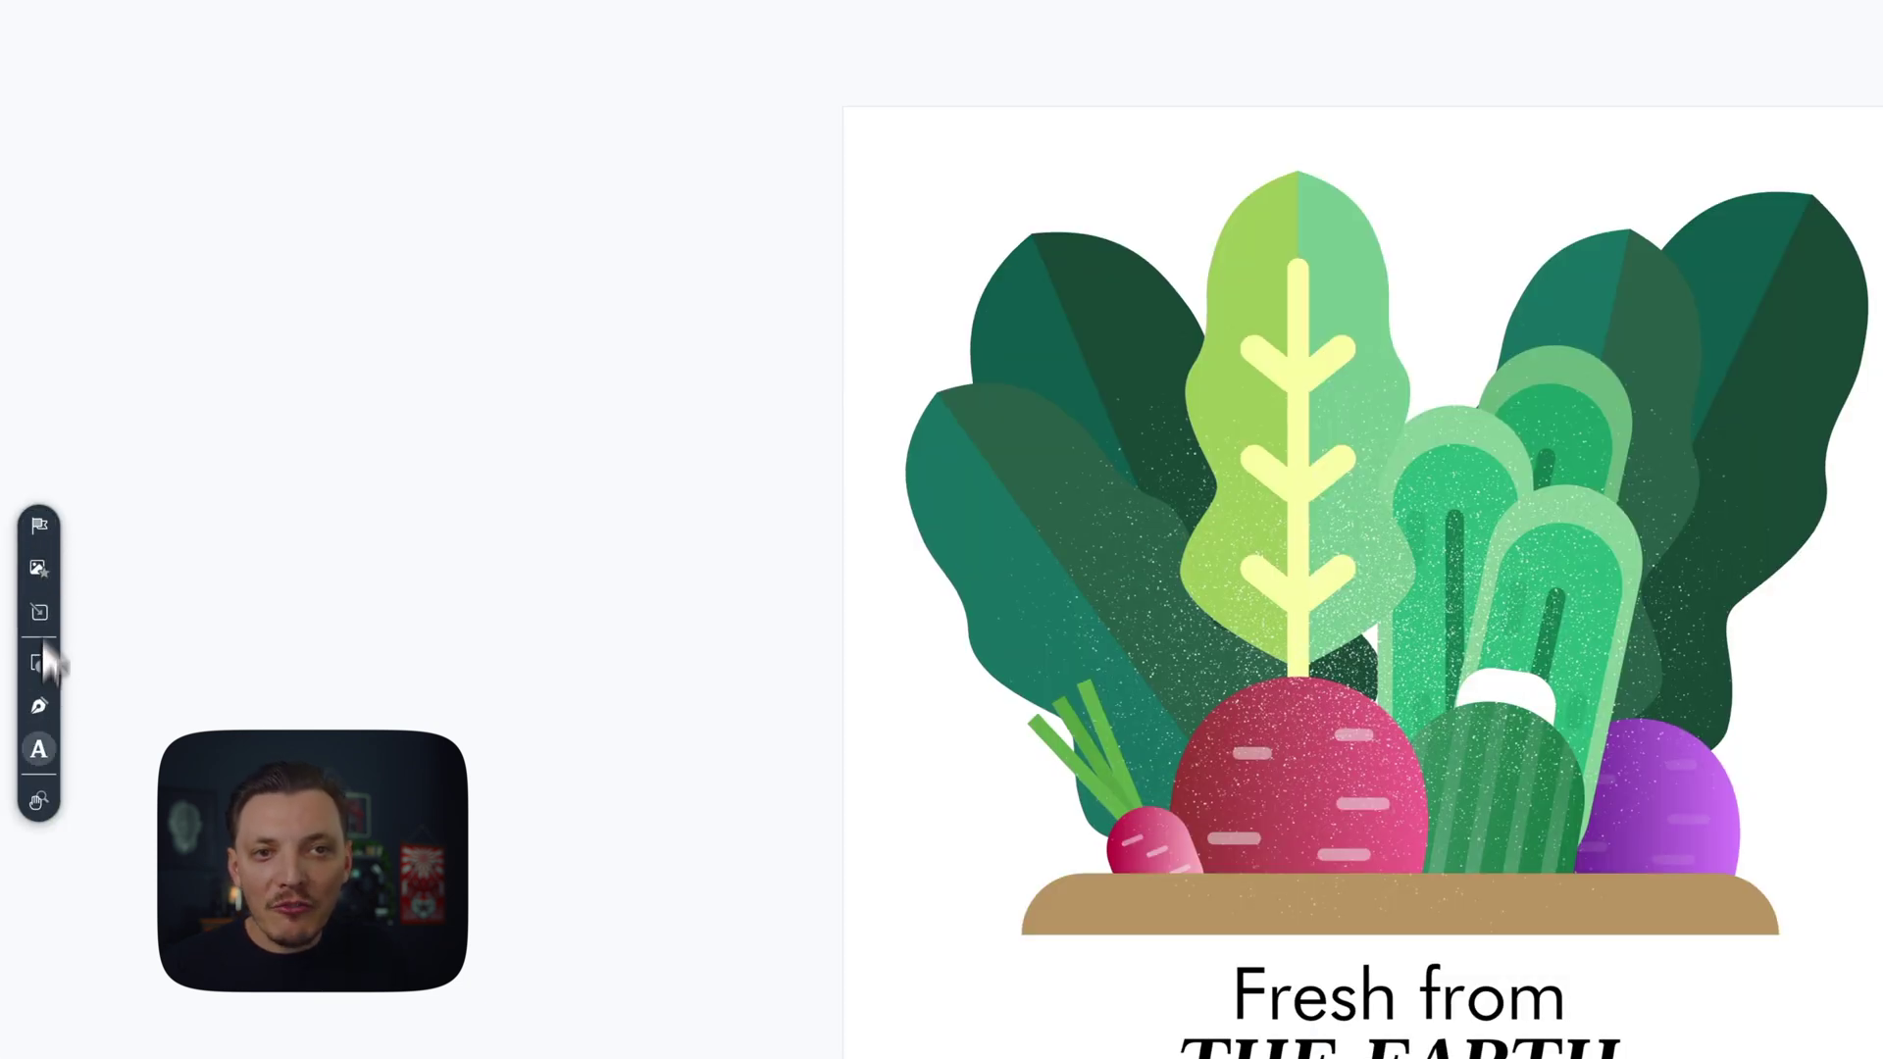
Step: Show the Shapes library with common shapes, stars, banners, callouts and flowchart symbols
left_click(40, 529)
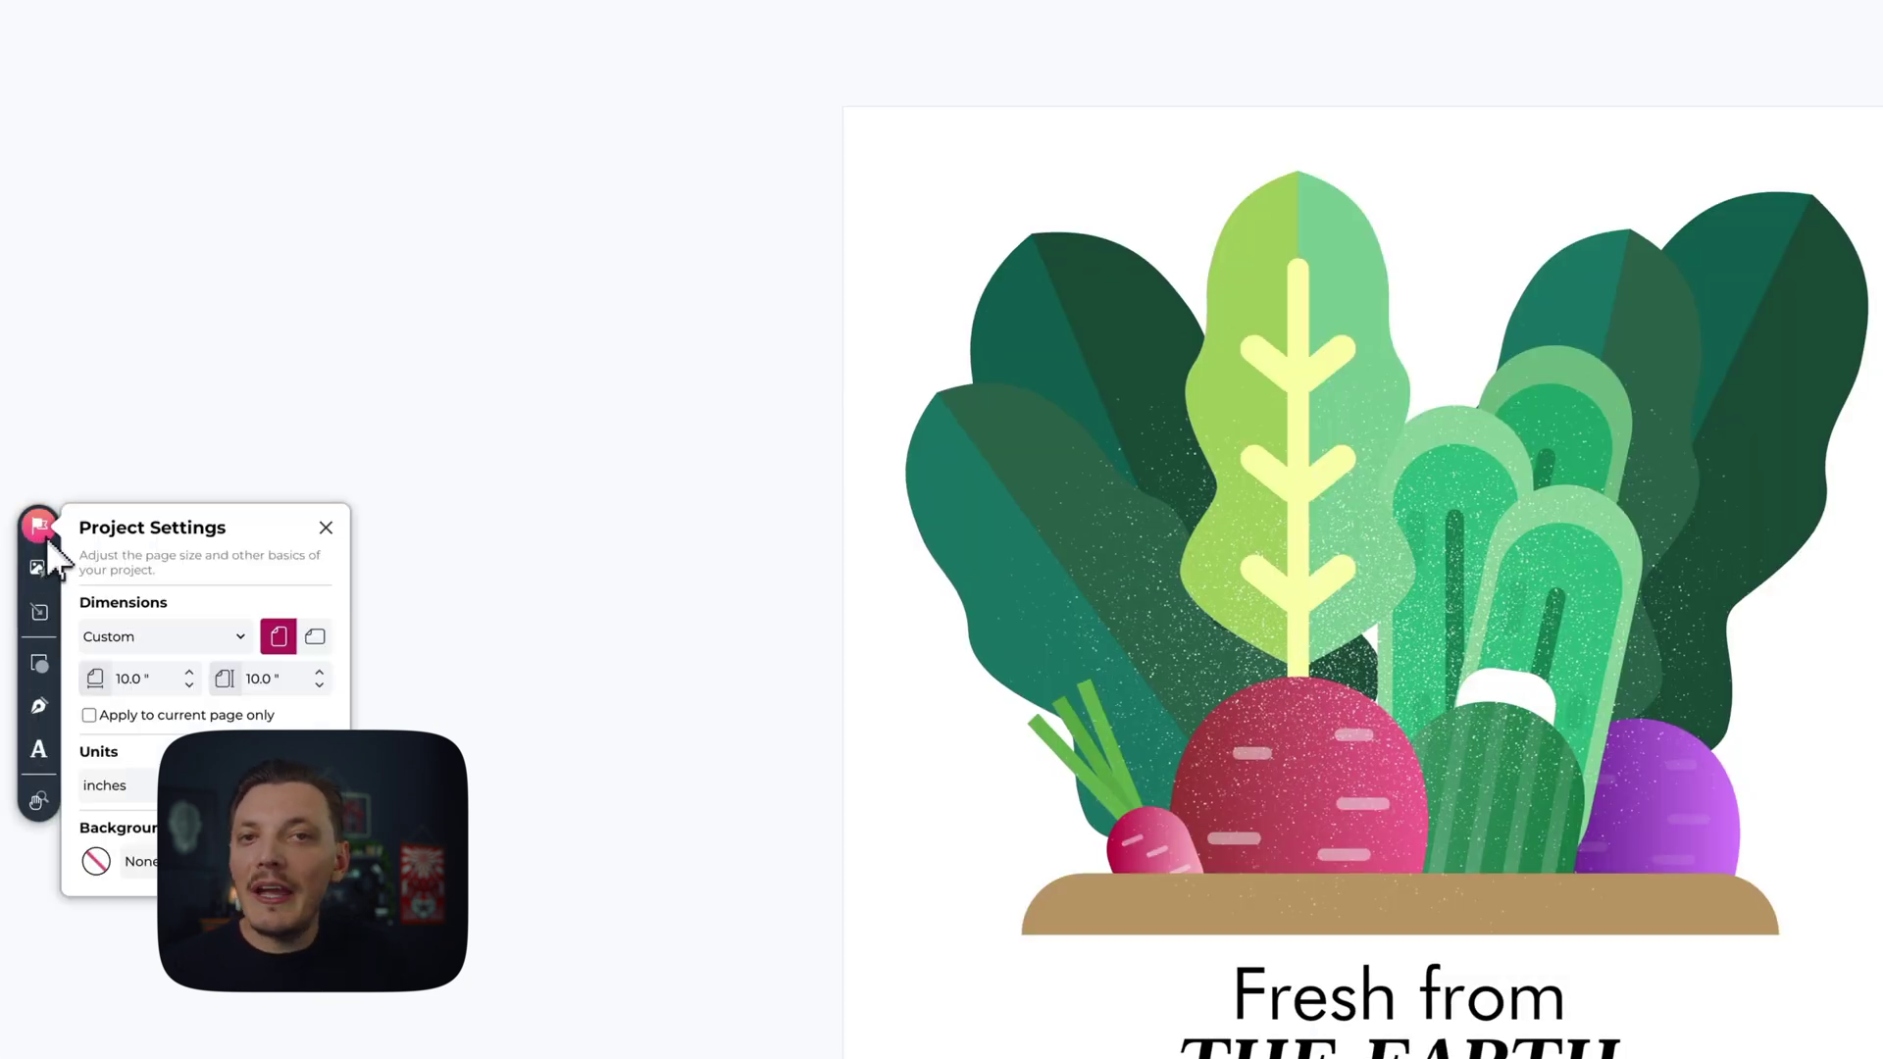
left_click(54, 570)
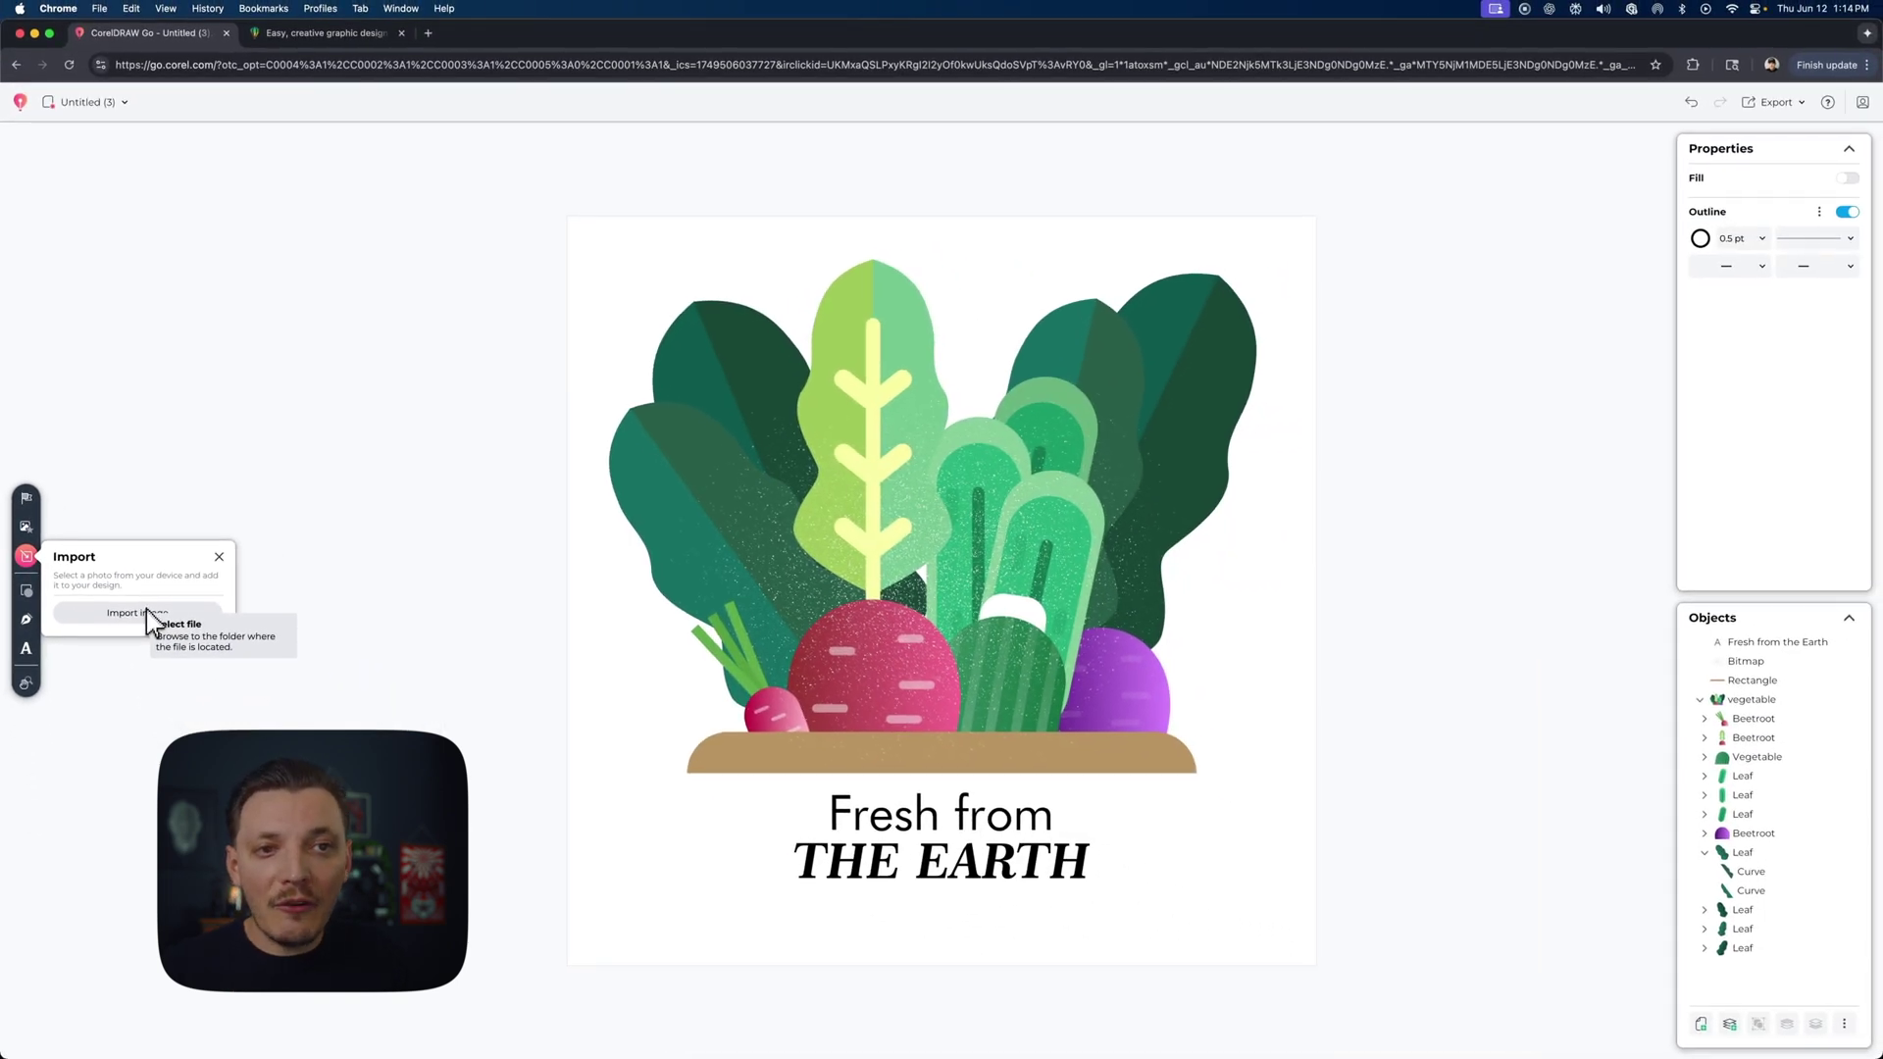
left_click(27, 591)
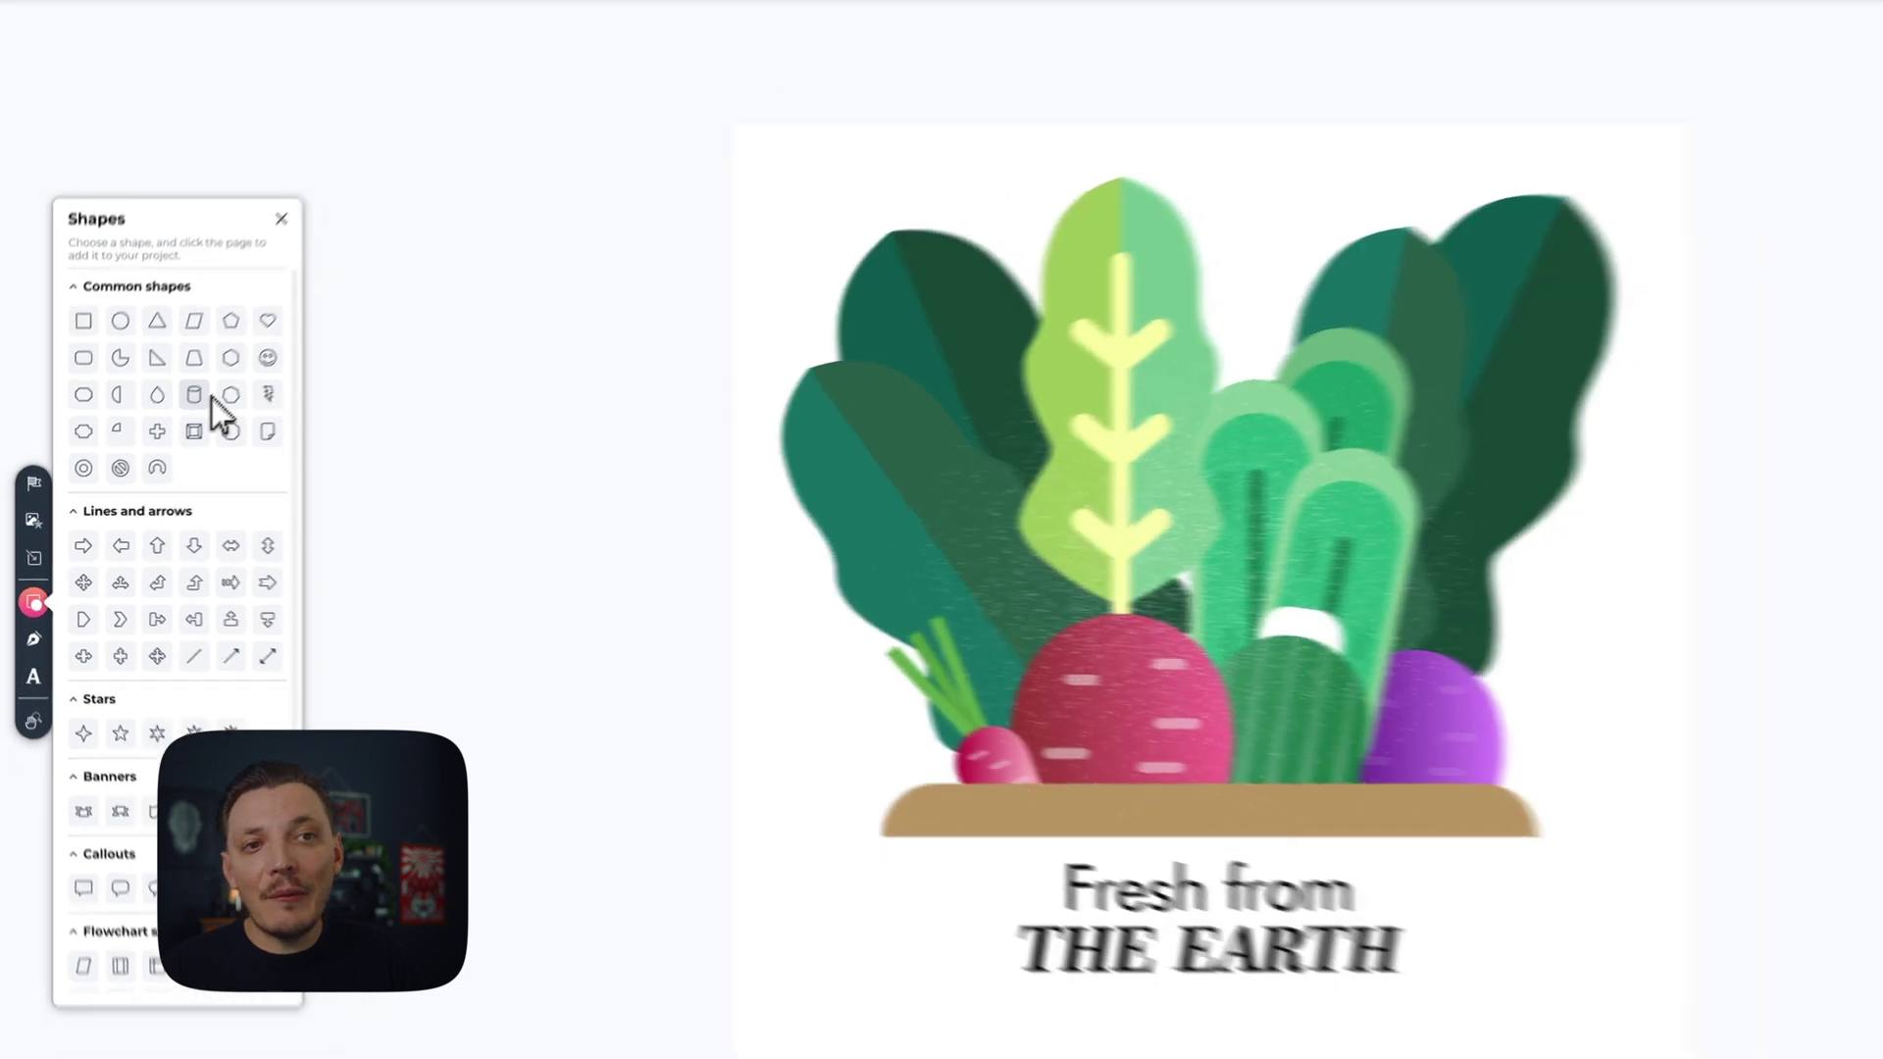
Step: Place a four-point star at the upper left and fill it green
scroll(250, 394, "down", 2)
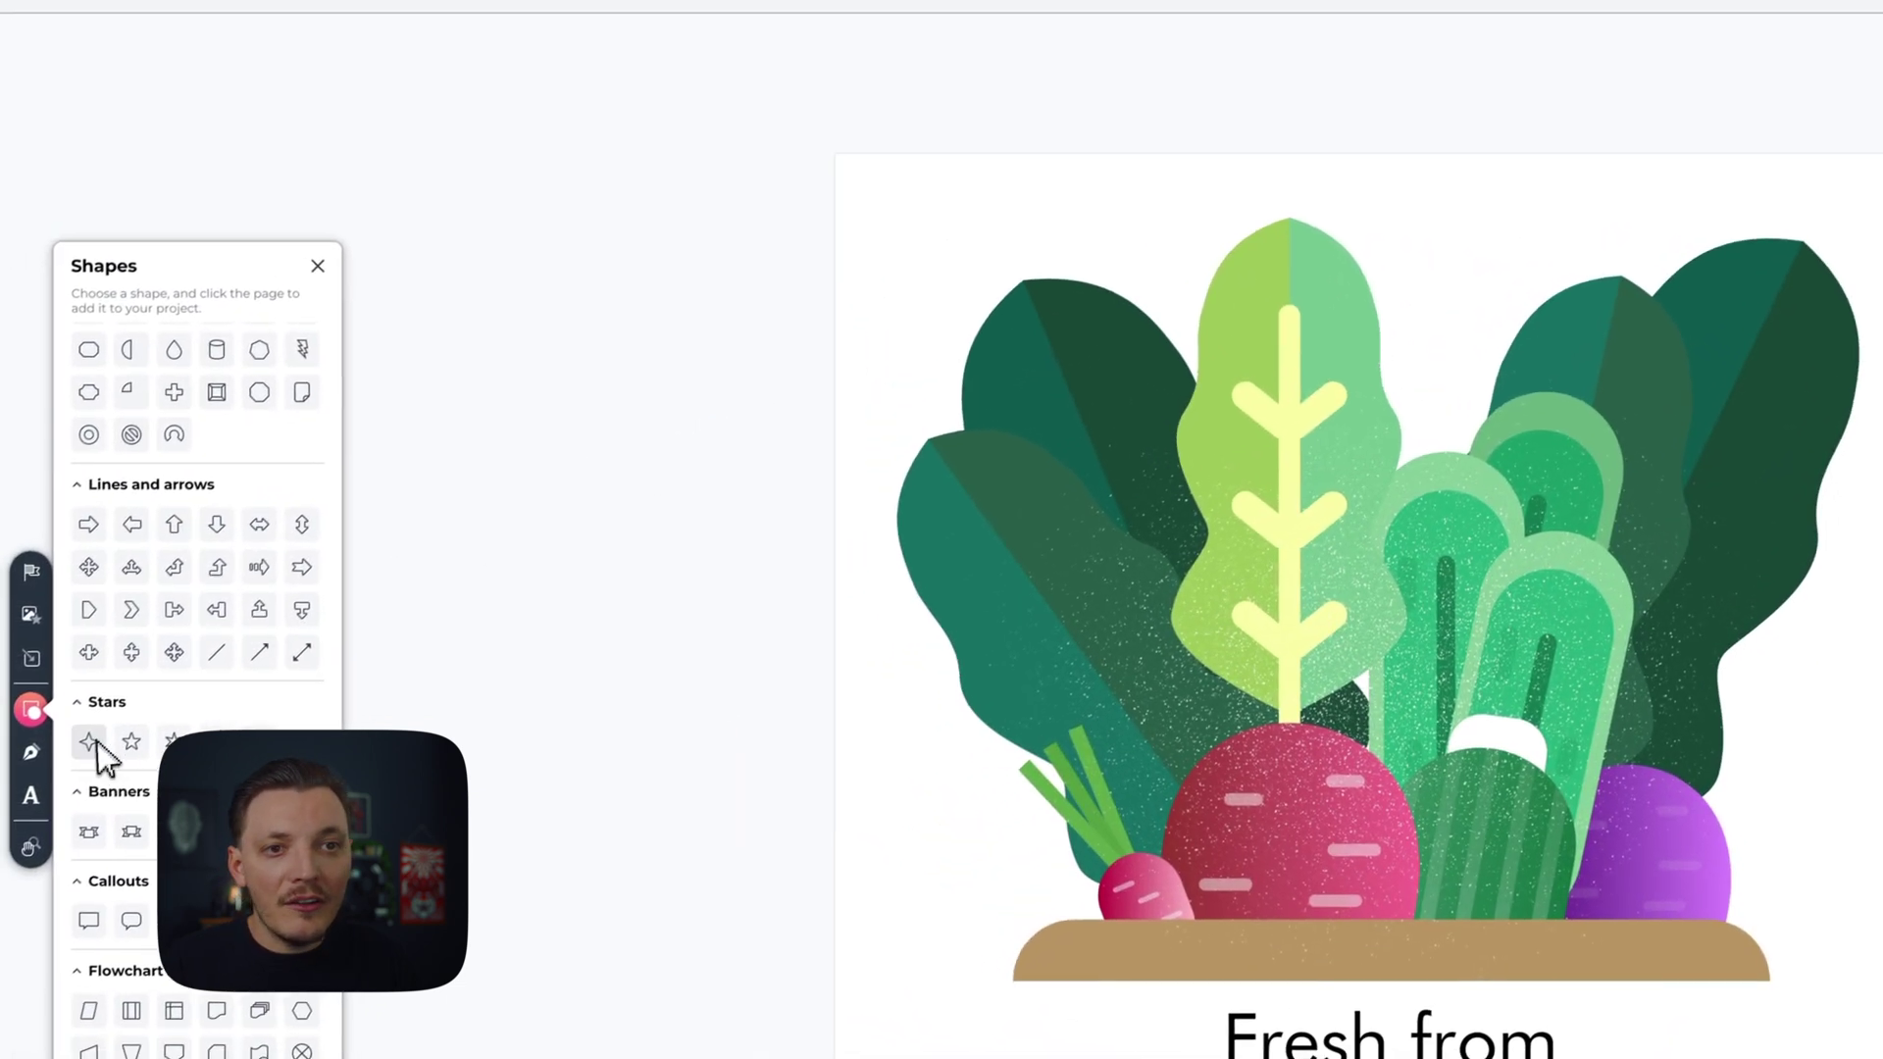
left_click(66, 612)
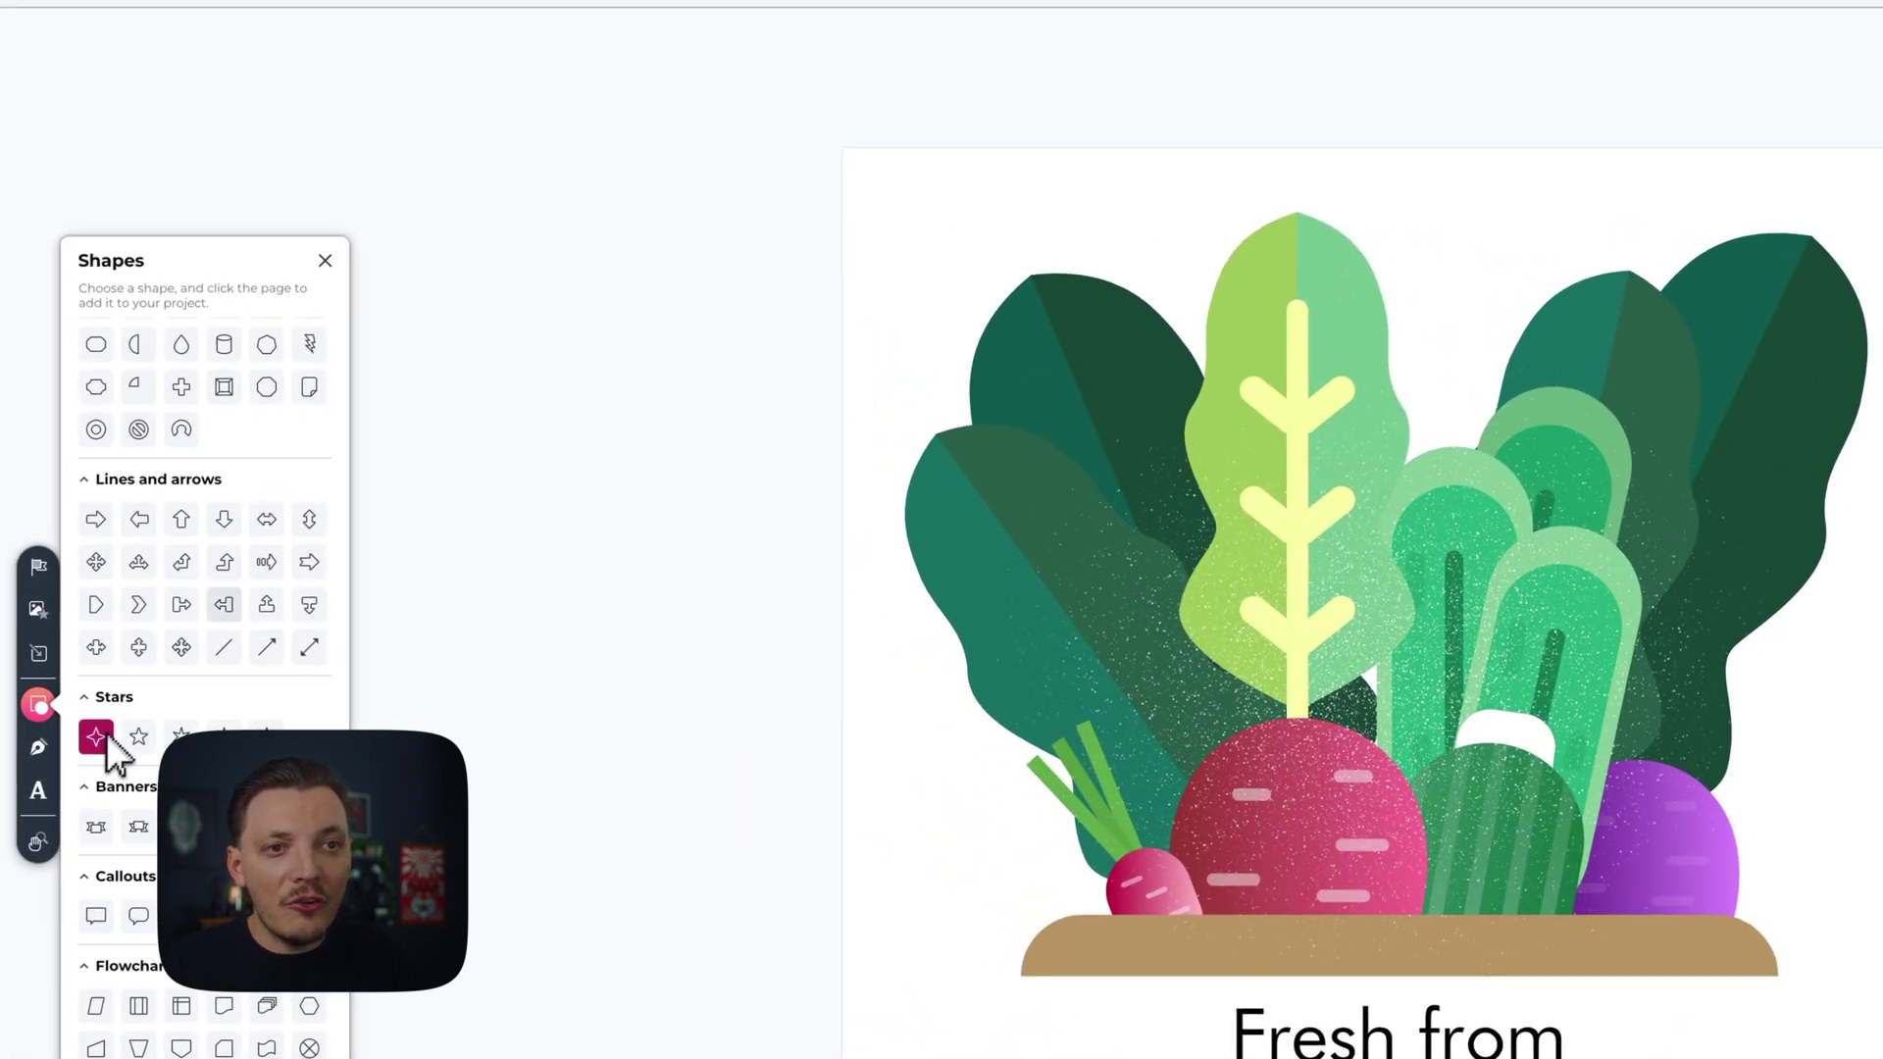
left_click(976, 214)
left_click(1830, 411)
left_click(1613, 420)
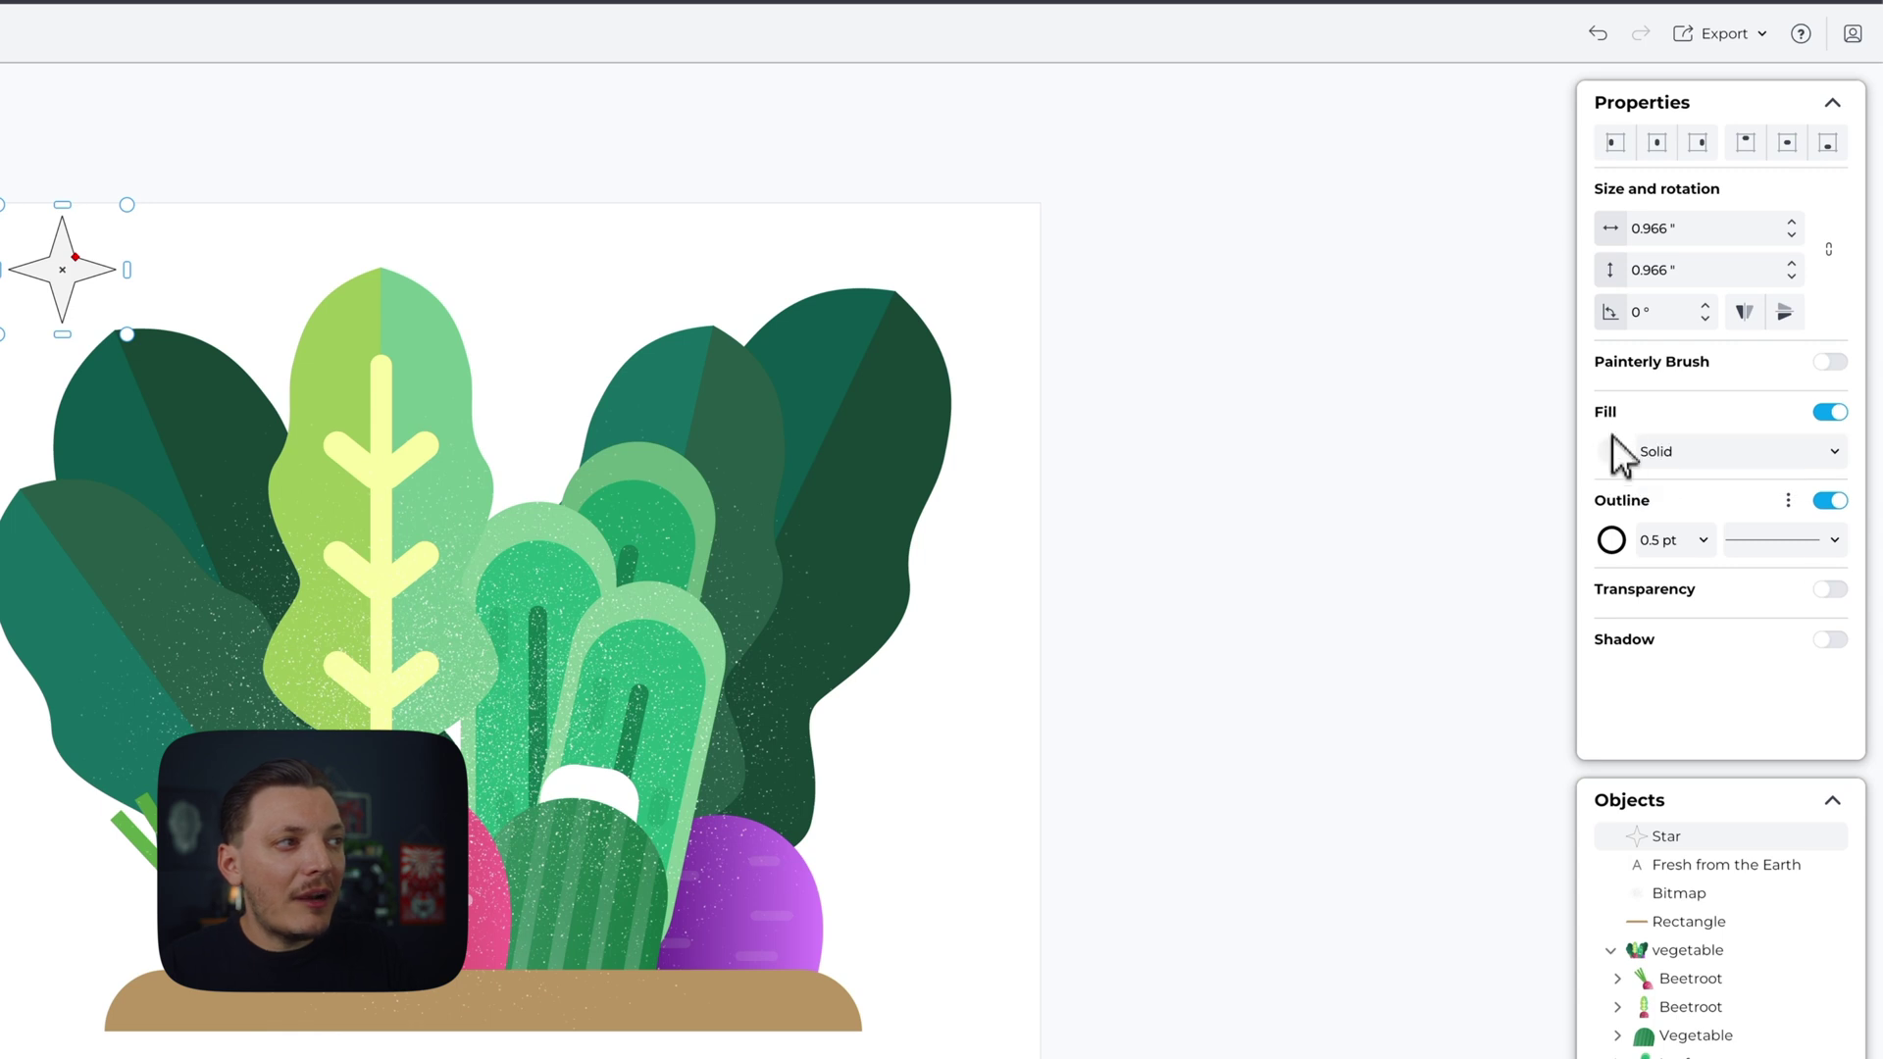
left_click(1613, 451)
left_click(1728, 662)
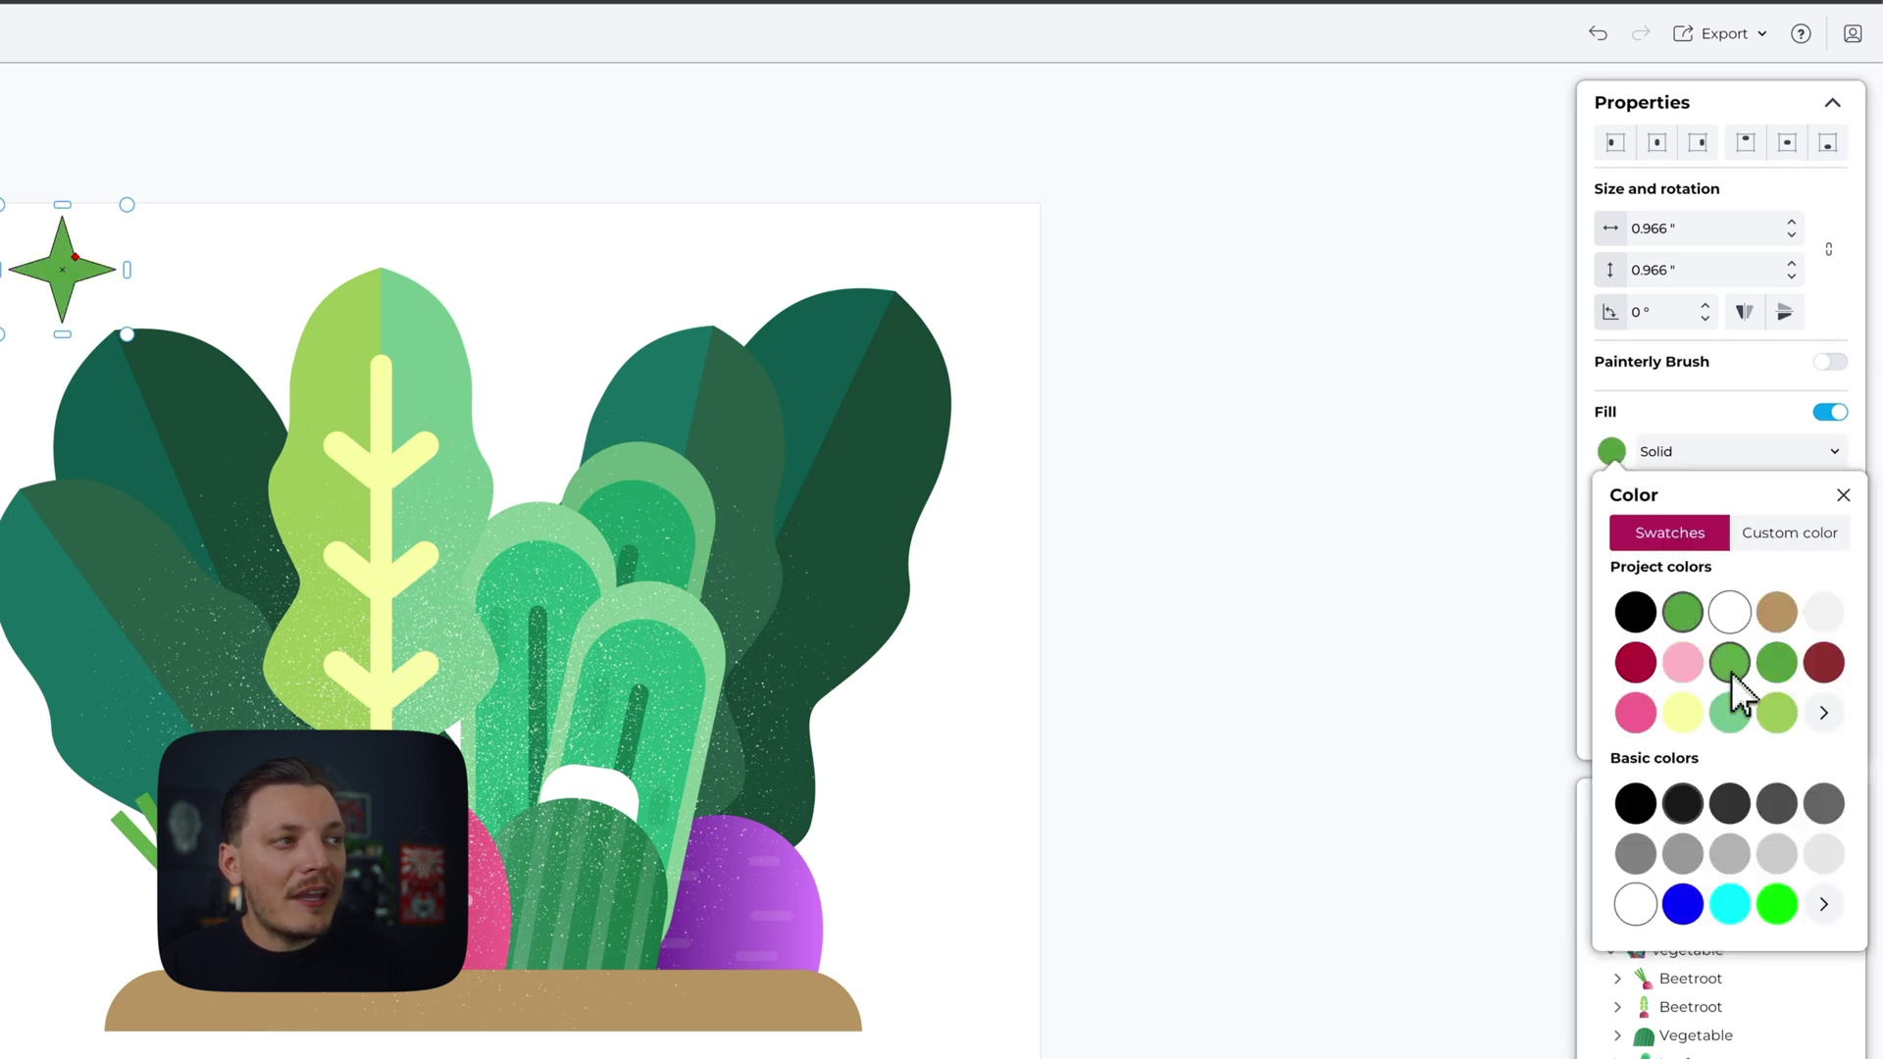
Step: Remove the star's outline and fill the star beside the beet pink
left_click(1692, 424)
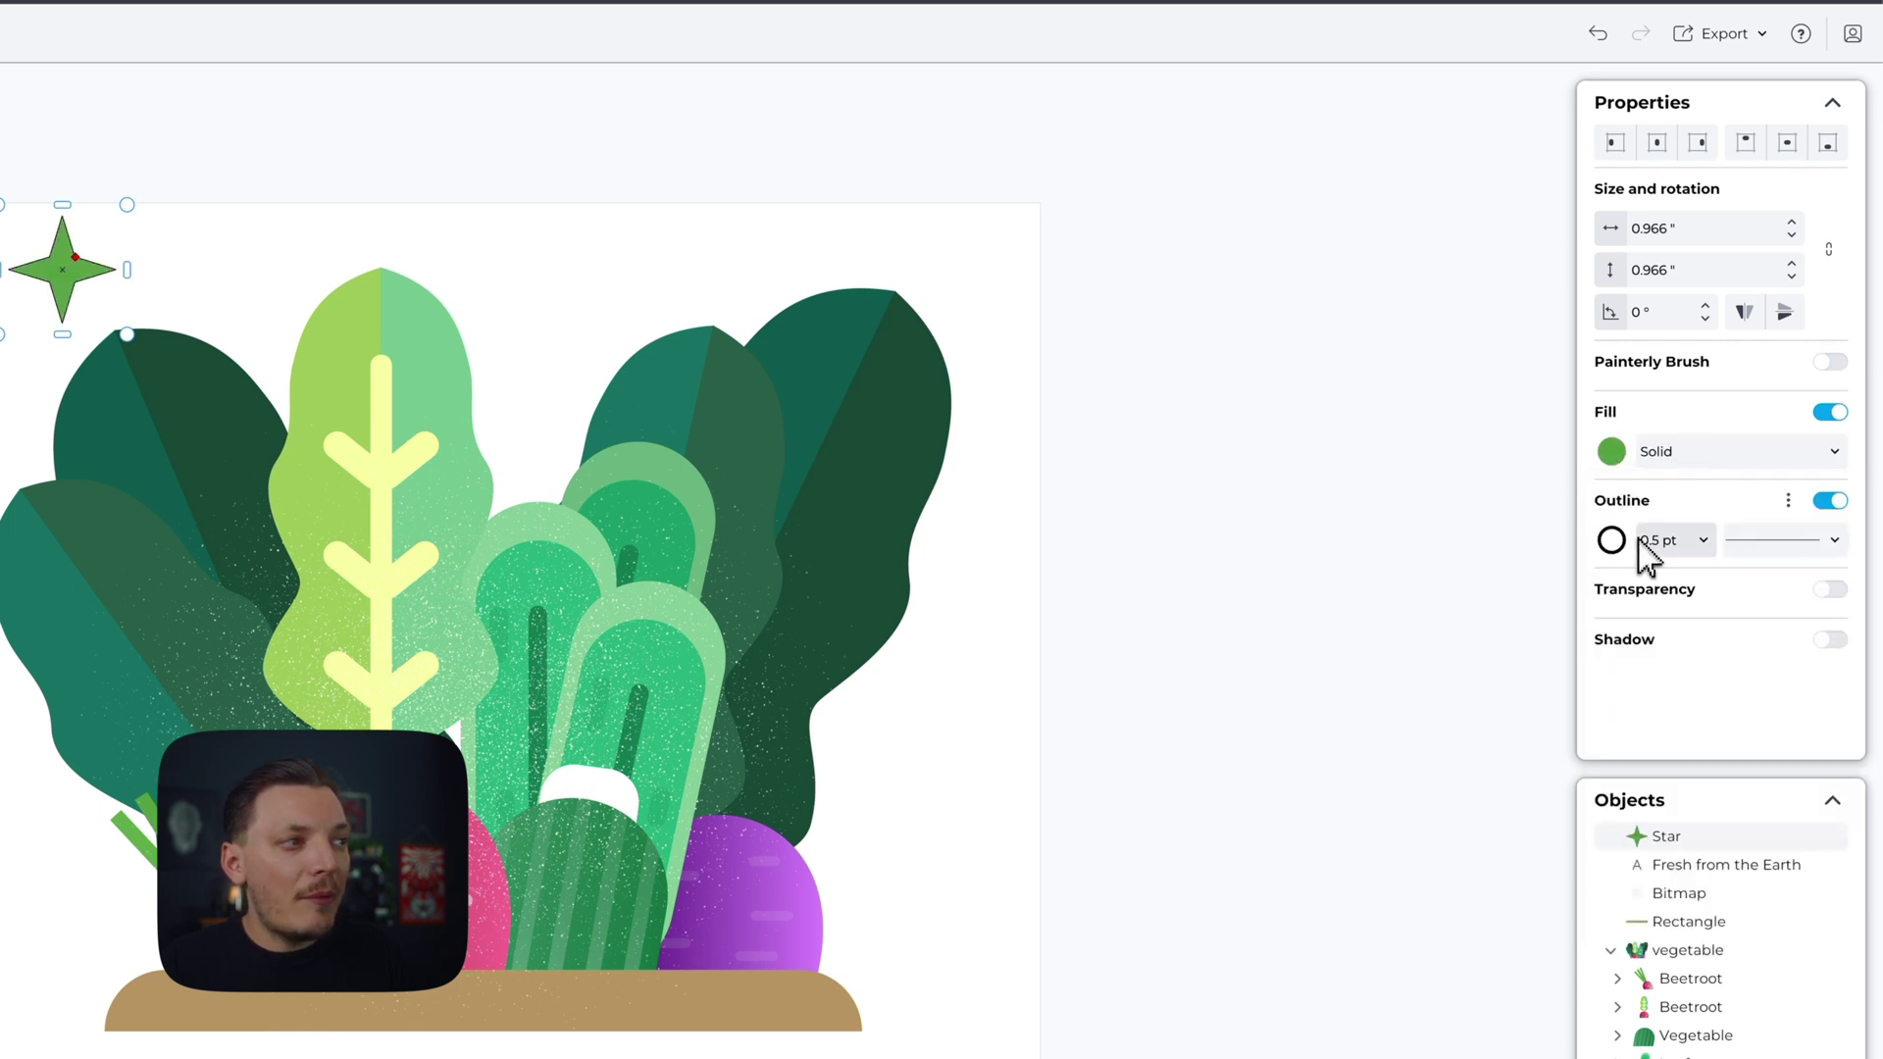
left_click(1830, 500)
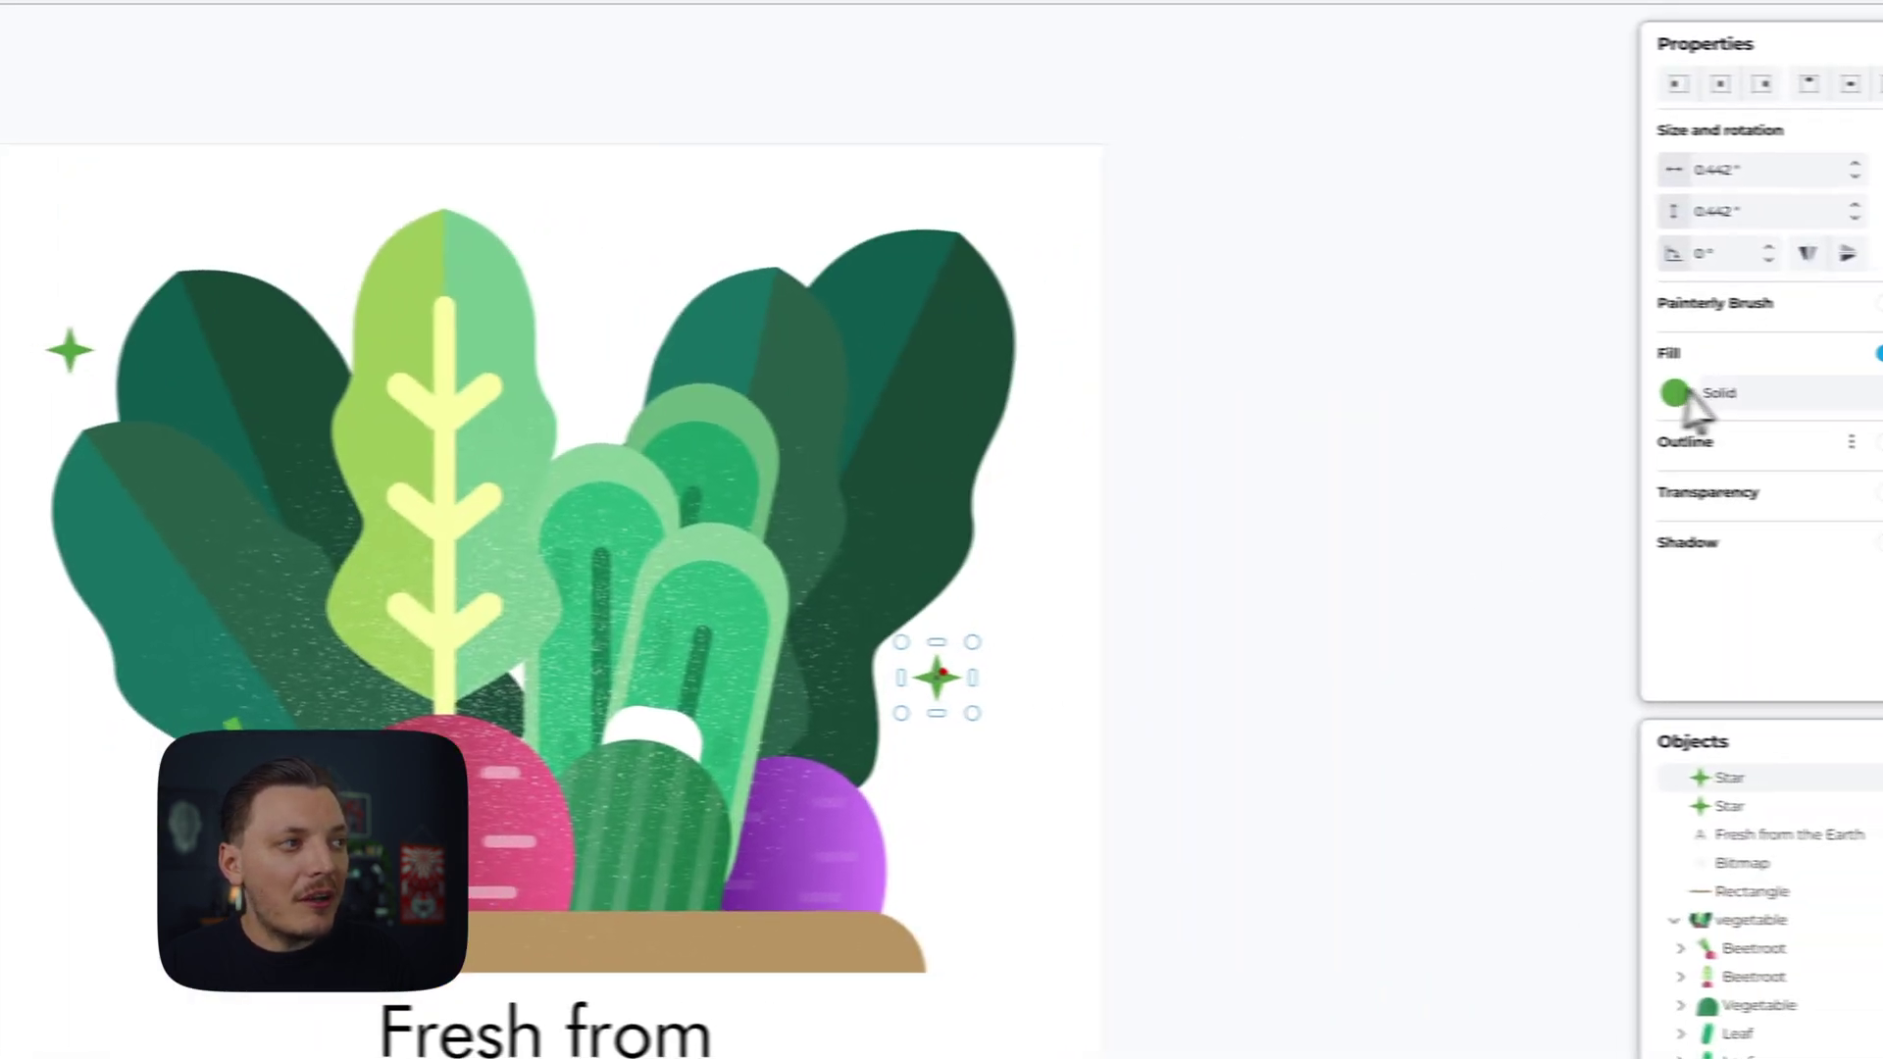
left_click(1675, 390)
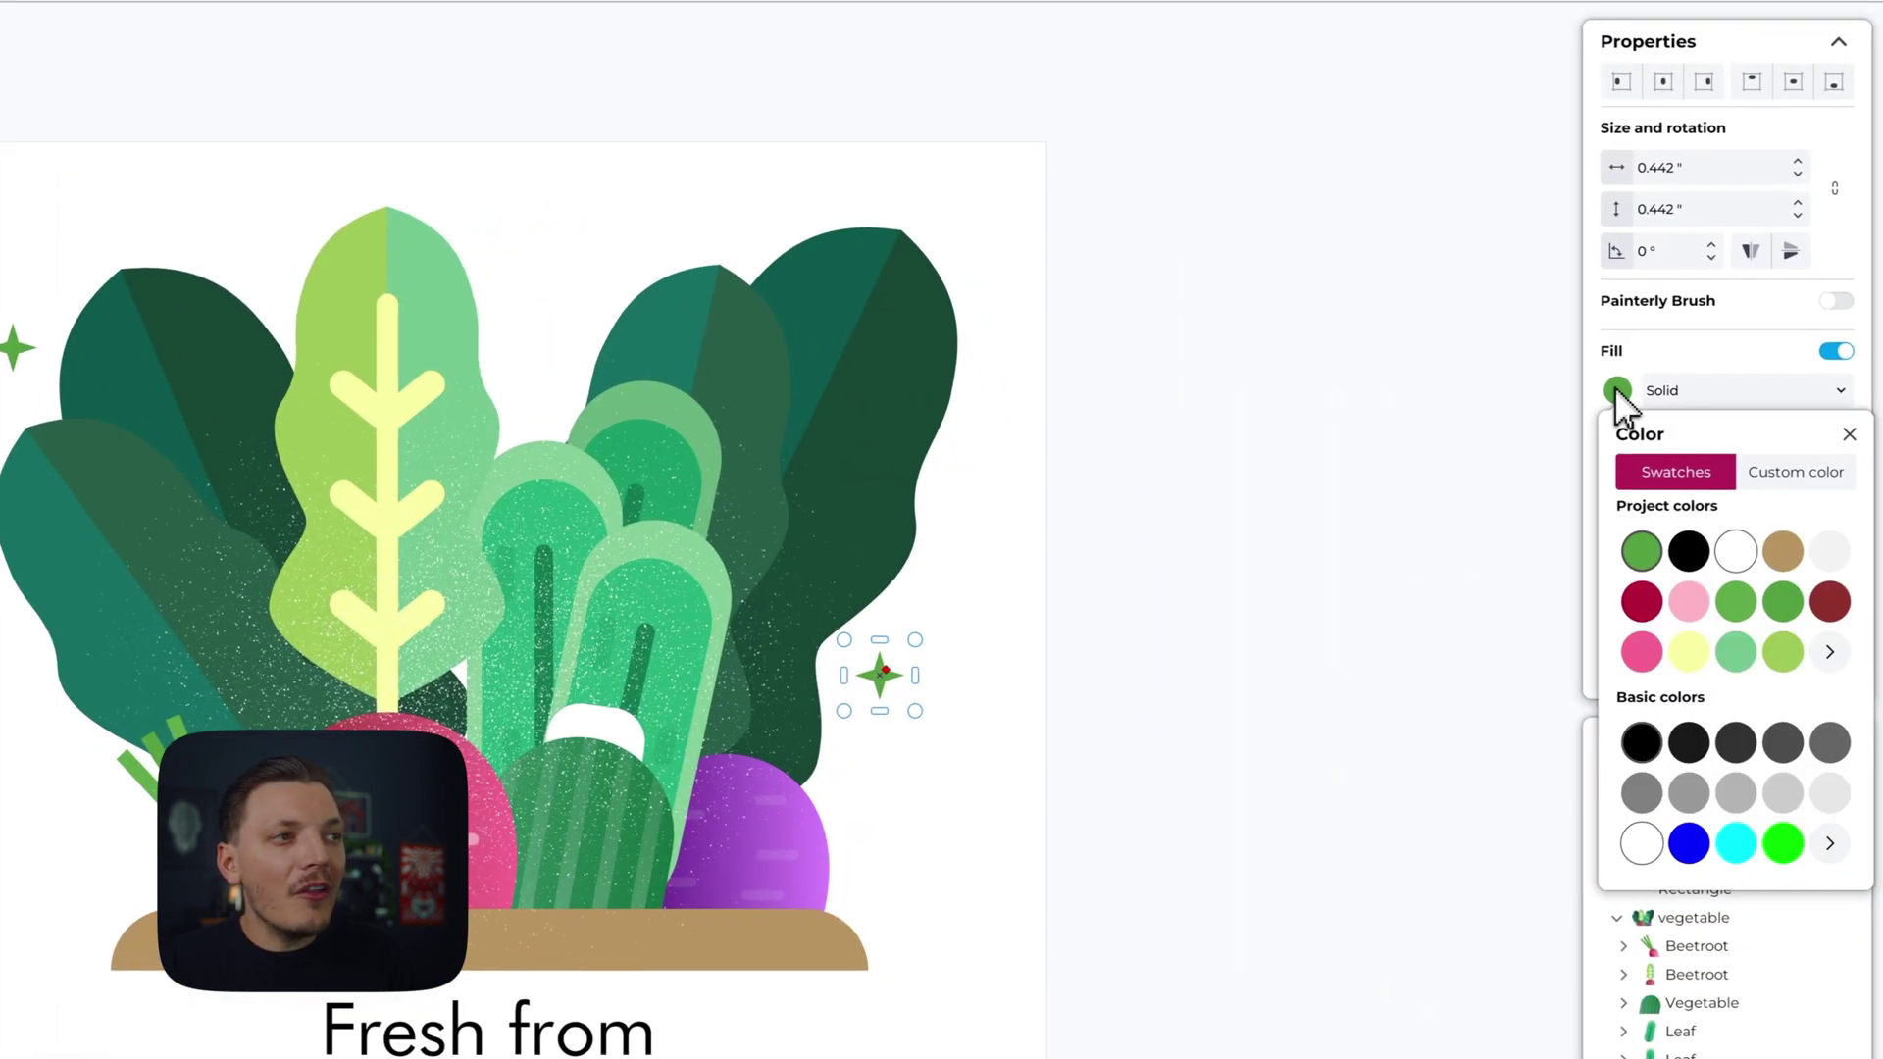
left_click(1683, 600)
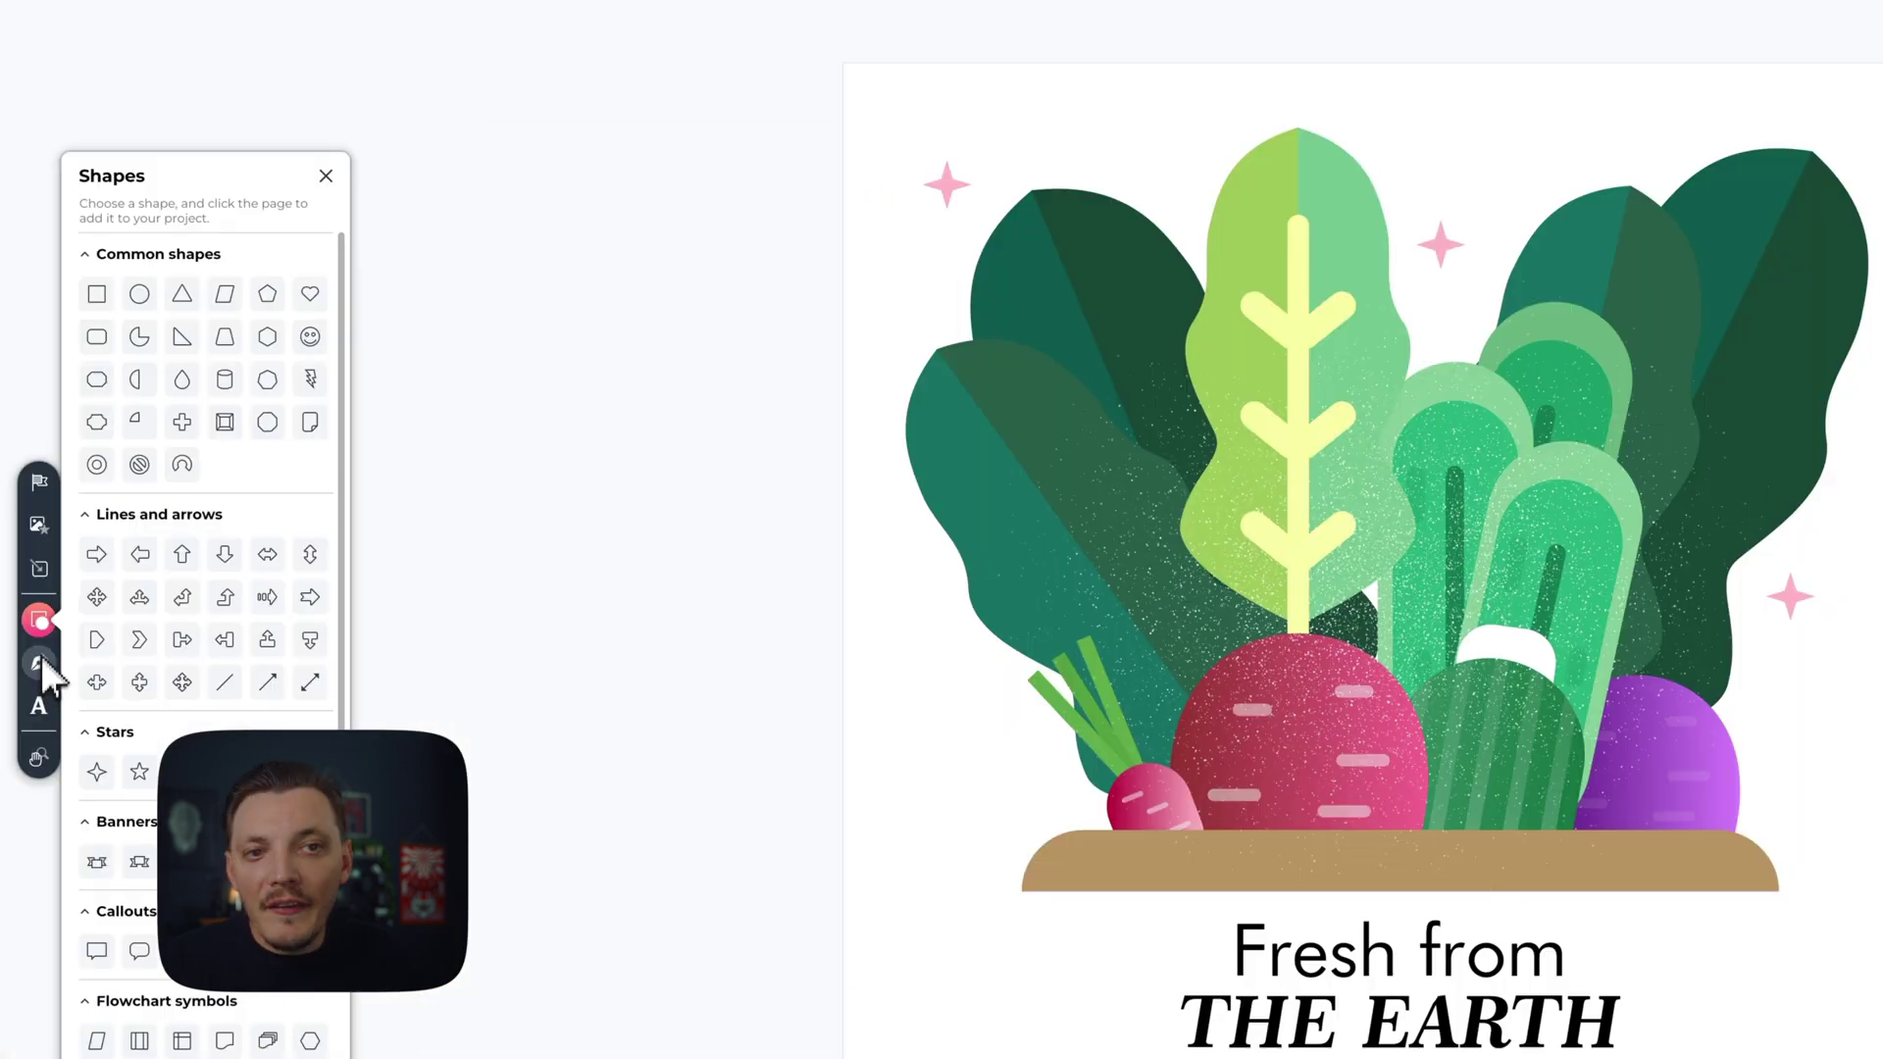
Step: Try an orange Chalk brush stroke across the leaves, then undo it
left_click(39, 663)
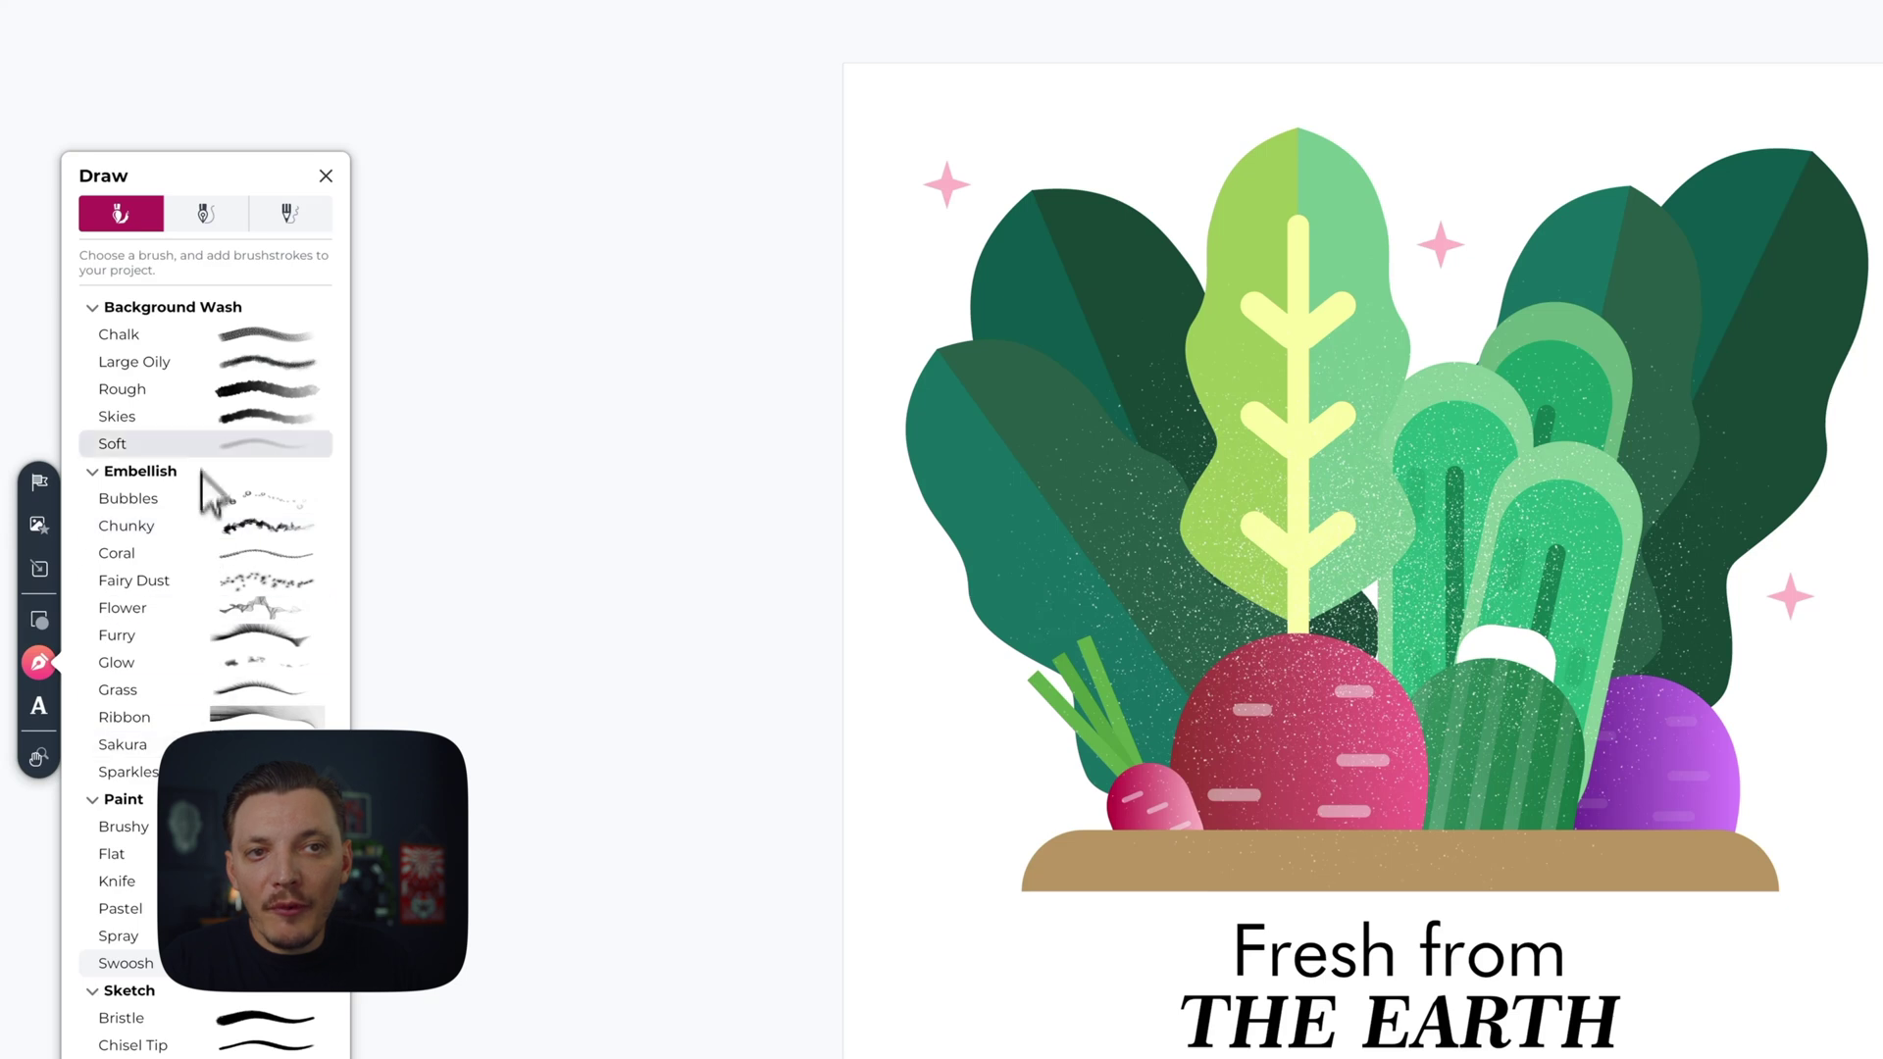
left_click(182, 338)
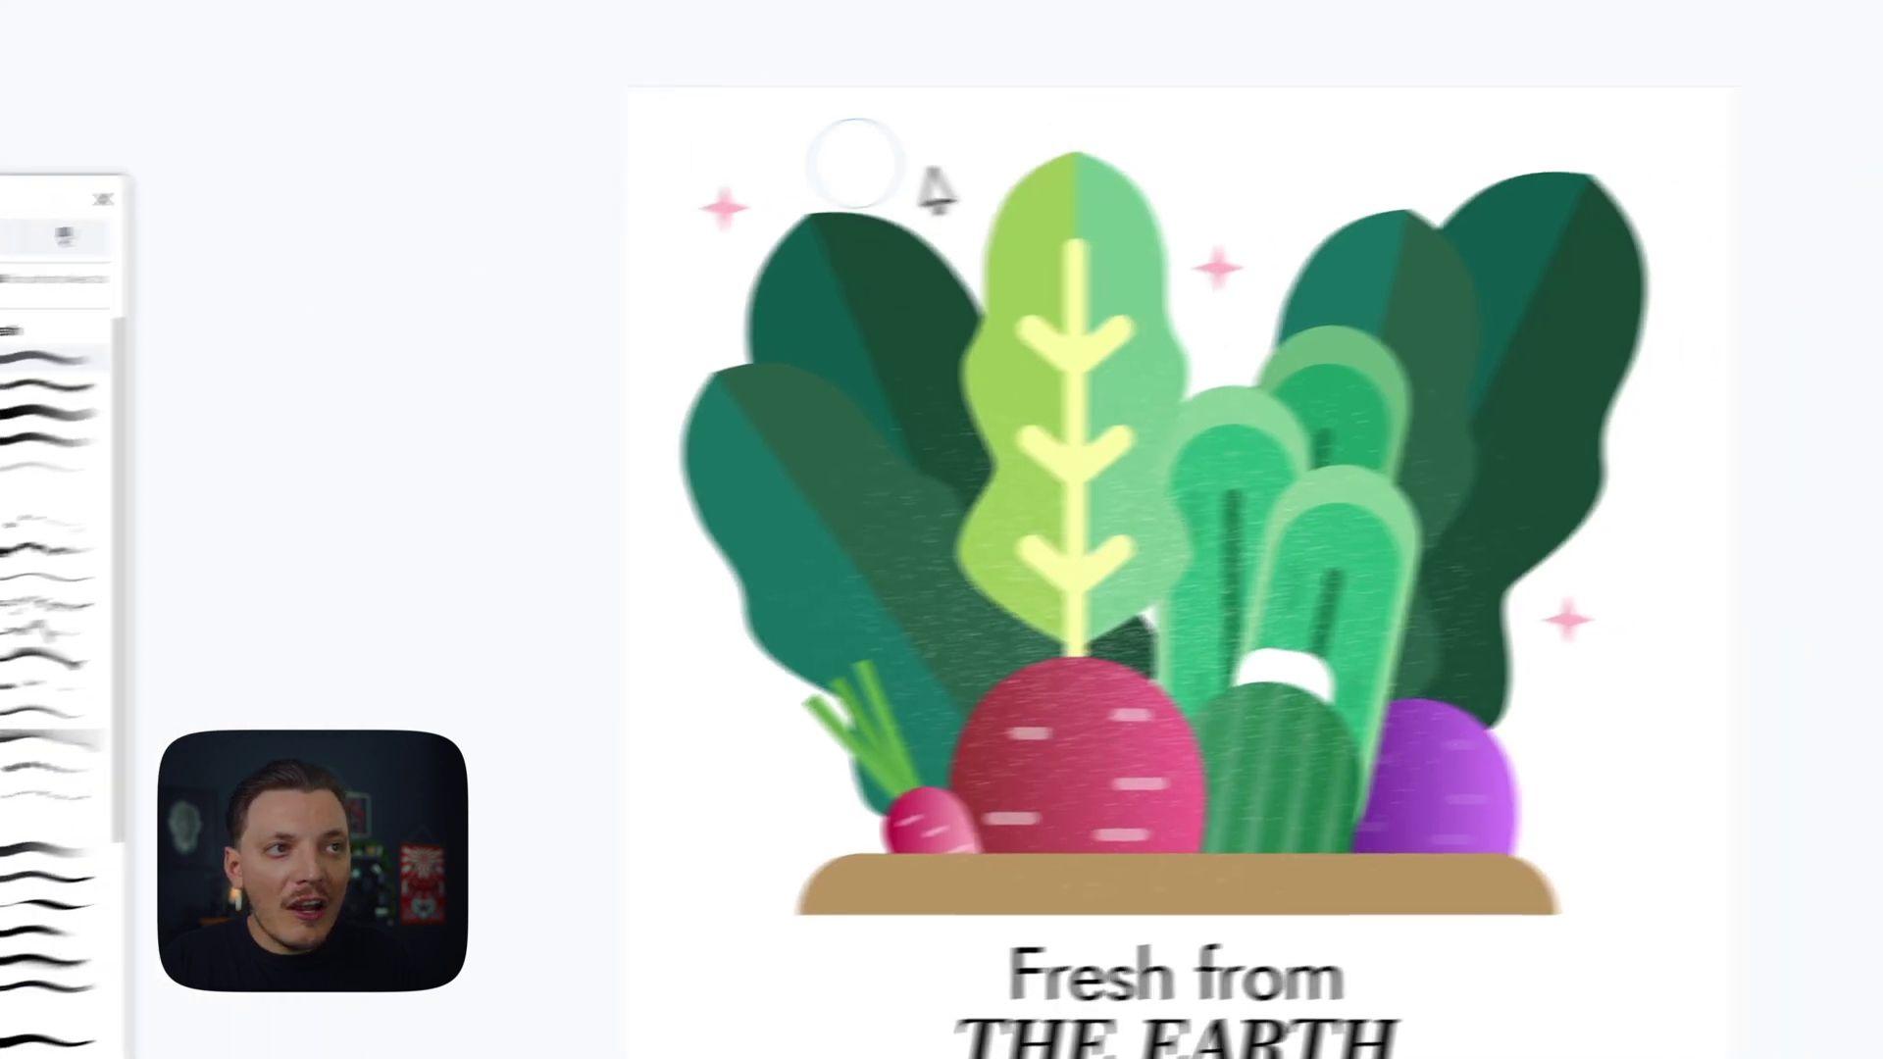
mouse_move(855, 162)
left_mouse_down()
mouse_move(1082, 194)
mouse_move(782, 652)
mouse_move(1358, 682)
left_mouse_up()
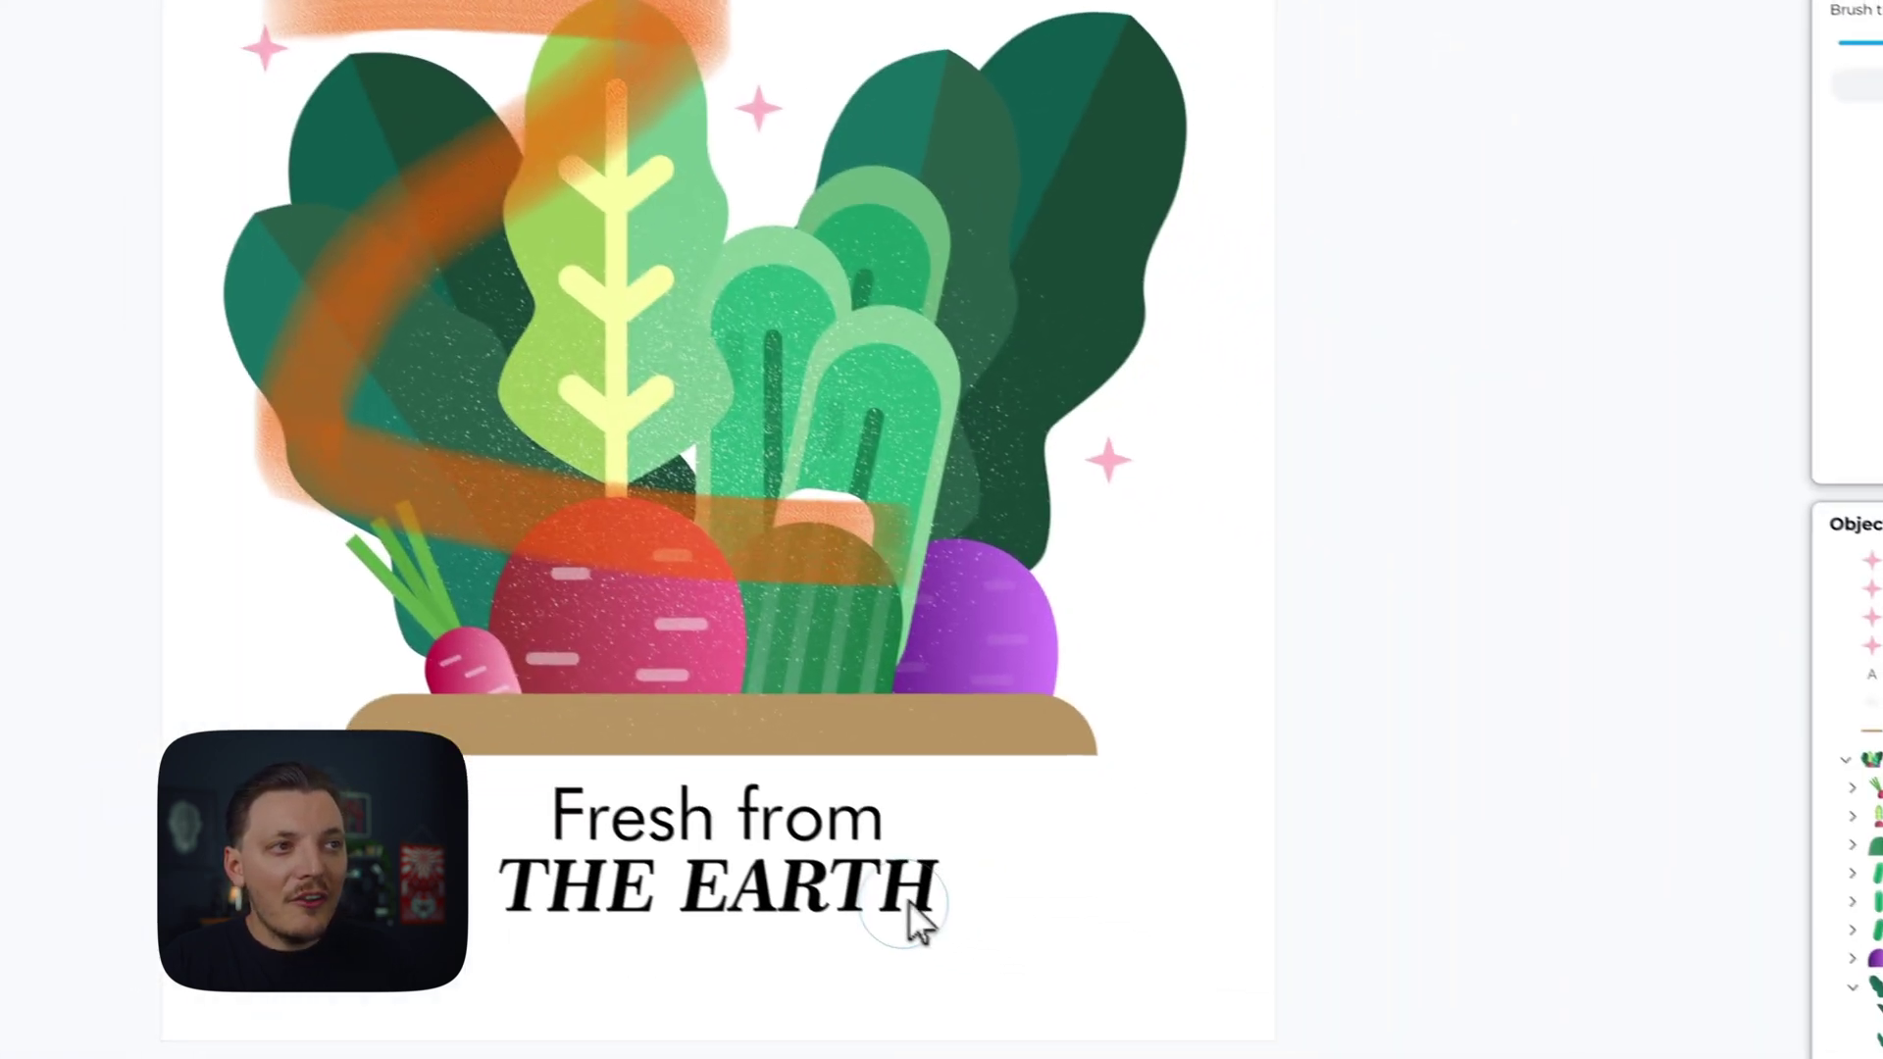
key("ctrl+z")
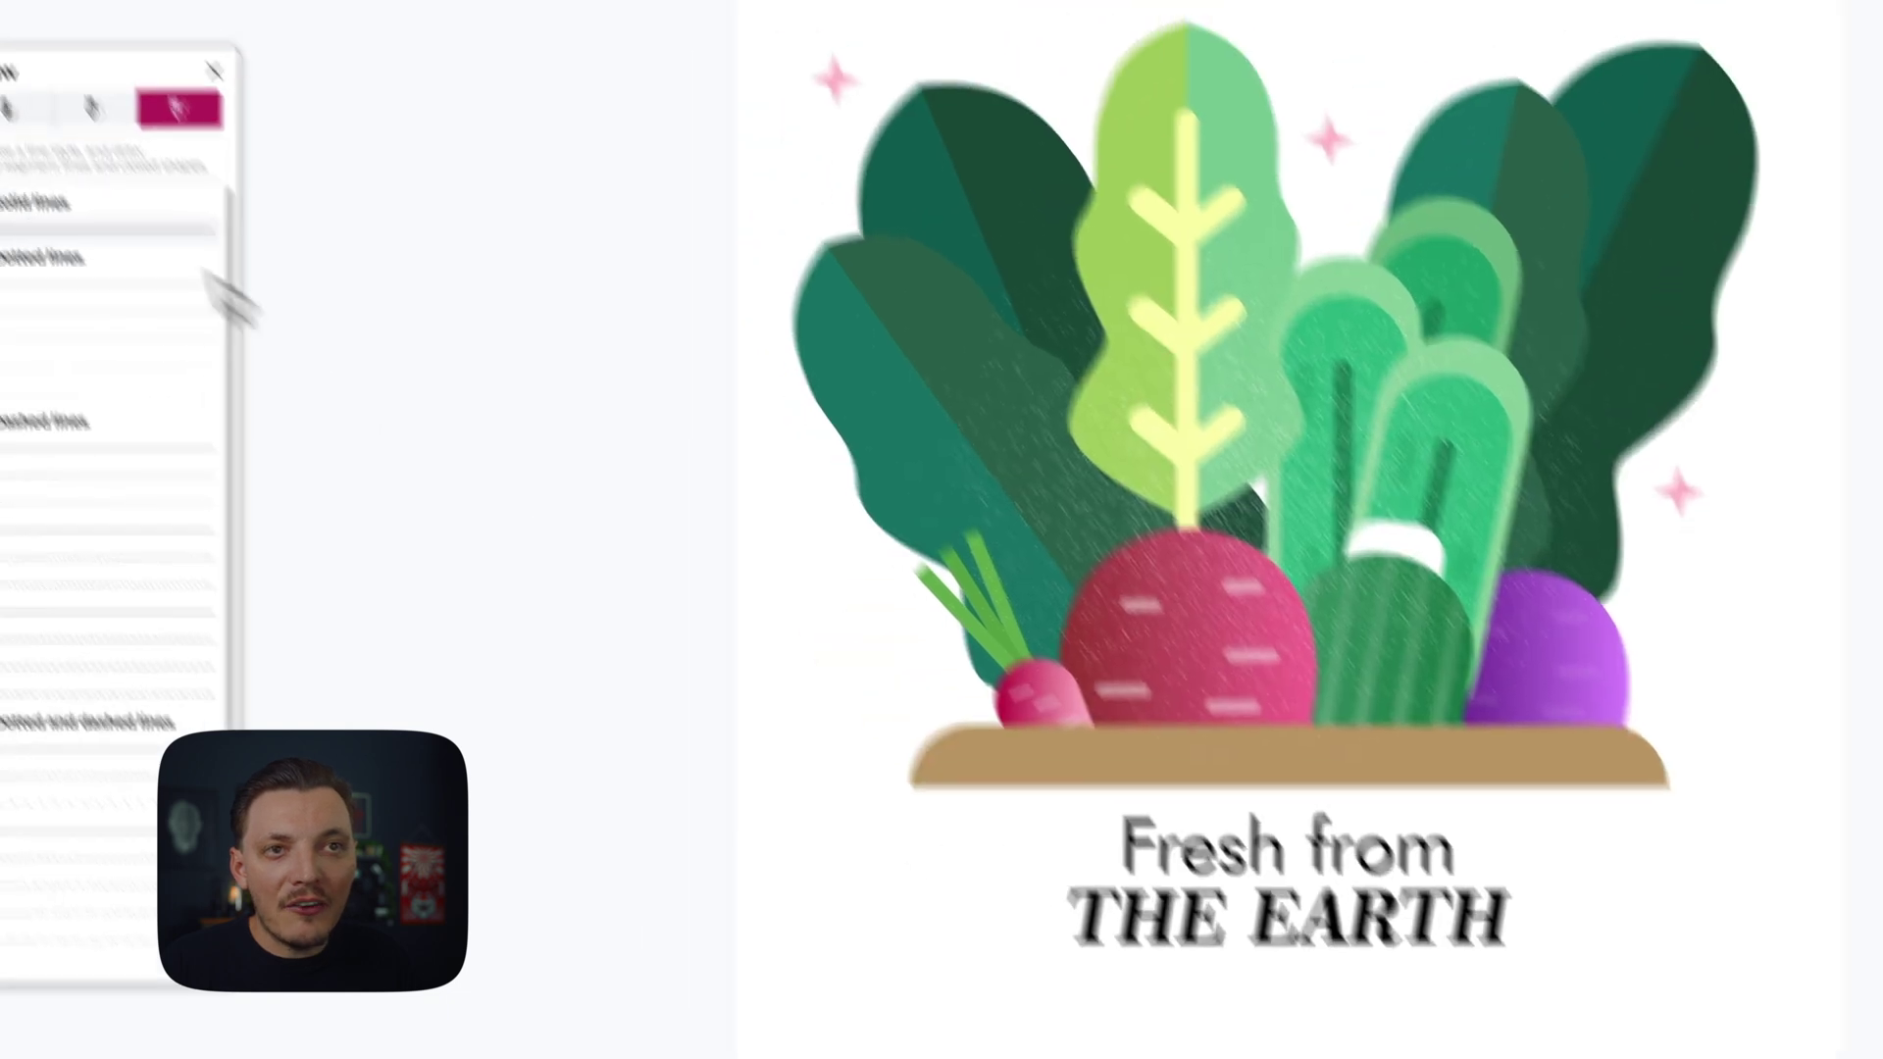
Step: Collapse the Embellish, Paint, Sketch, Texture and Background Wash brush groups and close the Draw panel
left_click(19, 110)
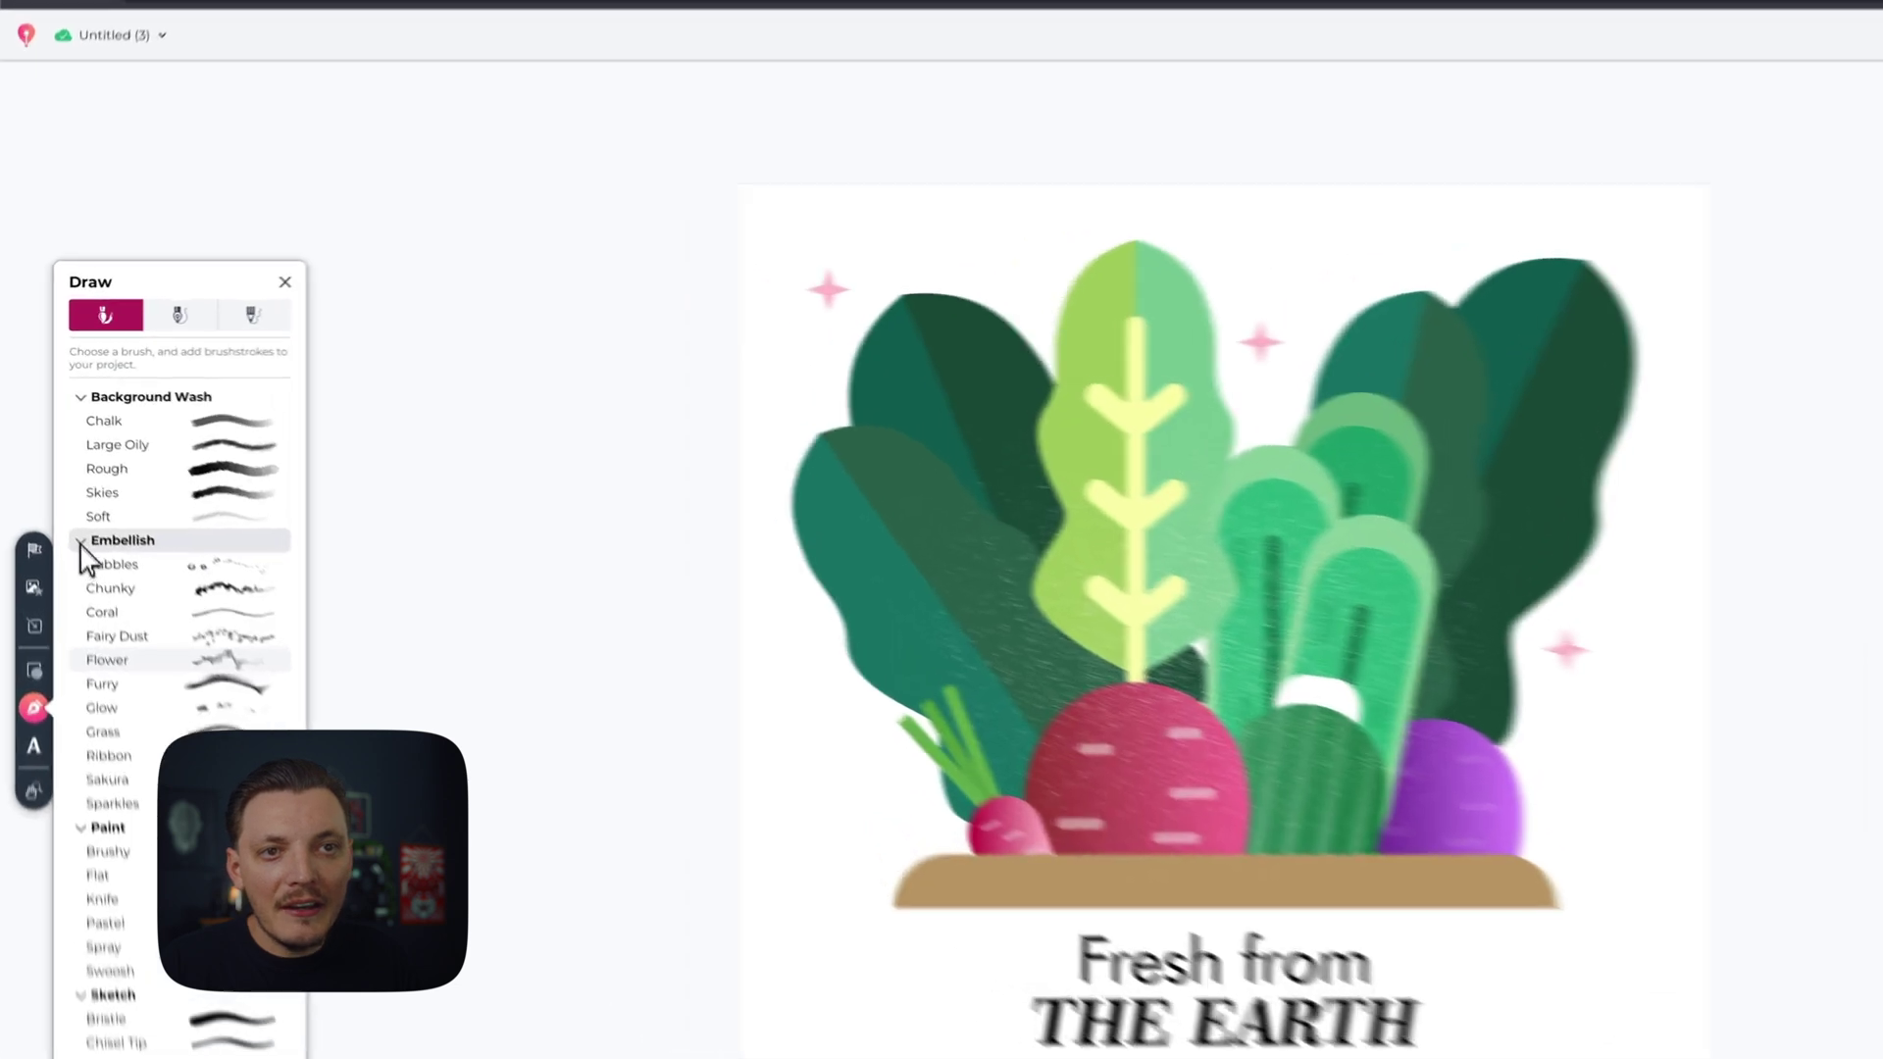
left_click(64, 491)
left_click(67, 509)
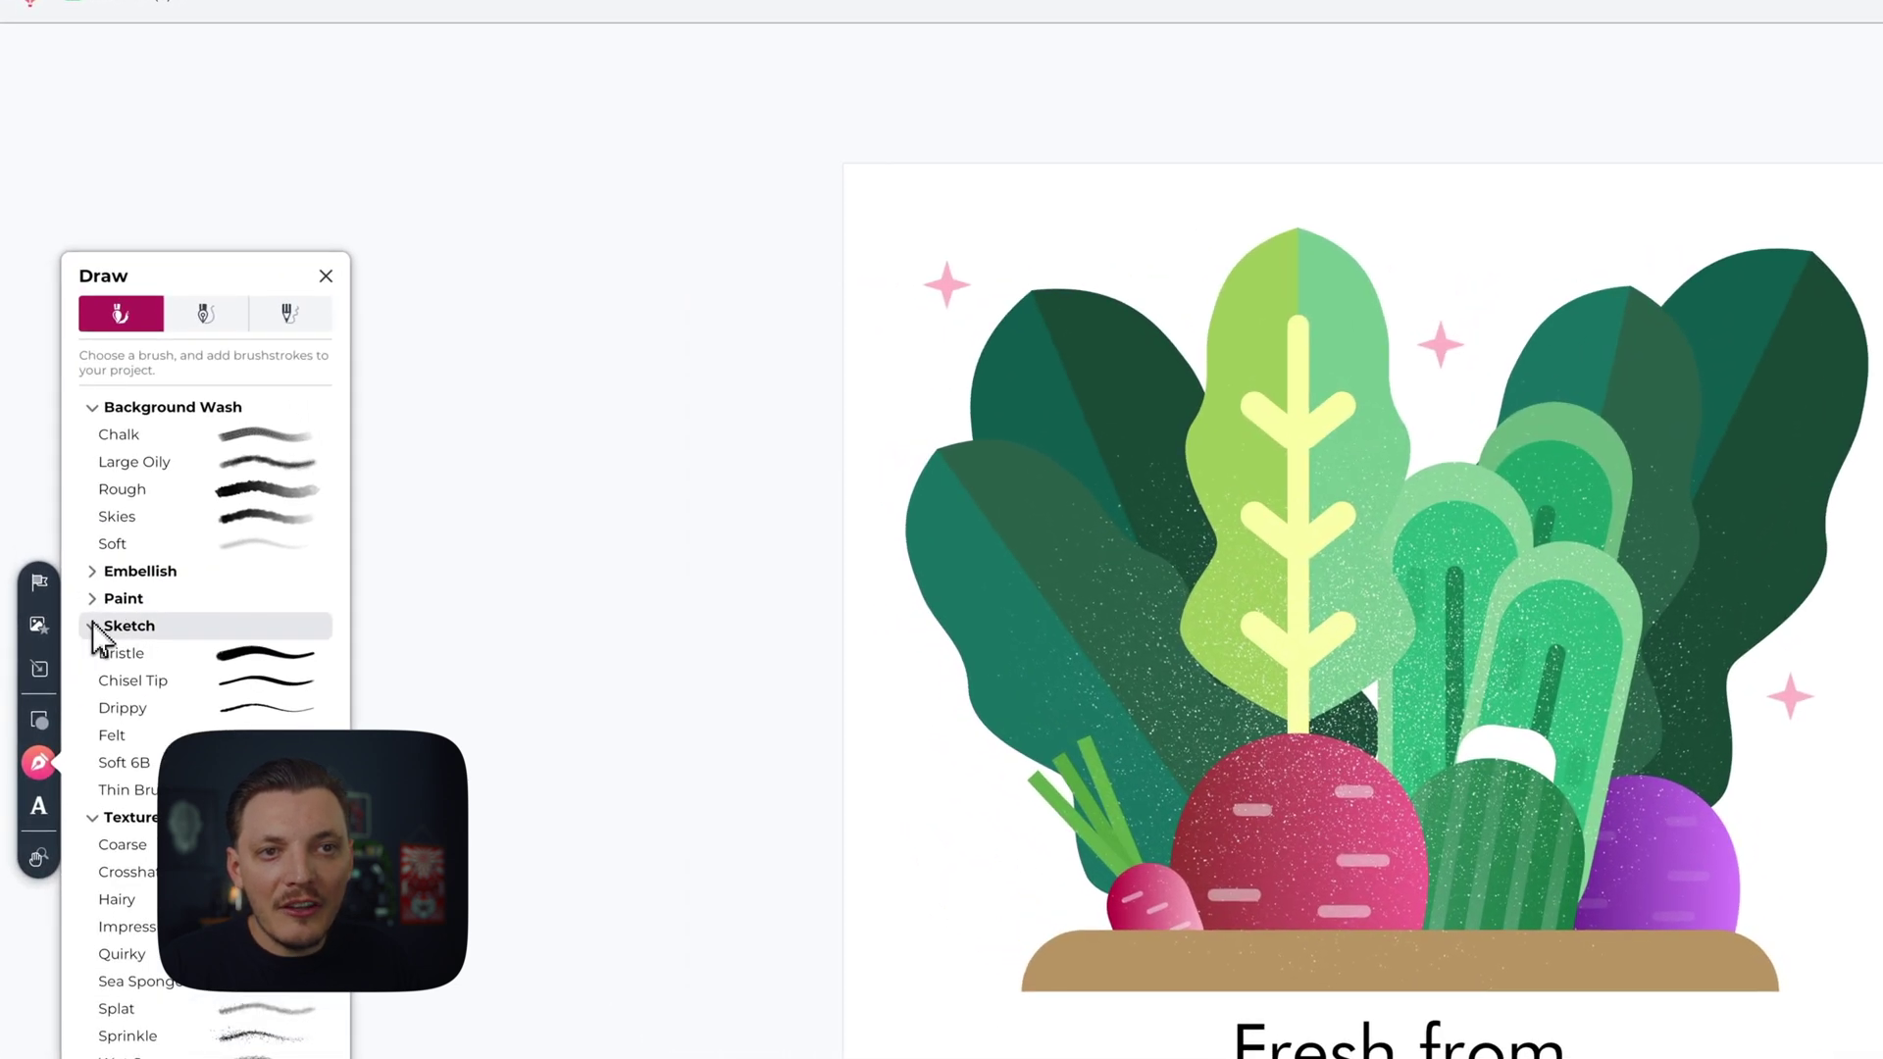
left_click(94, 625)
left_click(94, 653)
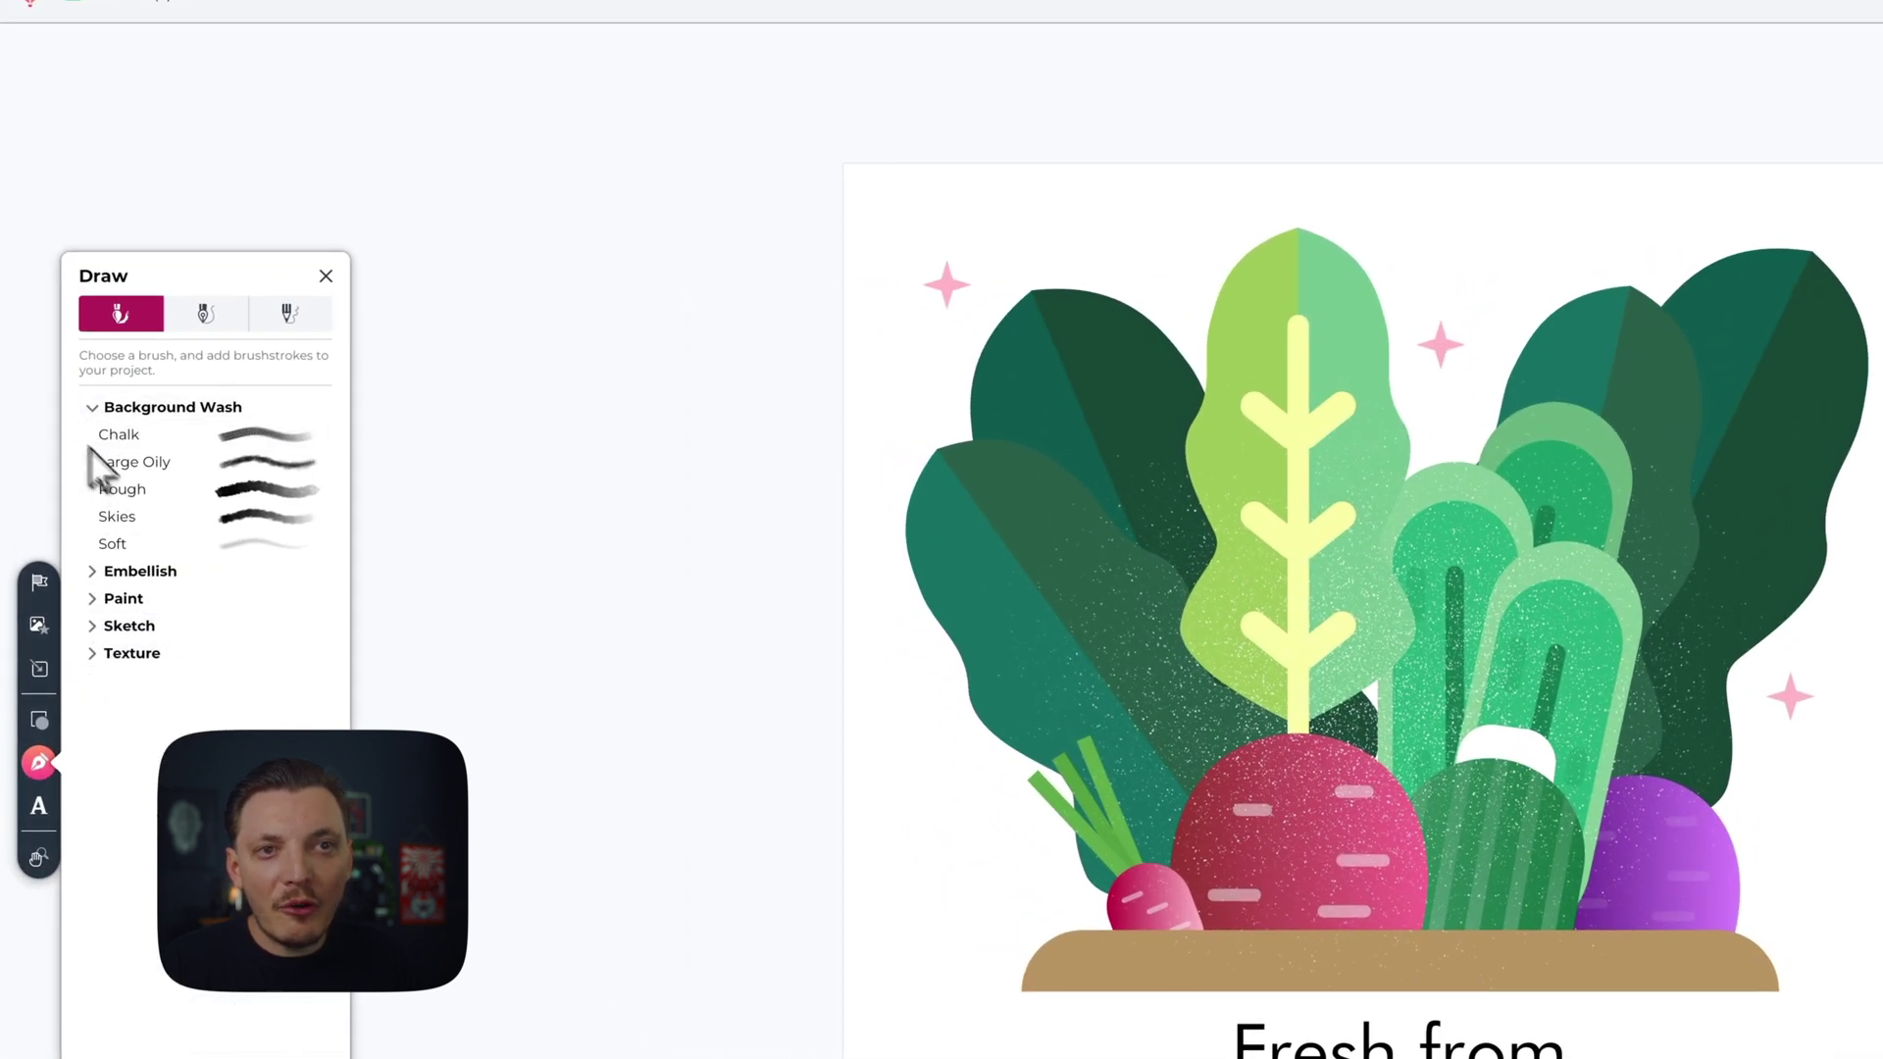
left_click(98, 410)
left_click(326, 277)
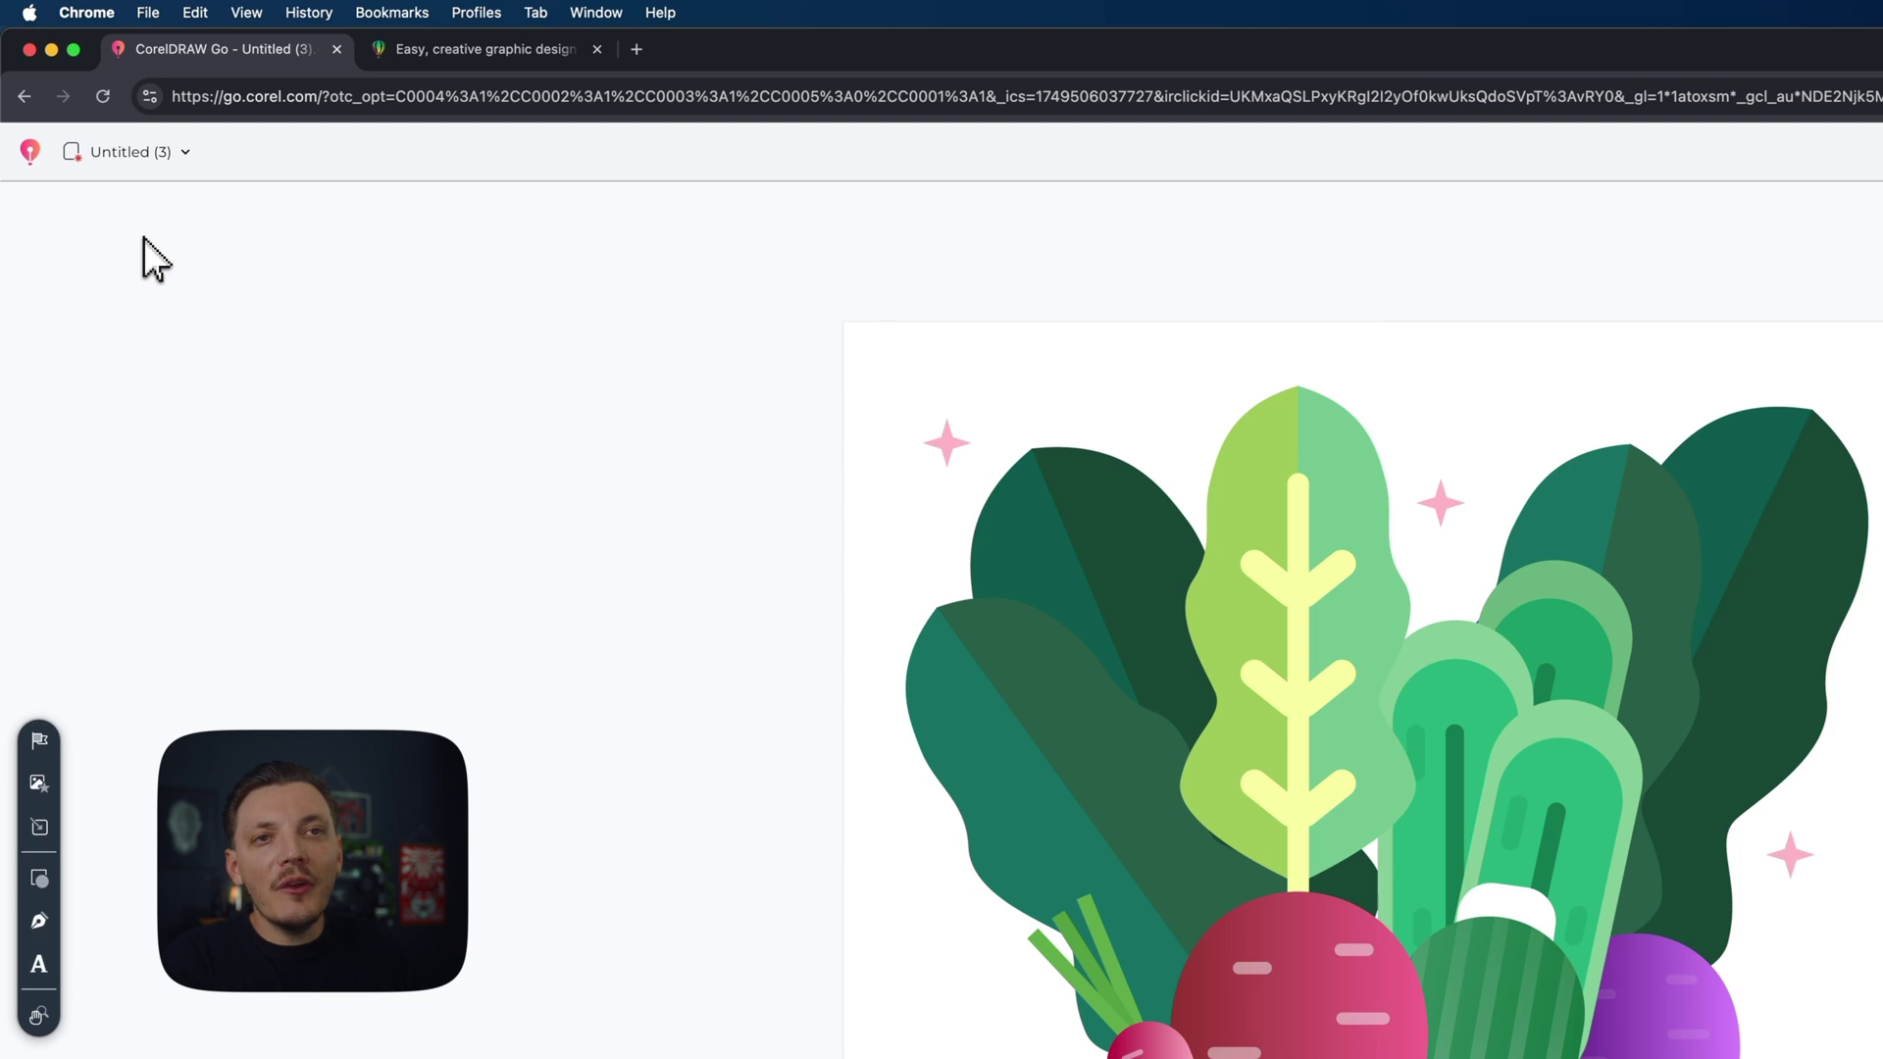
Step: Return to the home page and start a new 1920 x 1080 px Presentation project
left_click(30, 151)
left_click(97, 160)
left_click(134, 157)
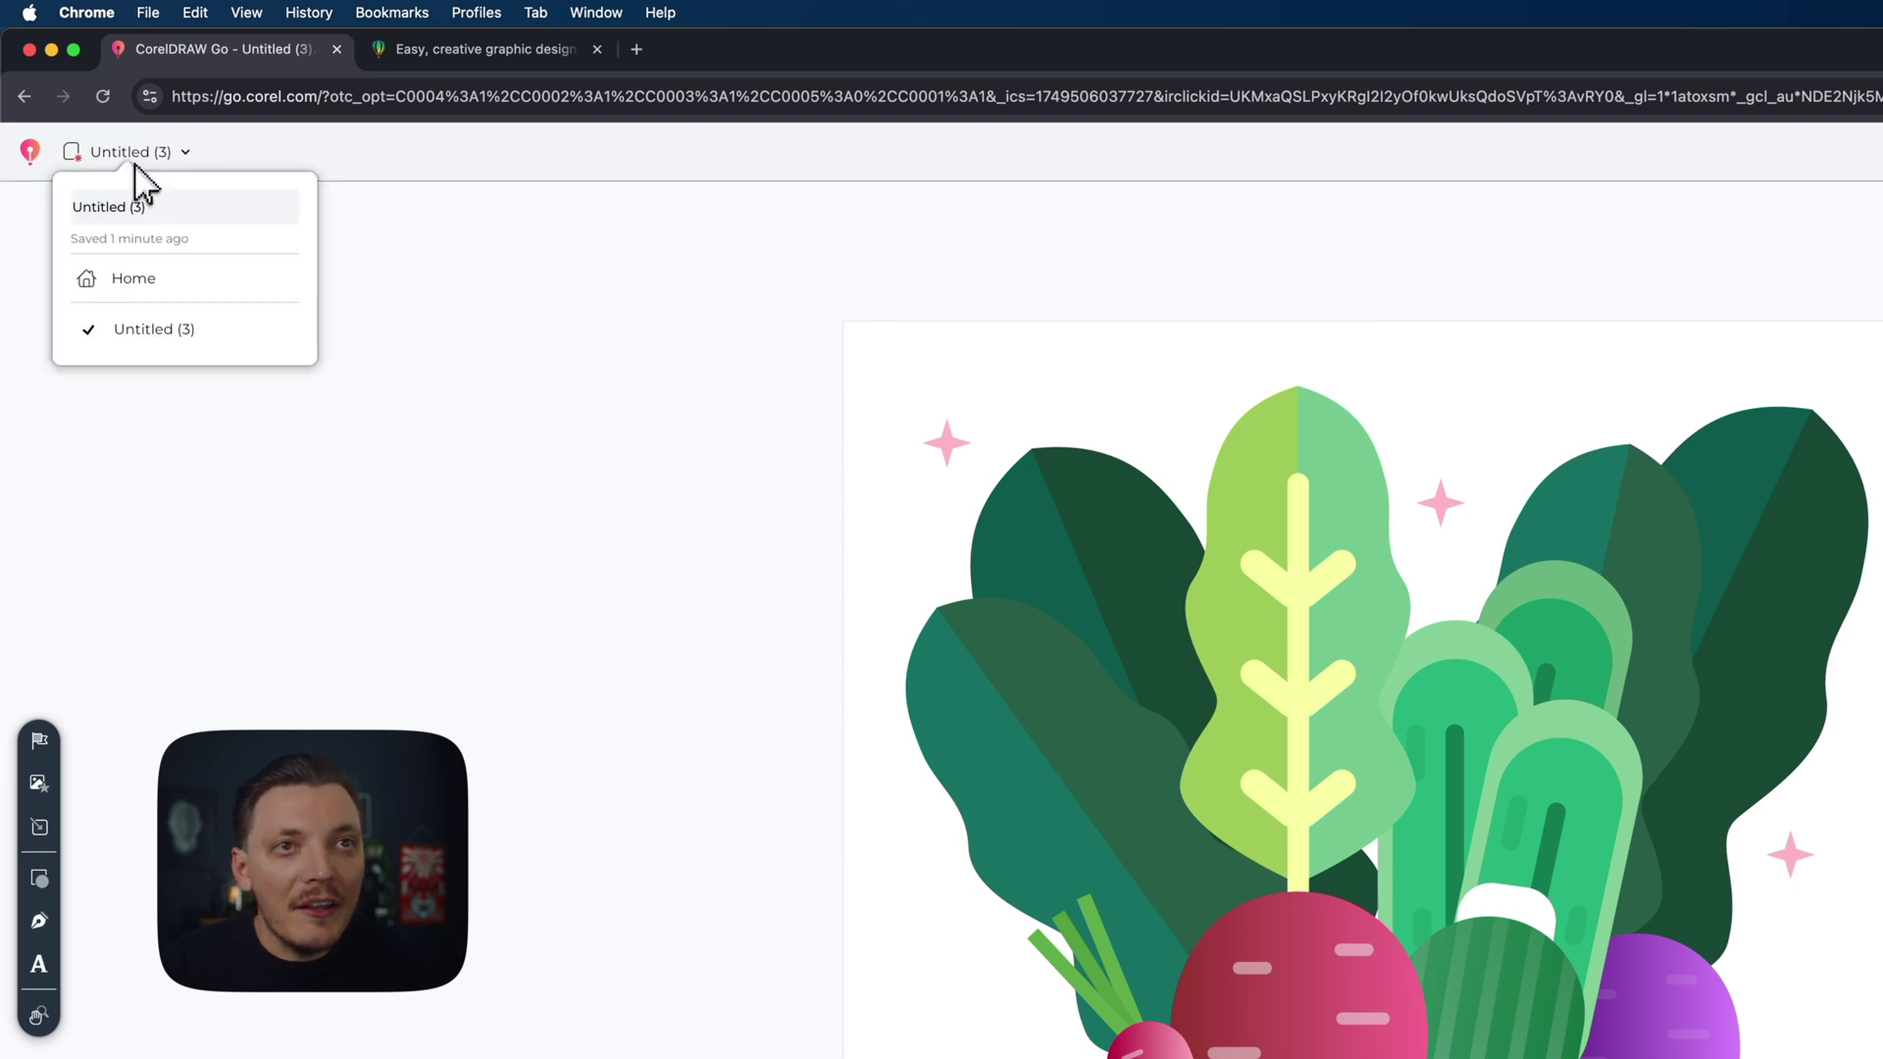
left_click(140, 284)
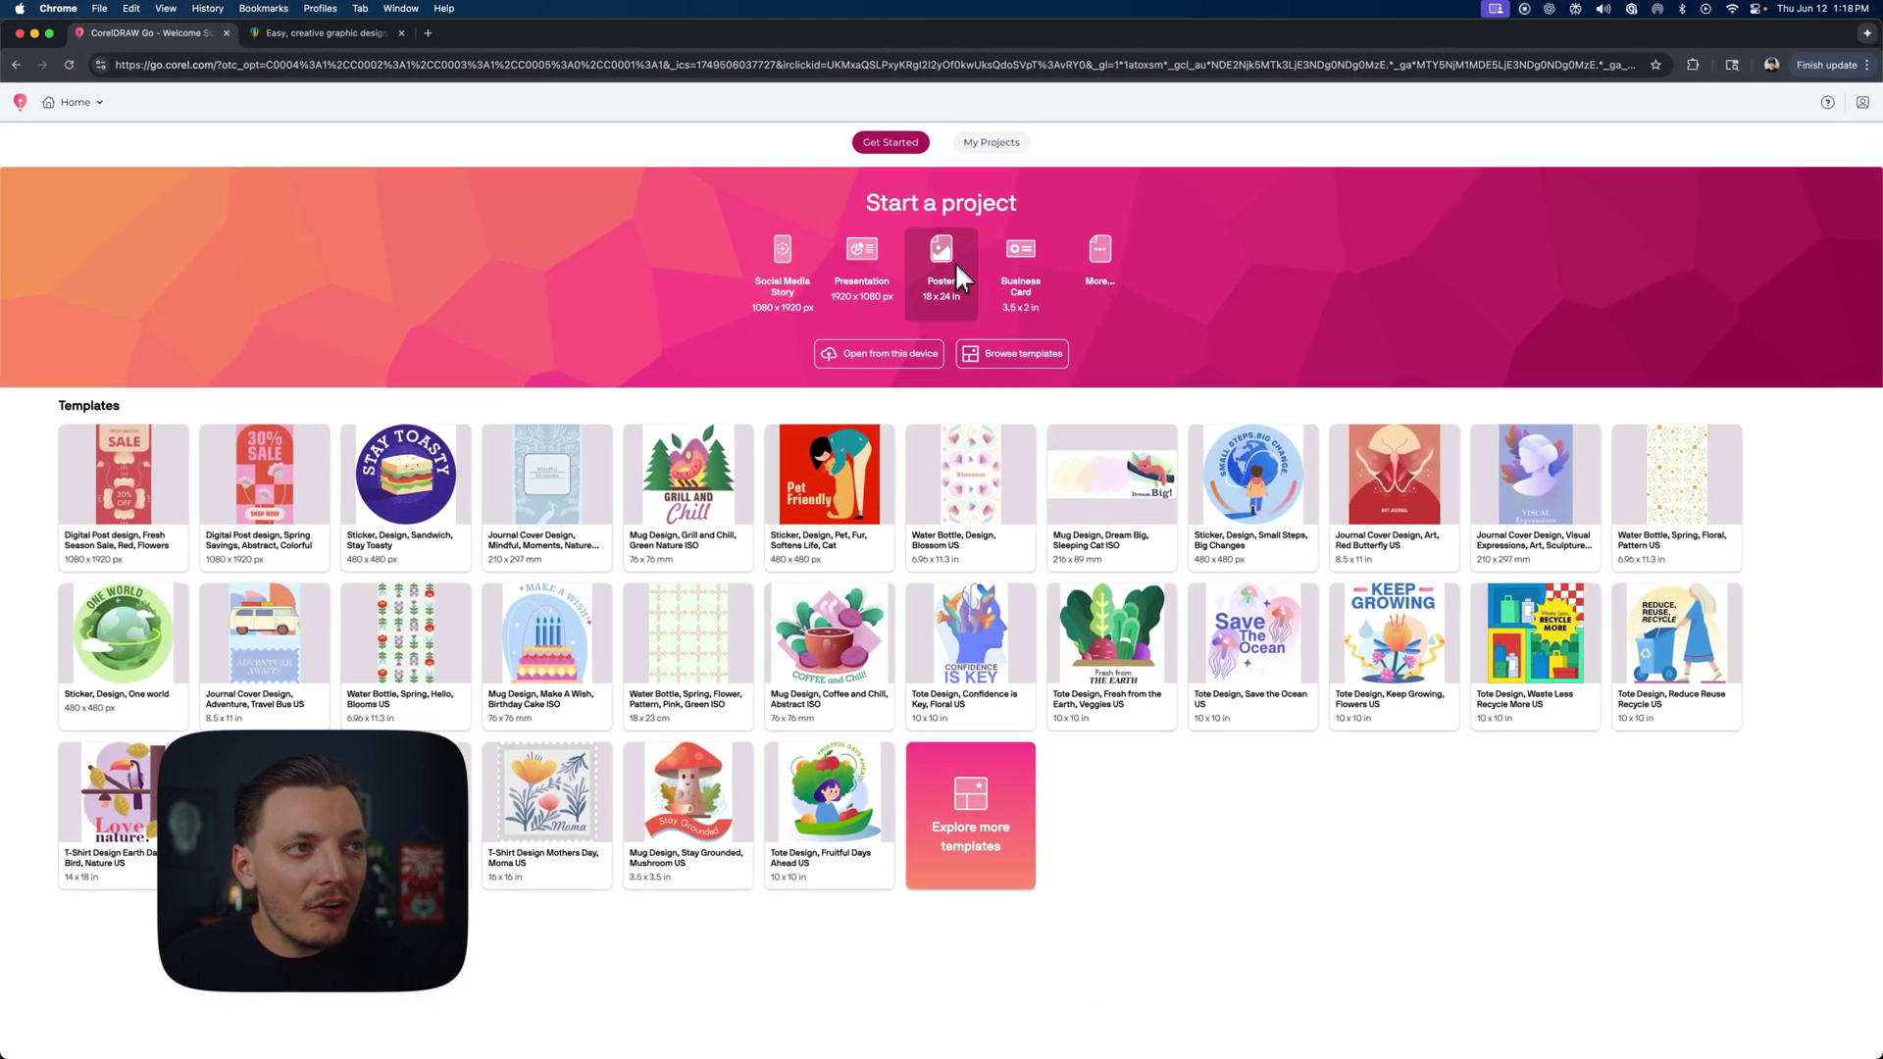
left_click(855, 256)
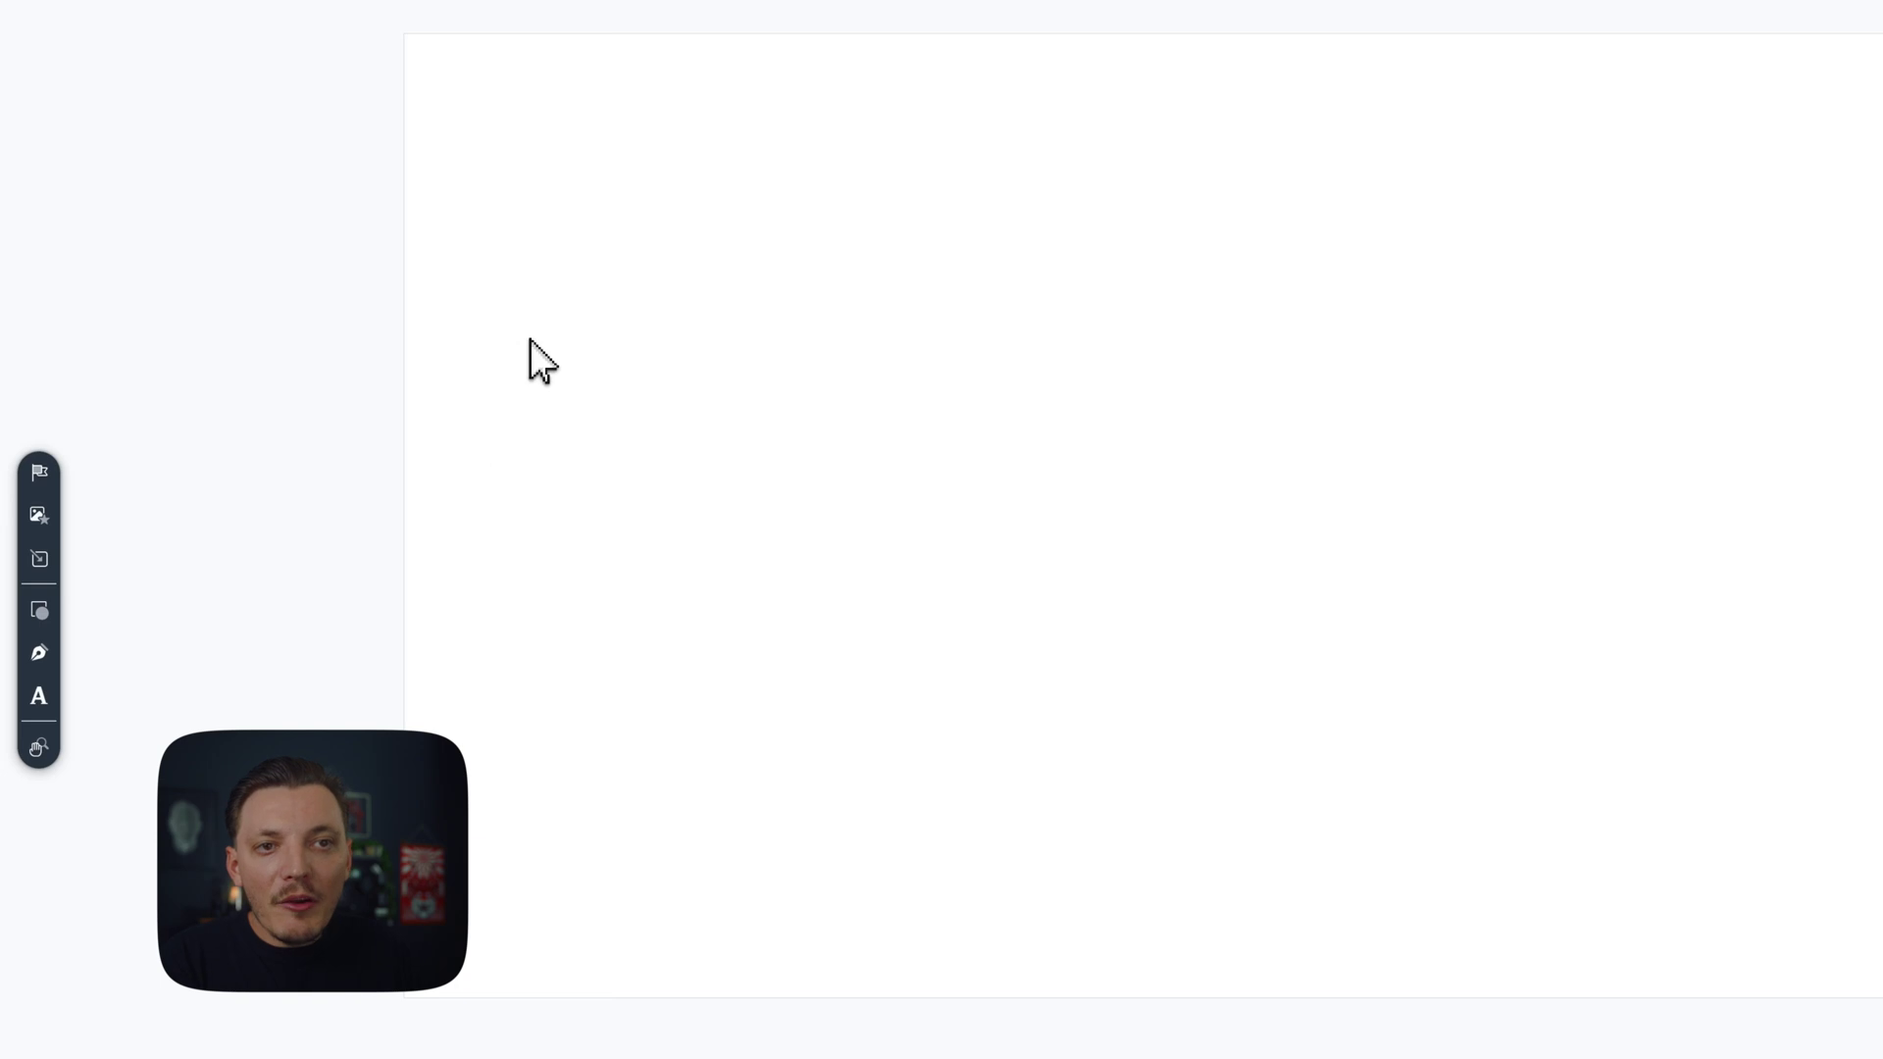
Step: Add a text object reading 'DESIGN' to the canvas and move it up and left
left_click(39, 696)
left_click(860, 453)
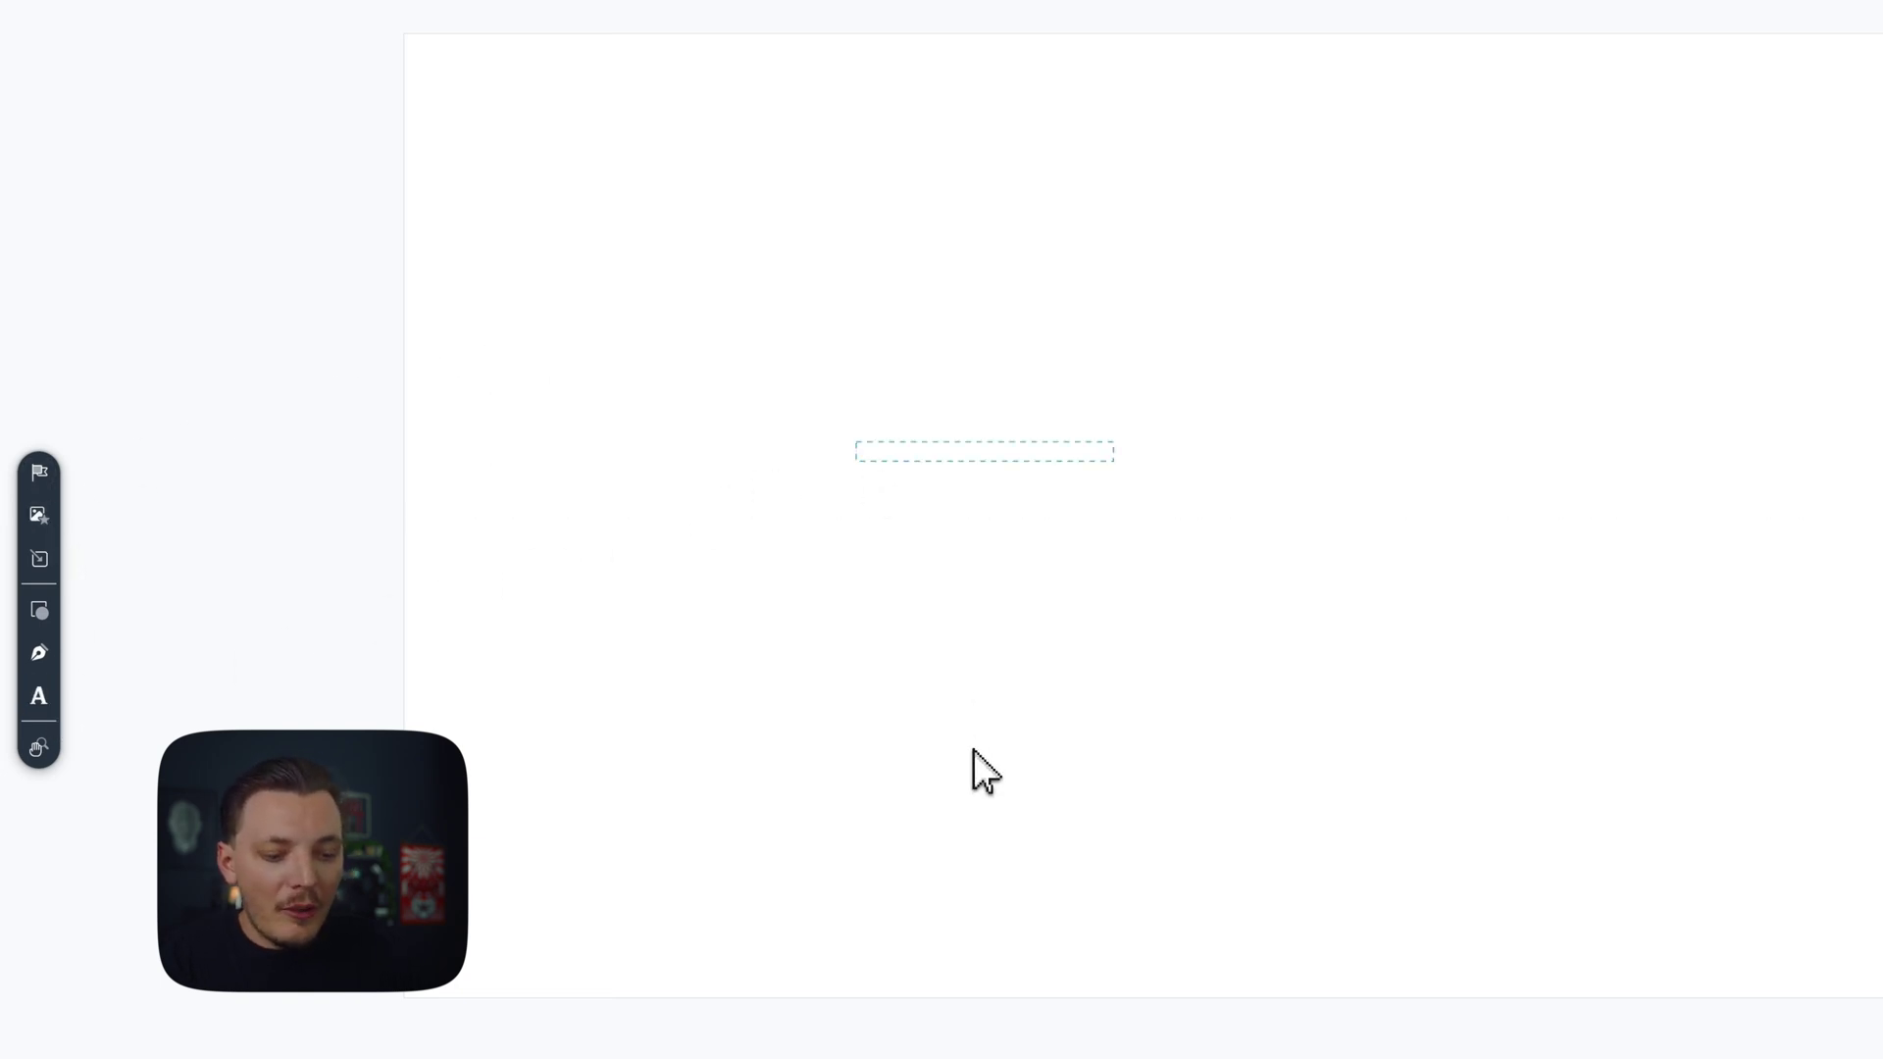
type("DESIGN")
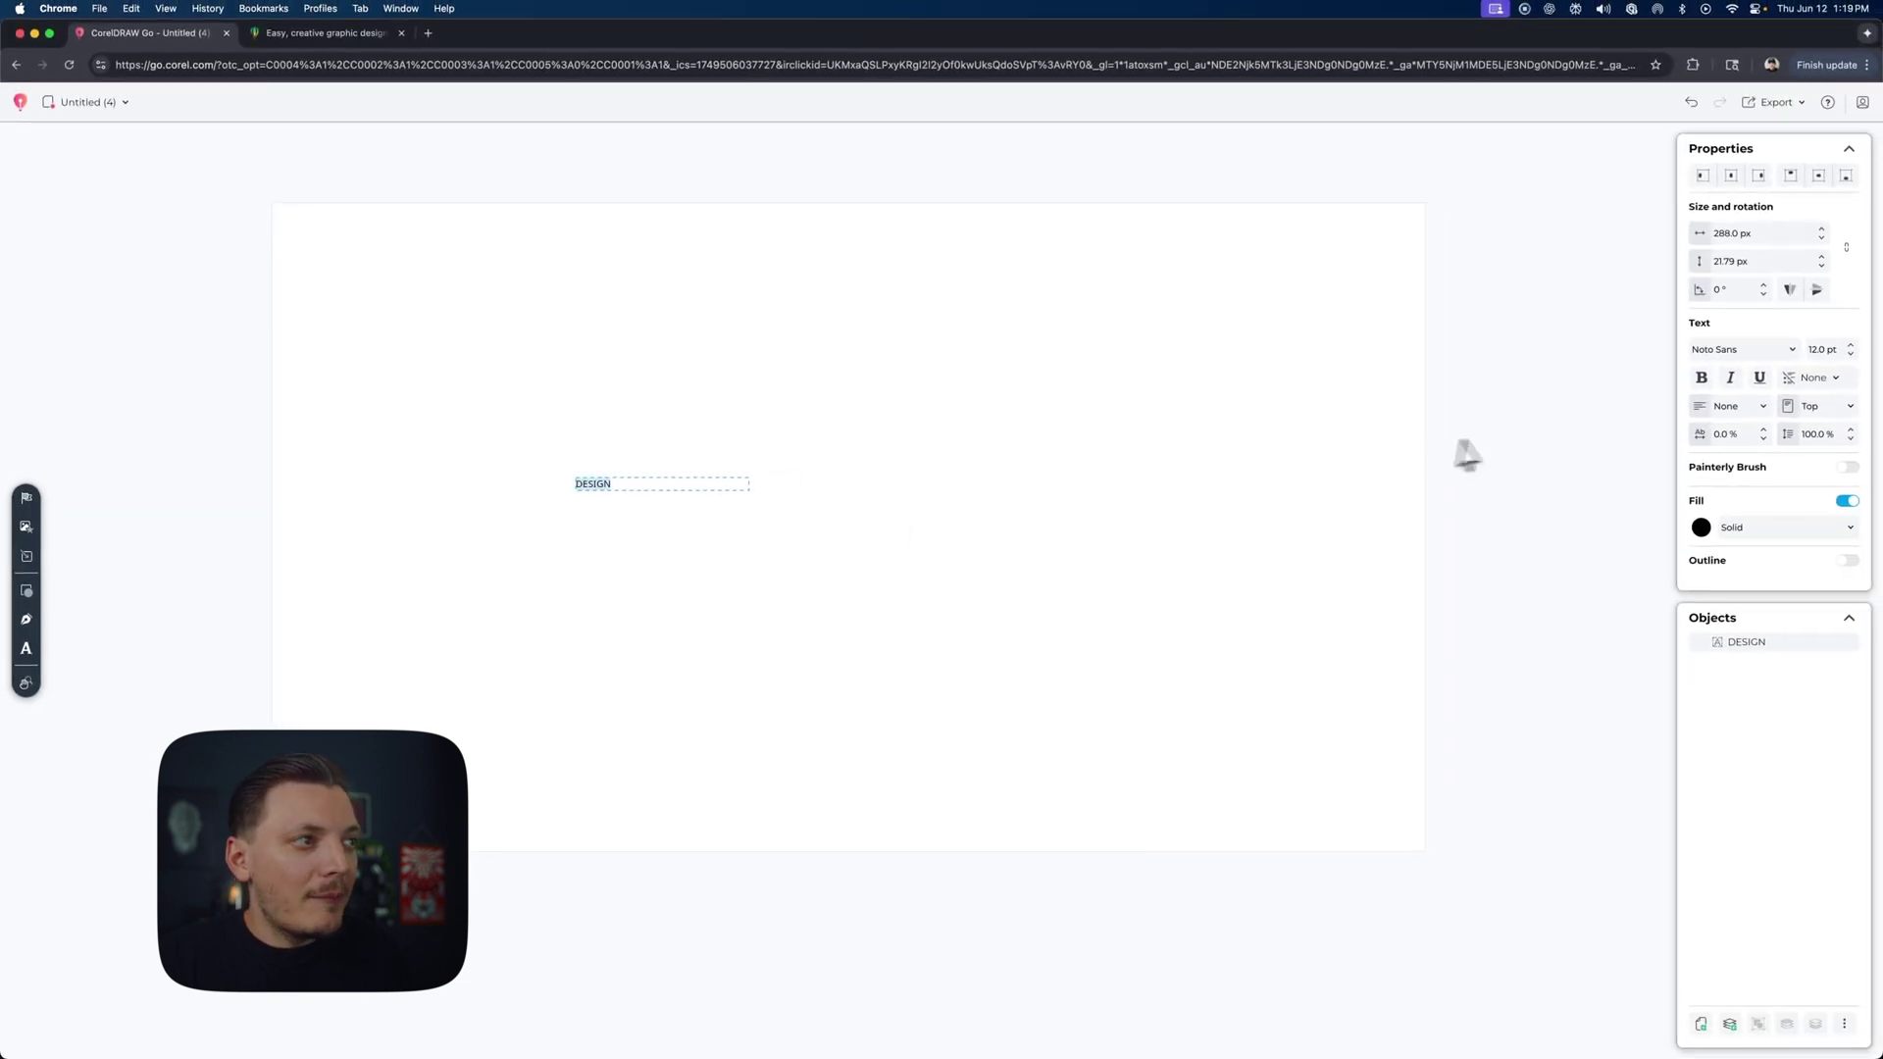
left_click(622, 554)
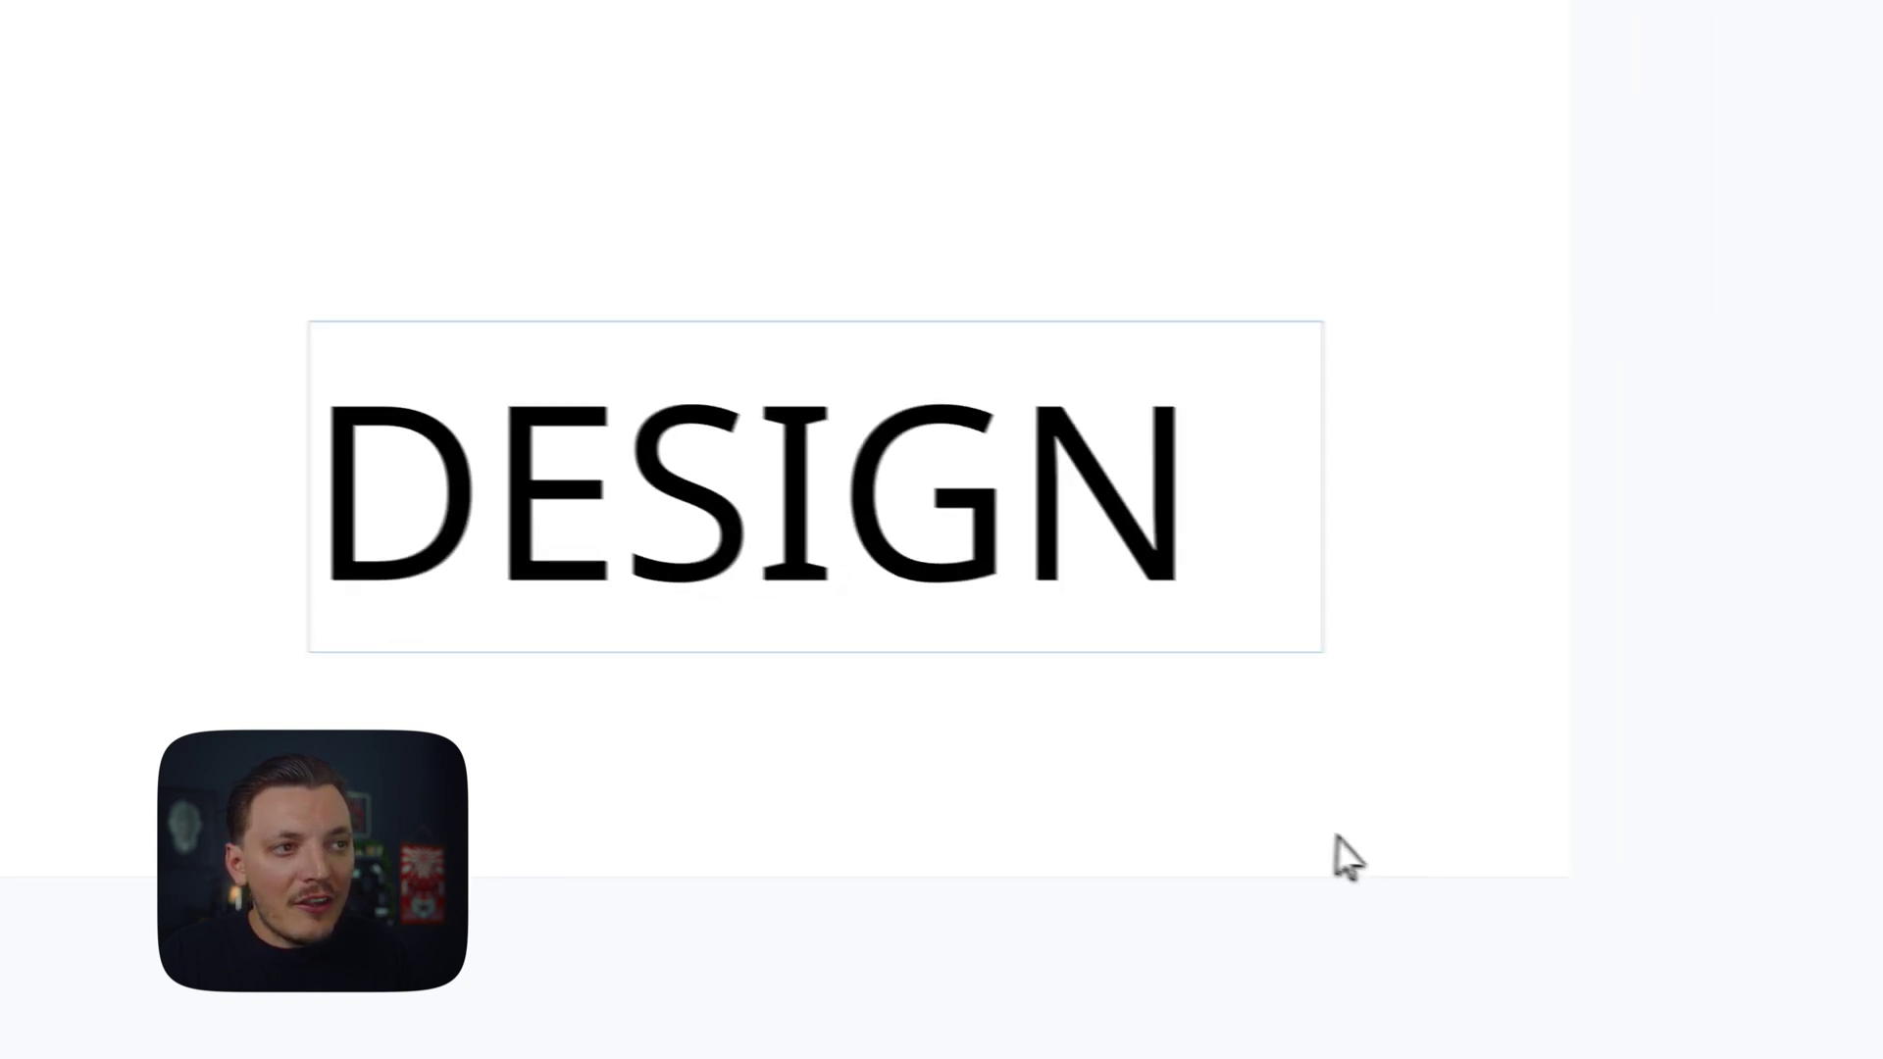
left_click_drag(774, 538, 639, 379)
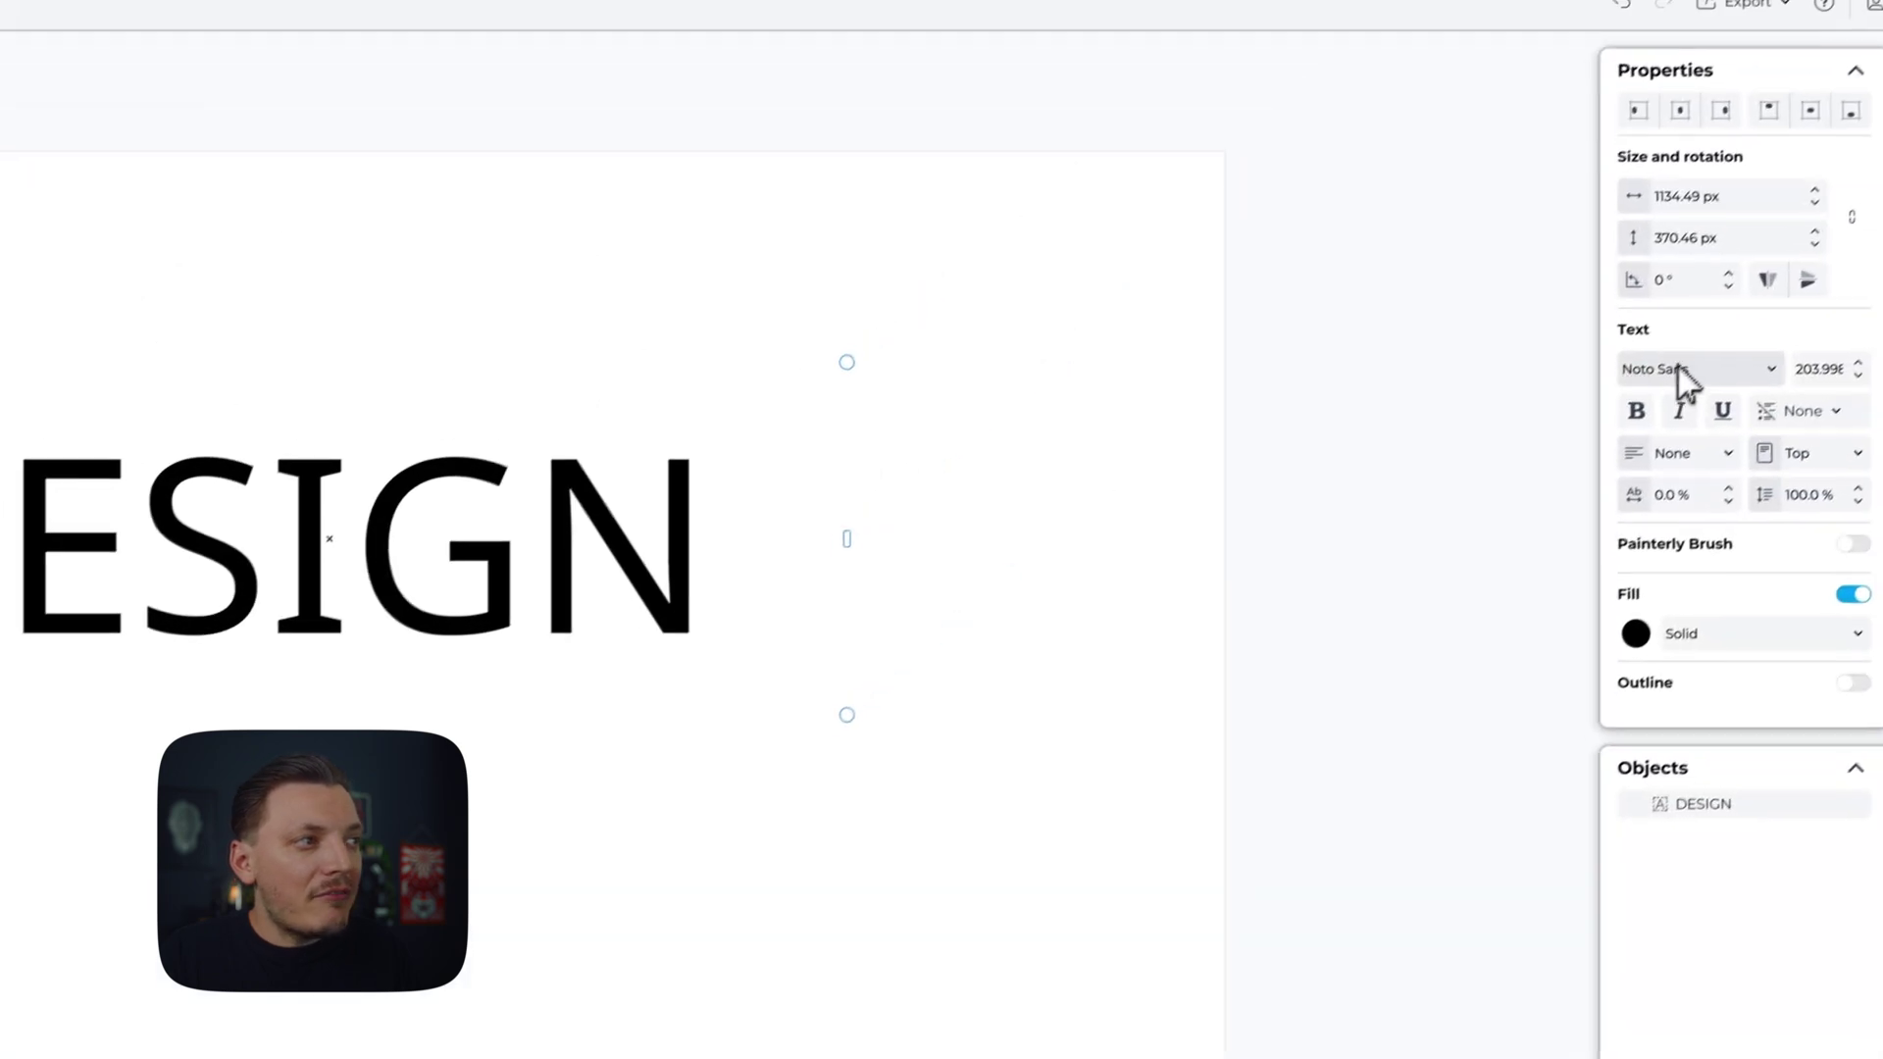
Step: Browse the font list to set DESIGN in a bold condensed typeface
left_click(1769, 379)
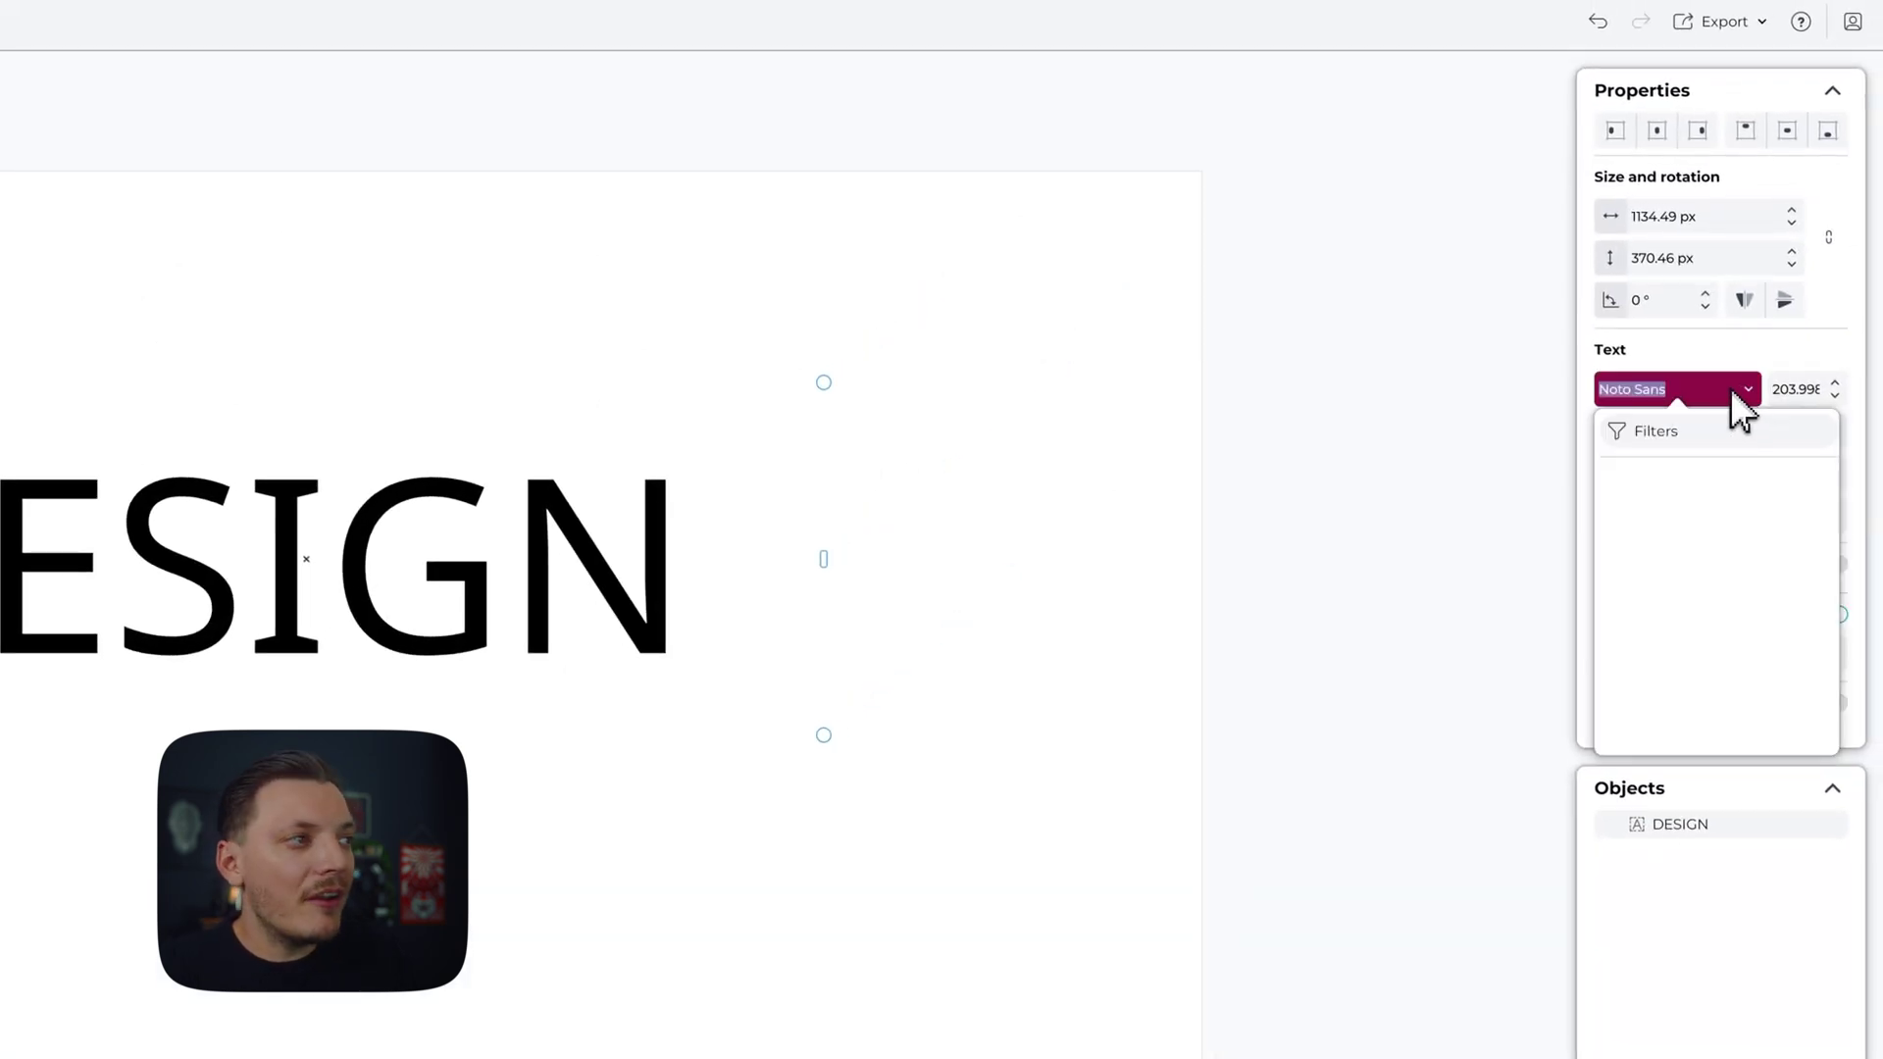
scroll(1681, 539, "down", 5)
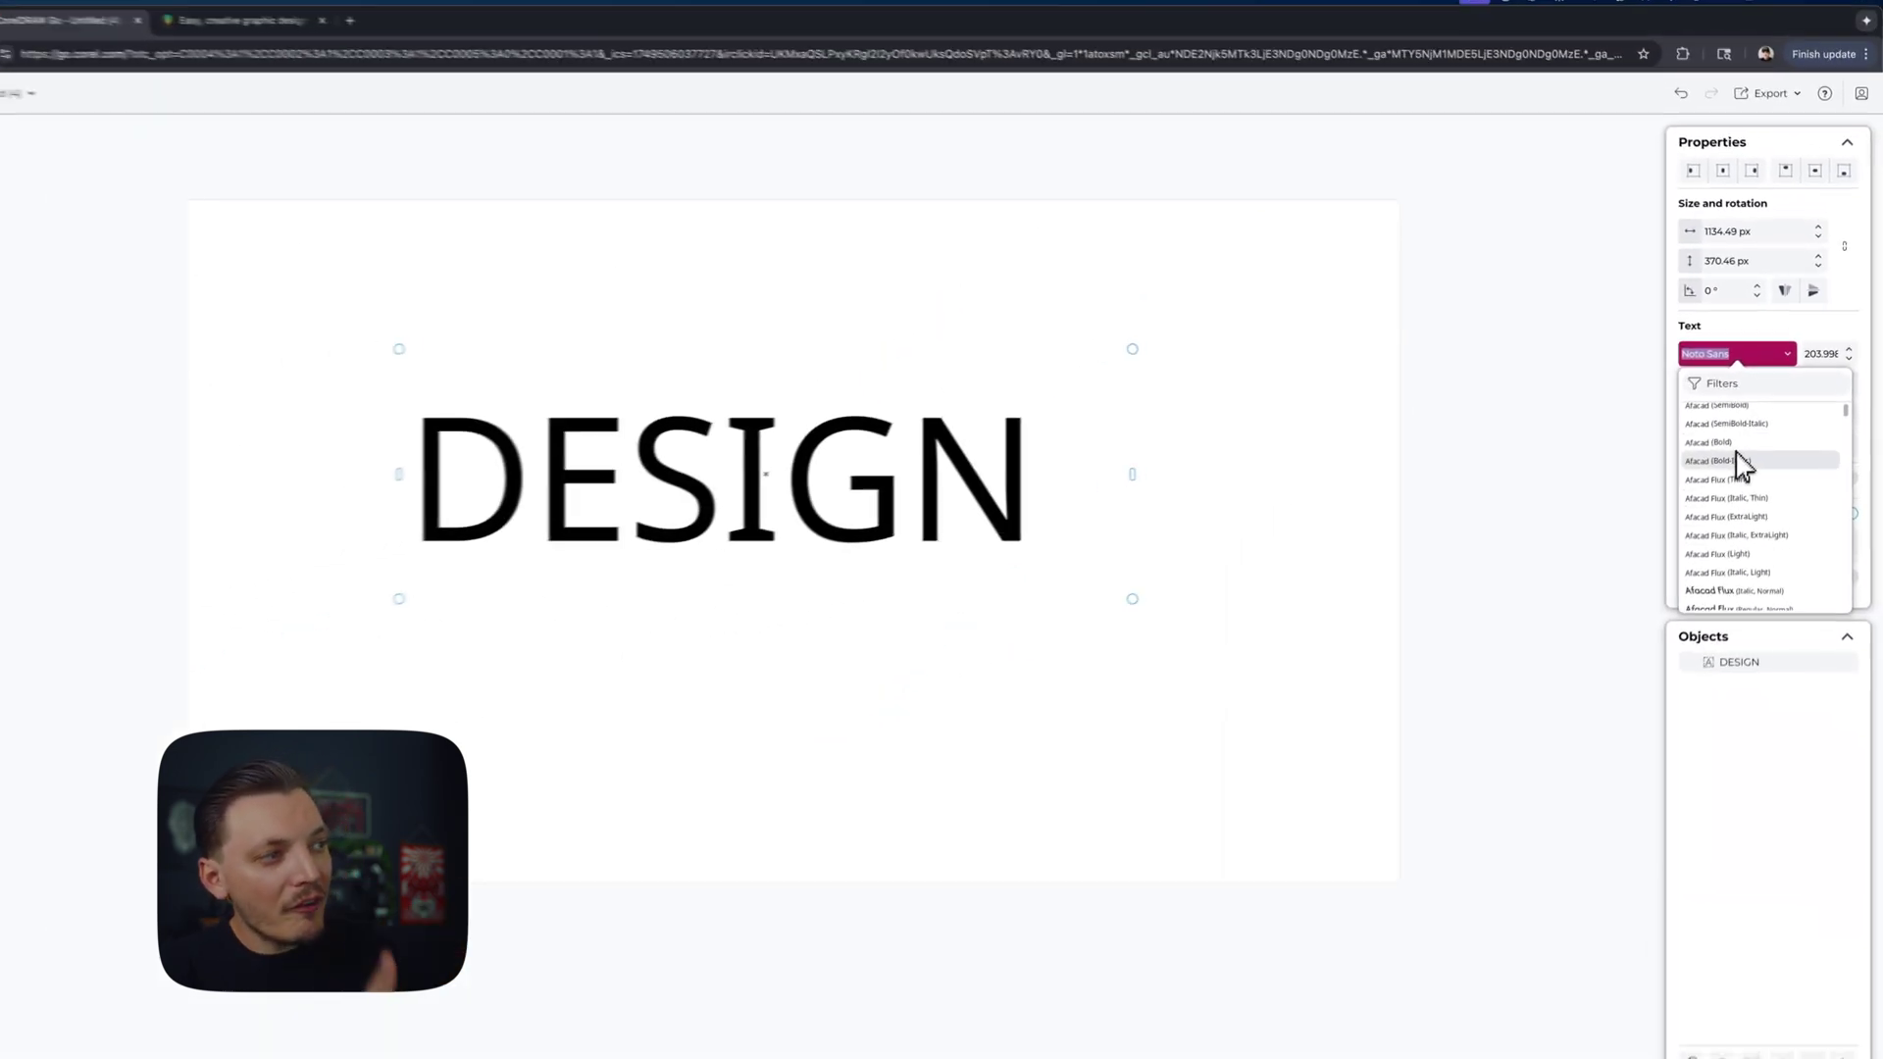
scroll(1738, 456, "down", 5)
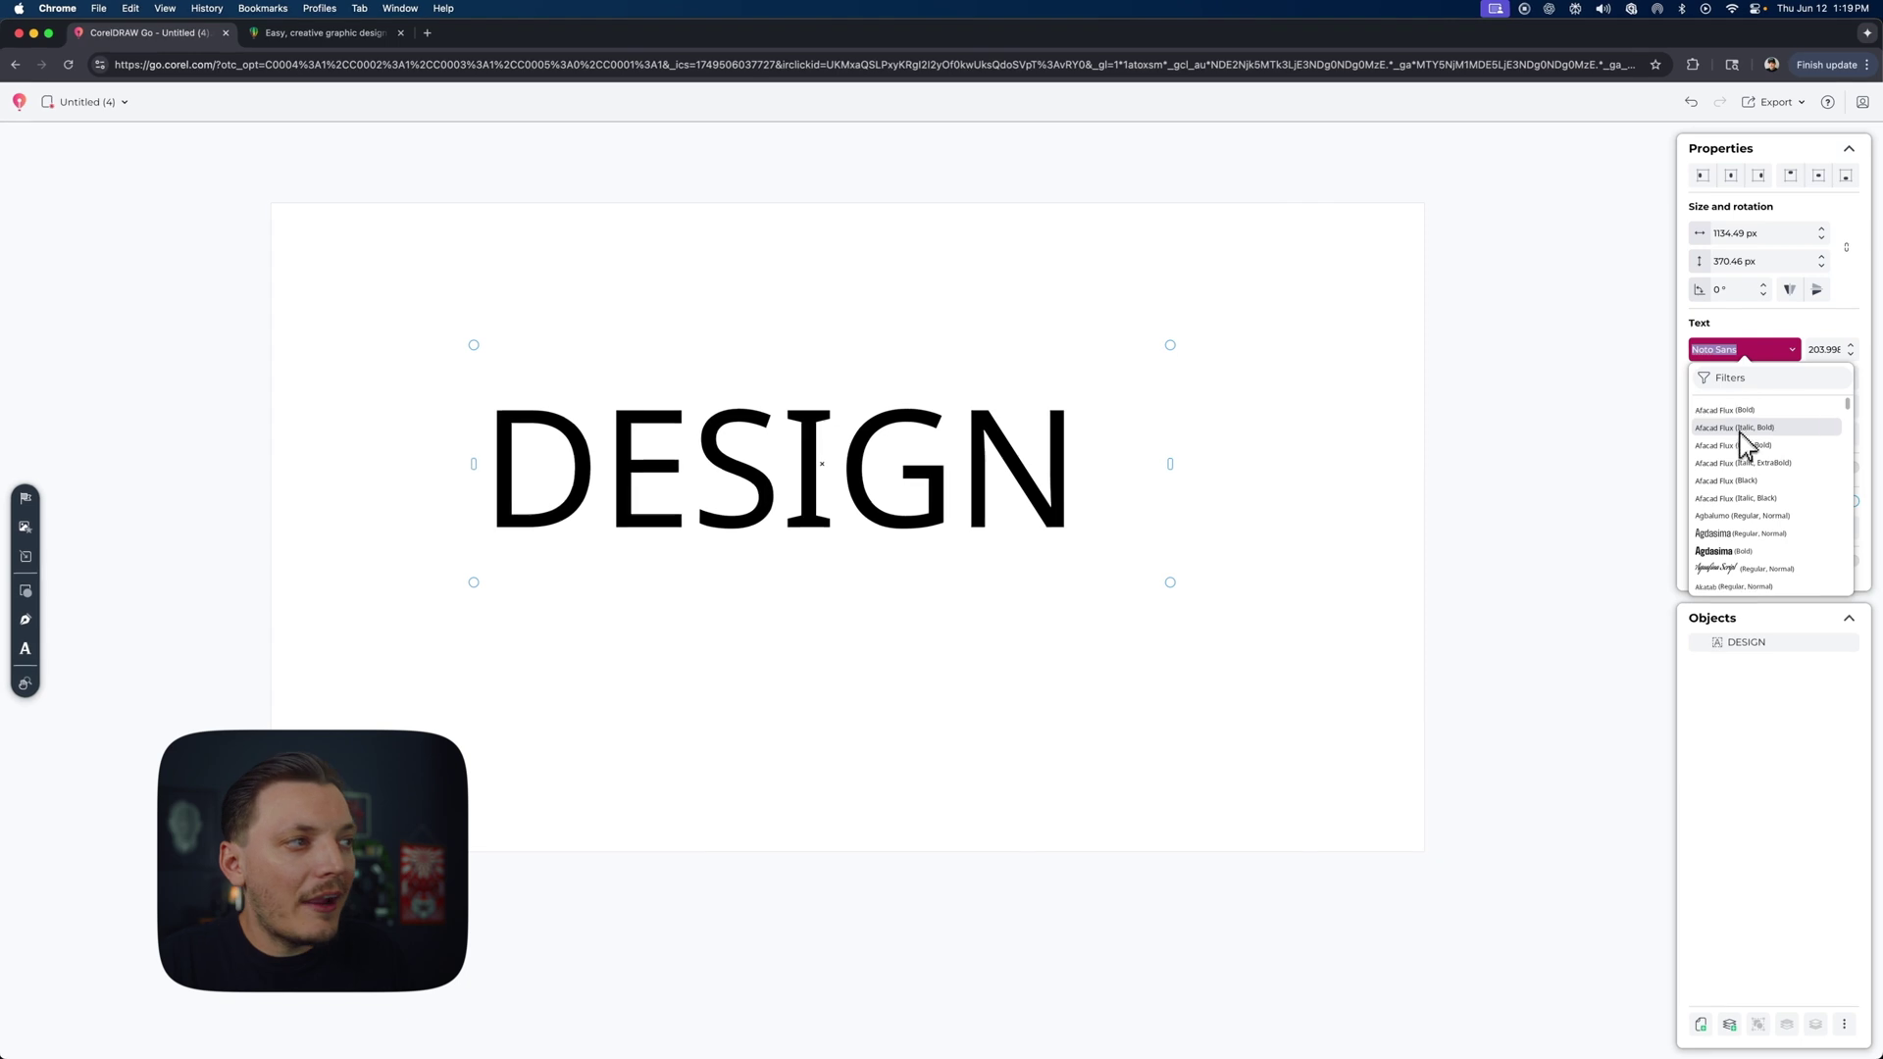
scroll(1744, 444, "down", 5)
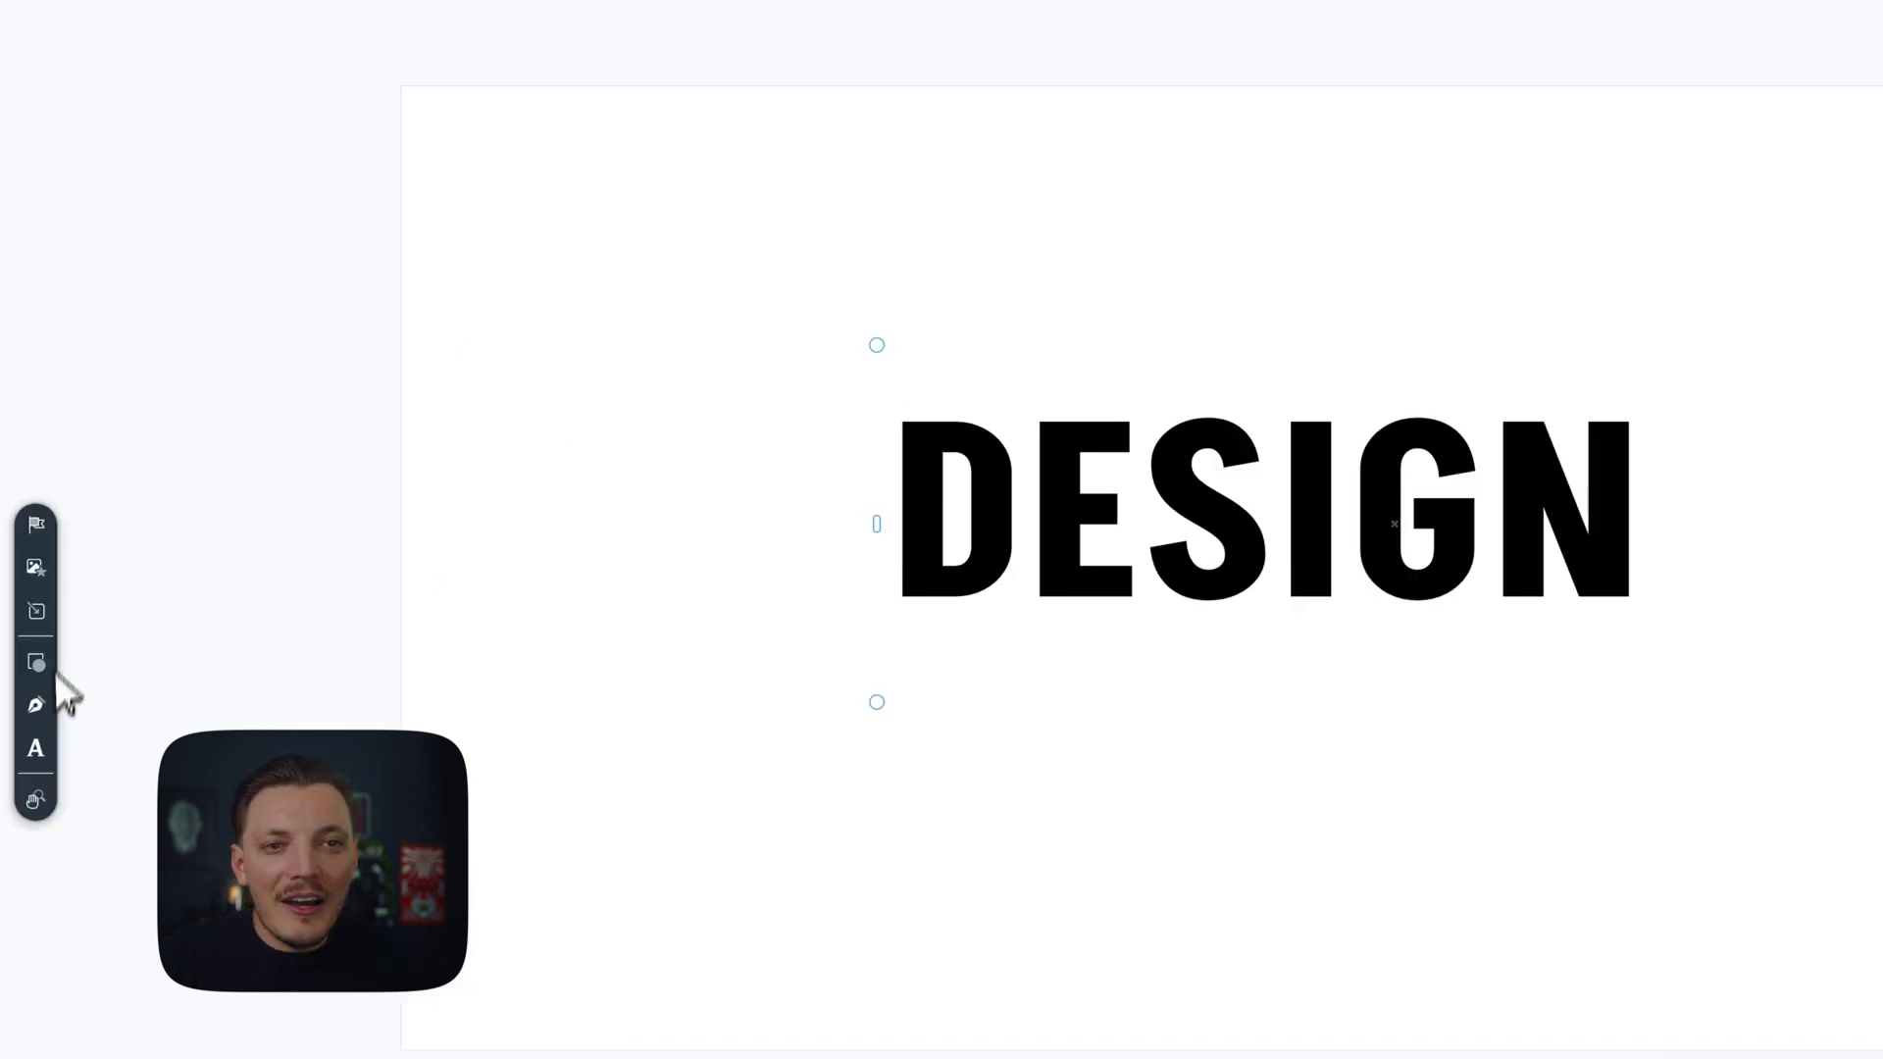
left_click(27, 619)
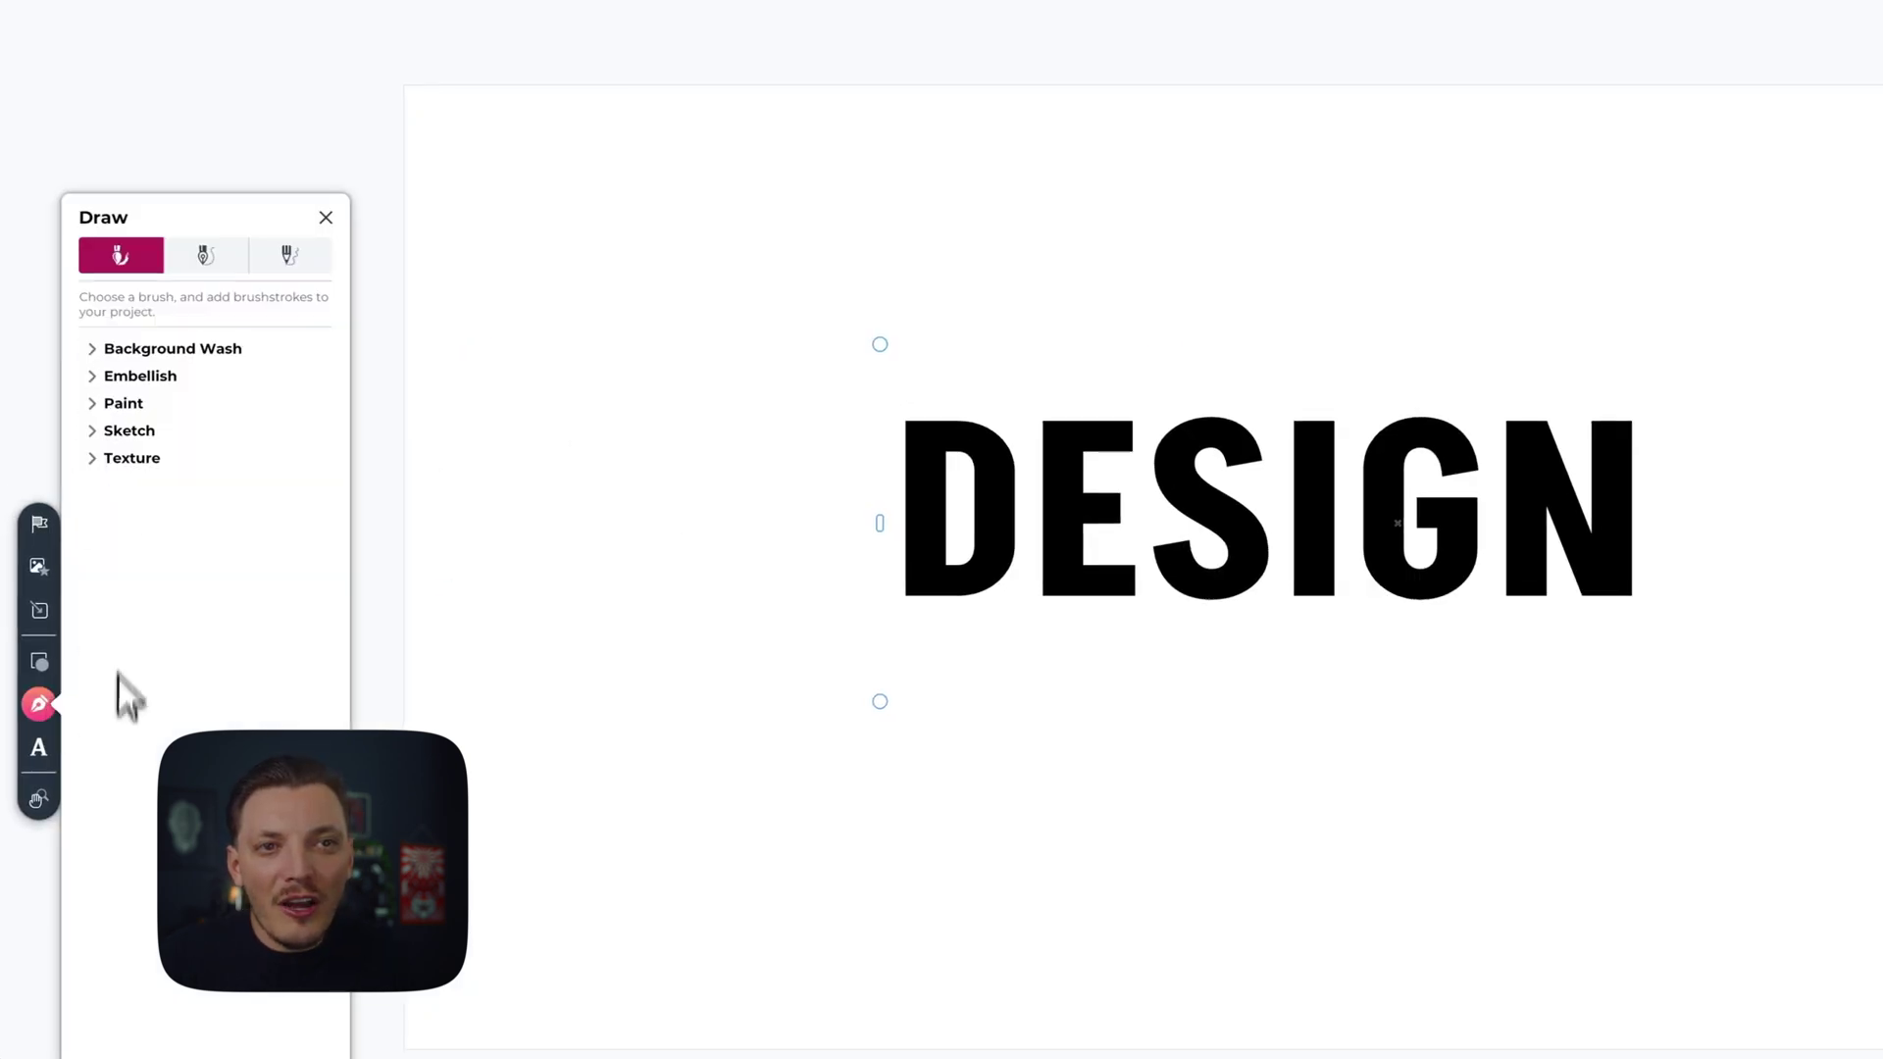
Step: Paint a blue Chalk zigzag across DESIGN with brush transparency at 0%
left_click(100, 377)
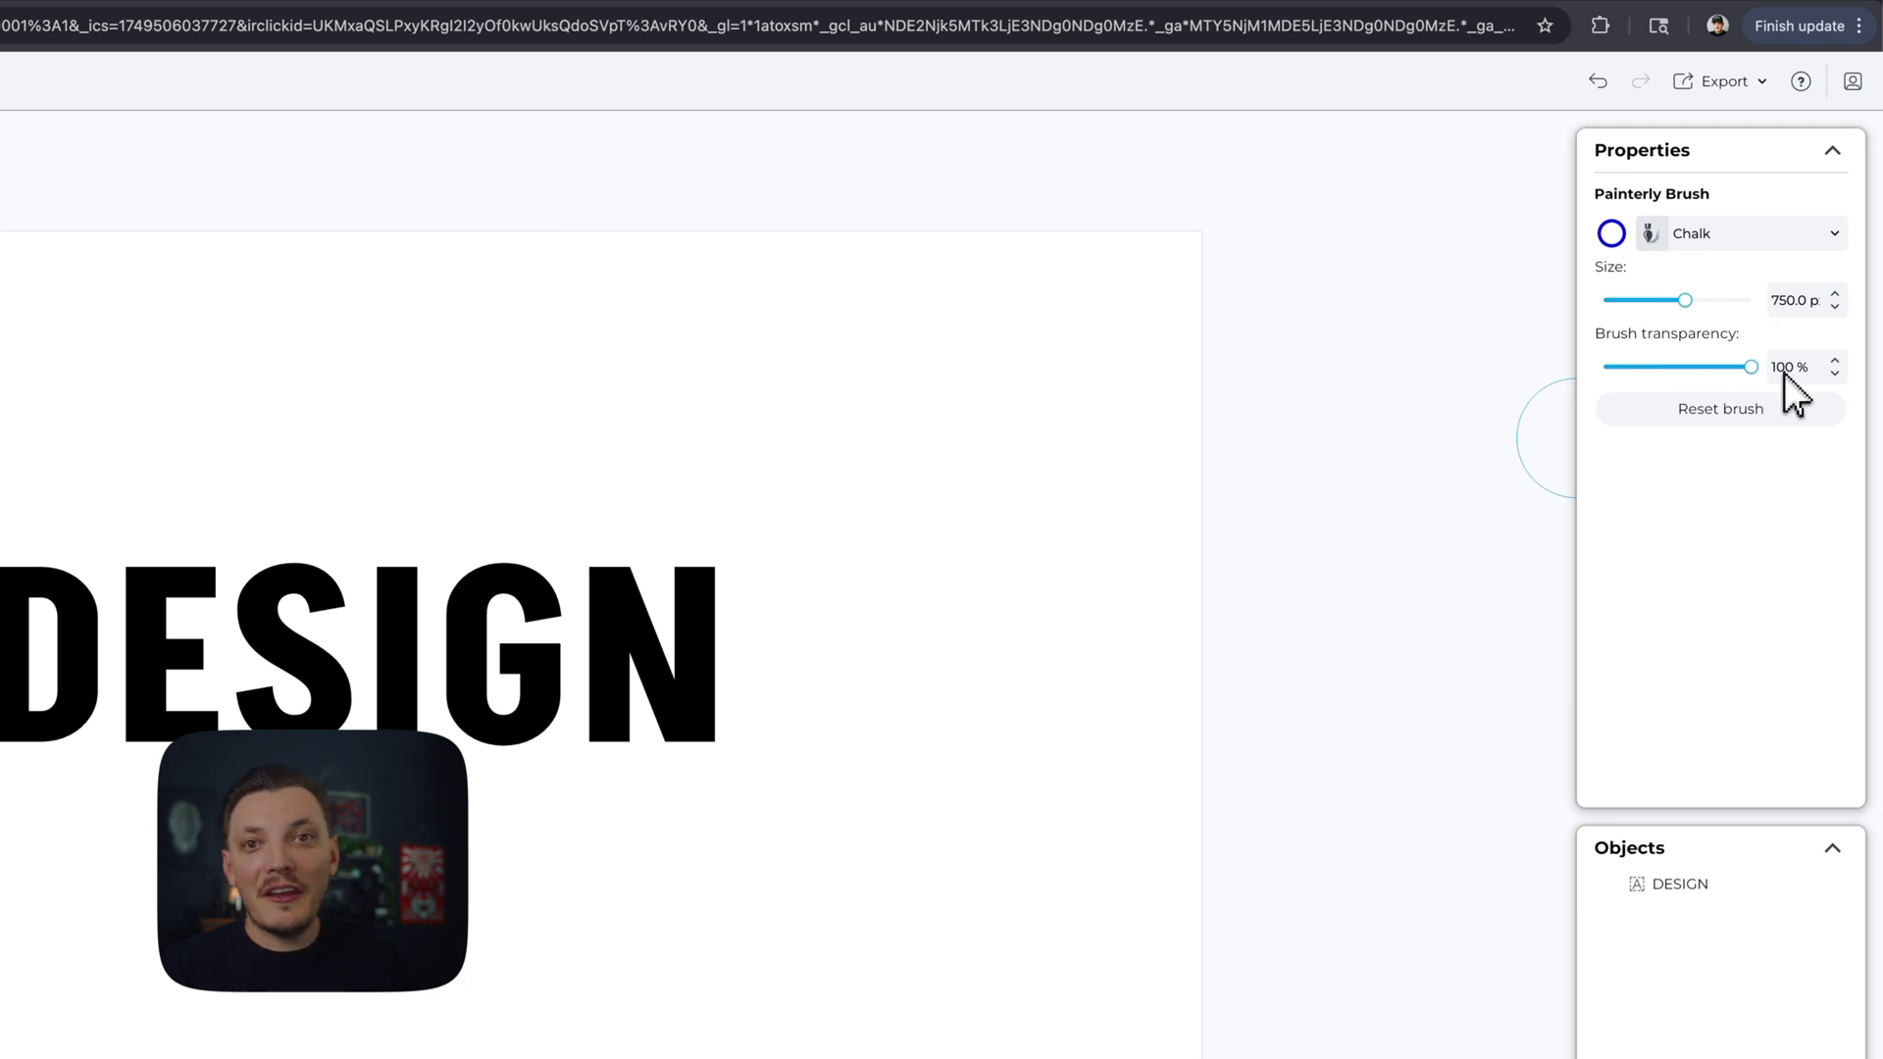
left_click_drag(1751, 366, 1603, 367)
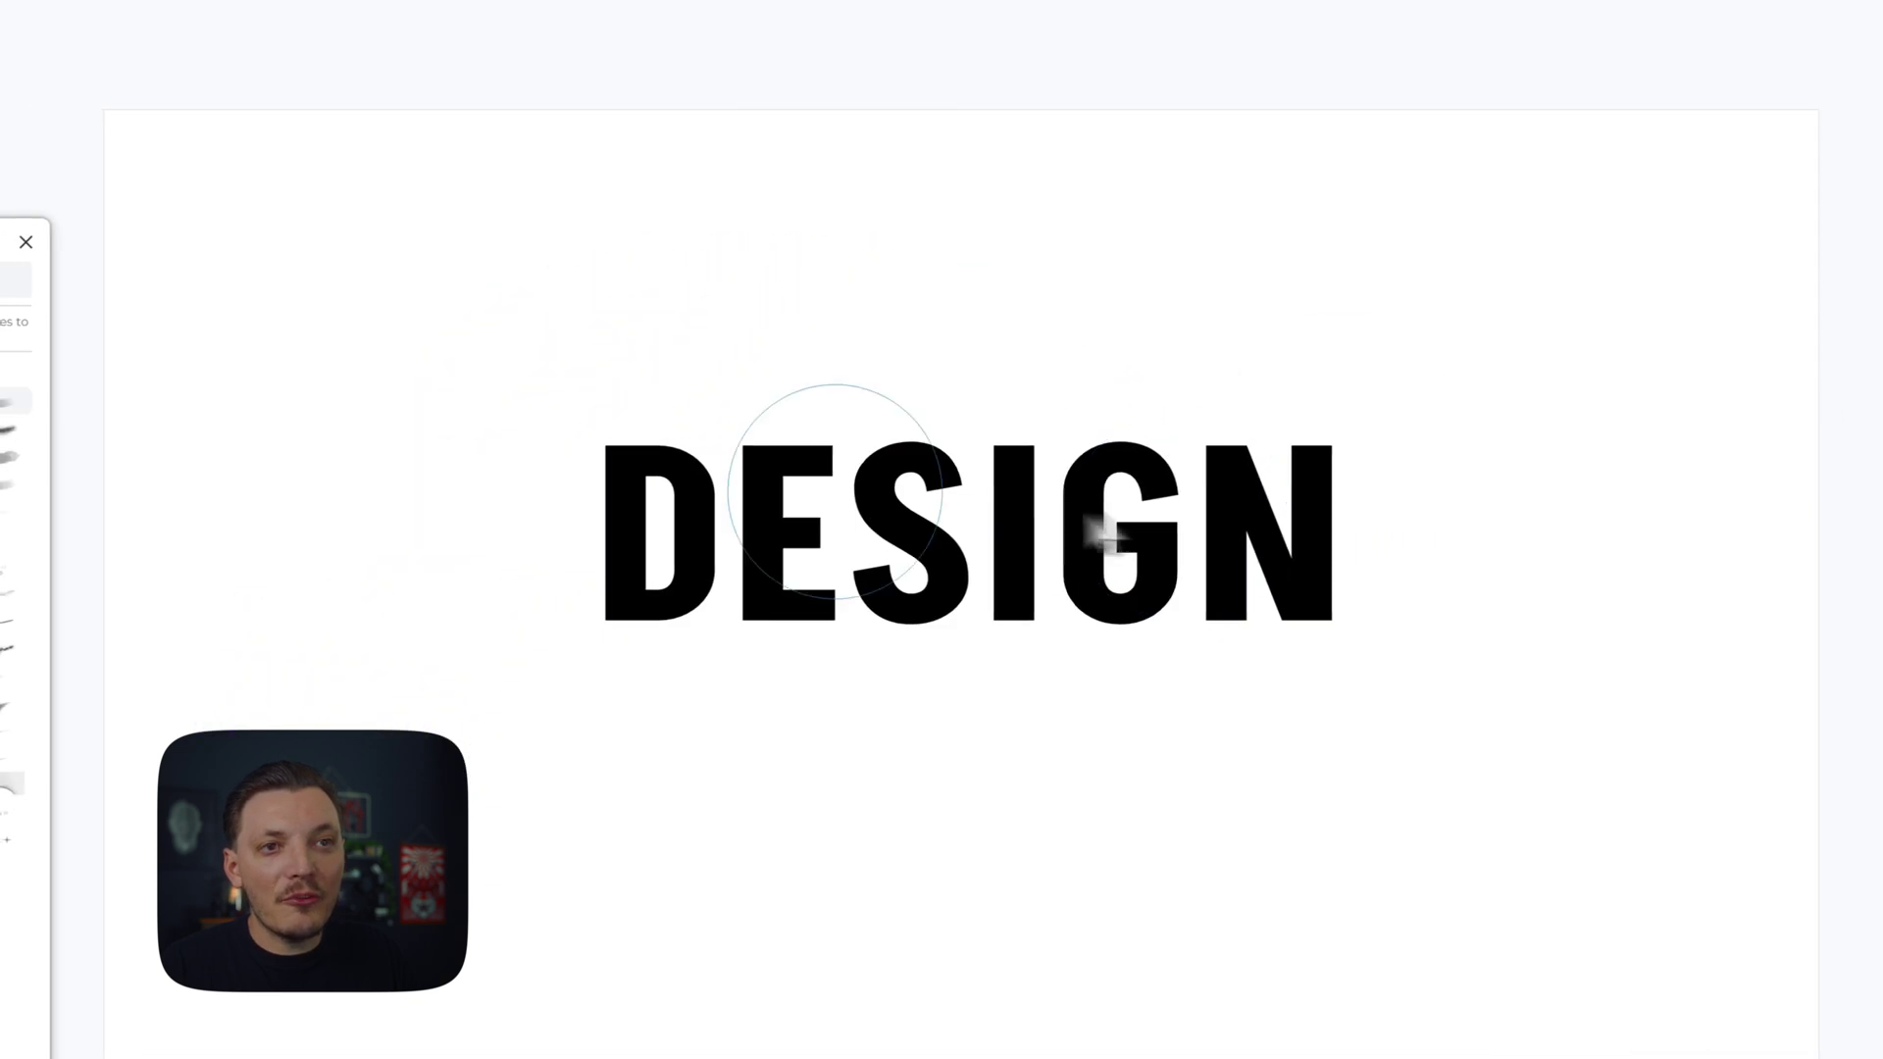
mouse_move(642, 497)
left_mouse_down()
mouse_move(1586, 503)
mouse_move(456, 630)
mouse_move(1481, 662)
left_mouse_up()
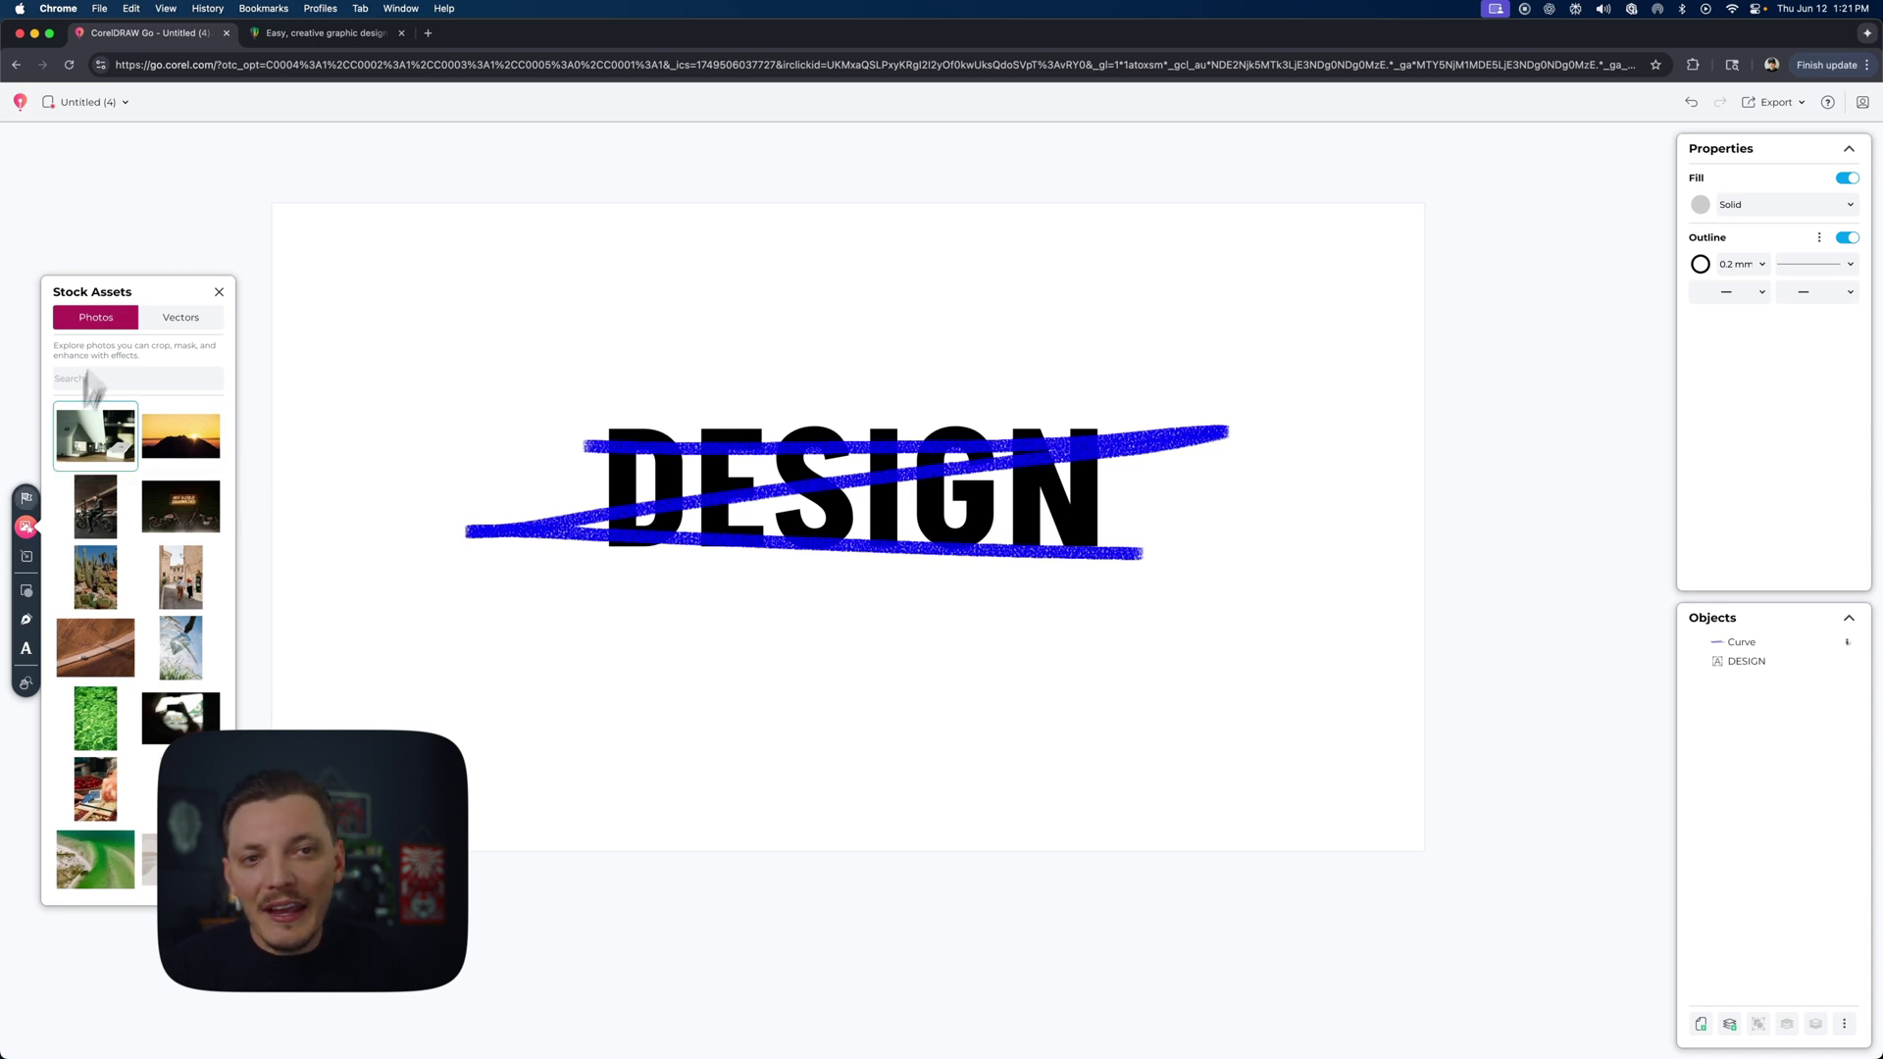
Step: Search stock assets for 'basketball', try placing a hoop photo, then delete it
left_click(134, 377)
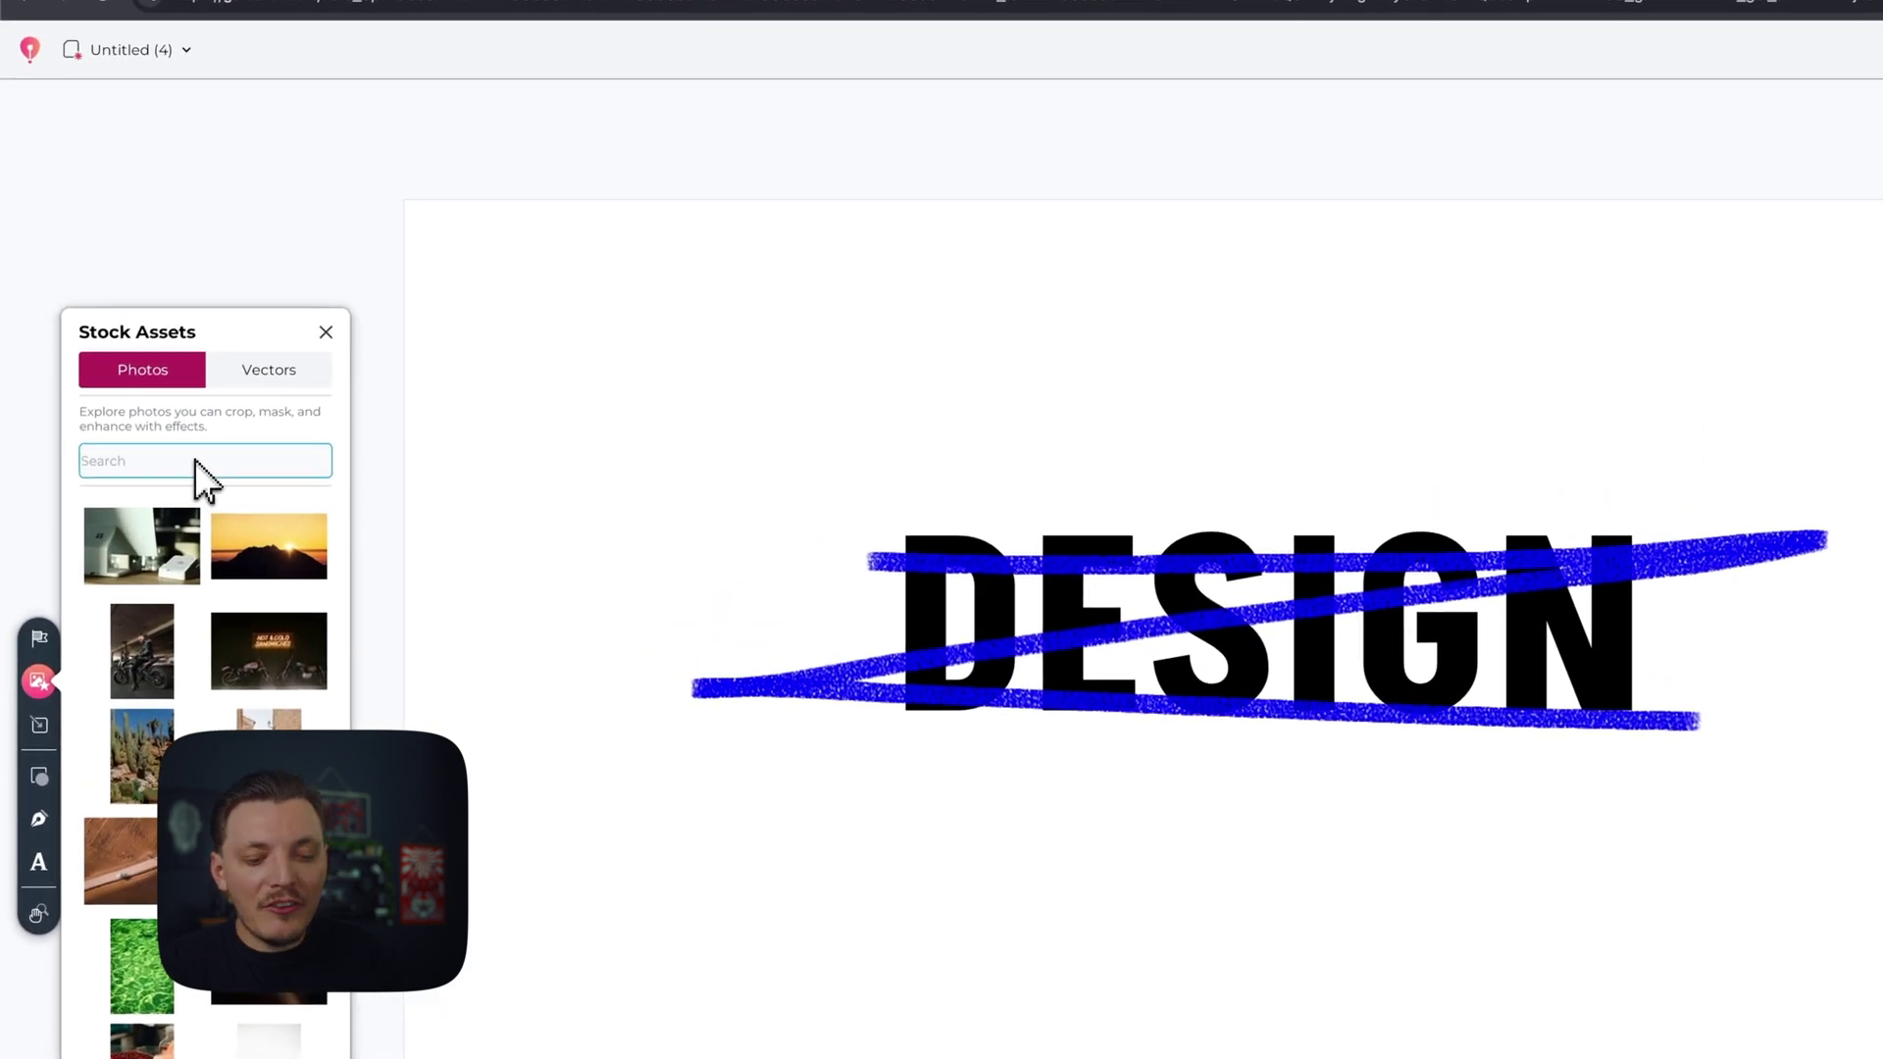
type("basketball")
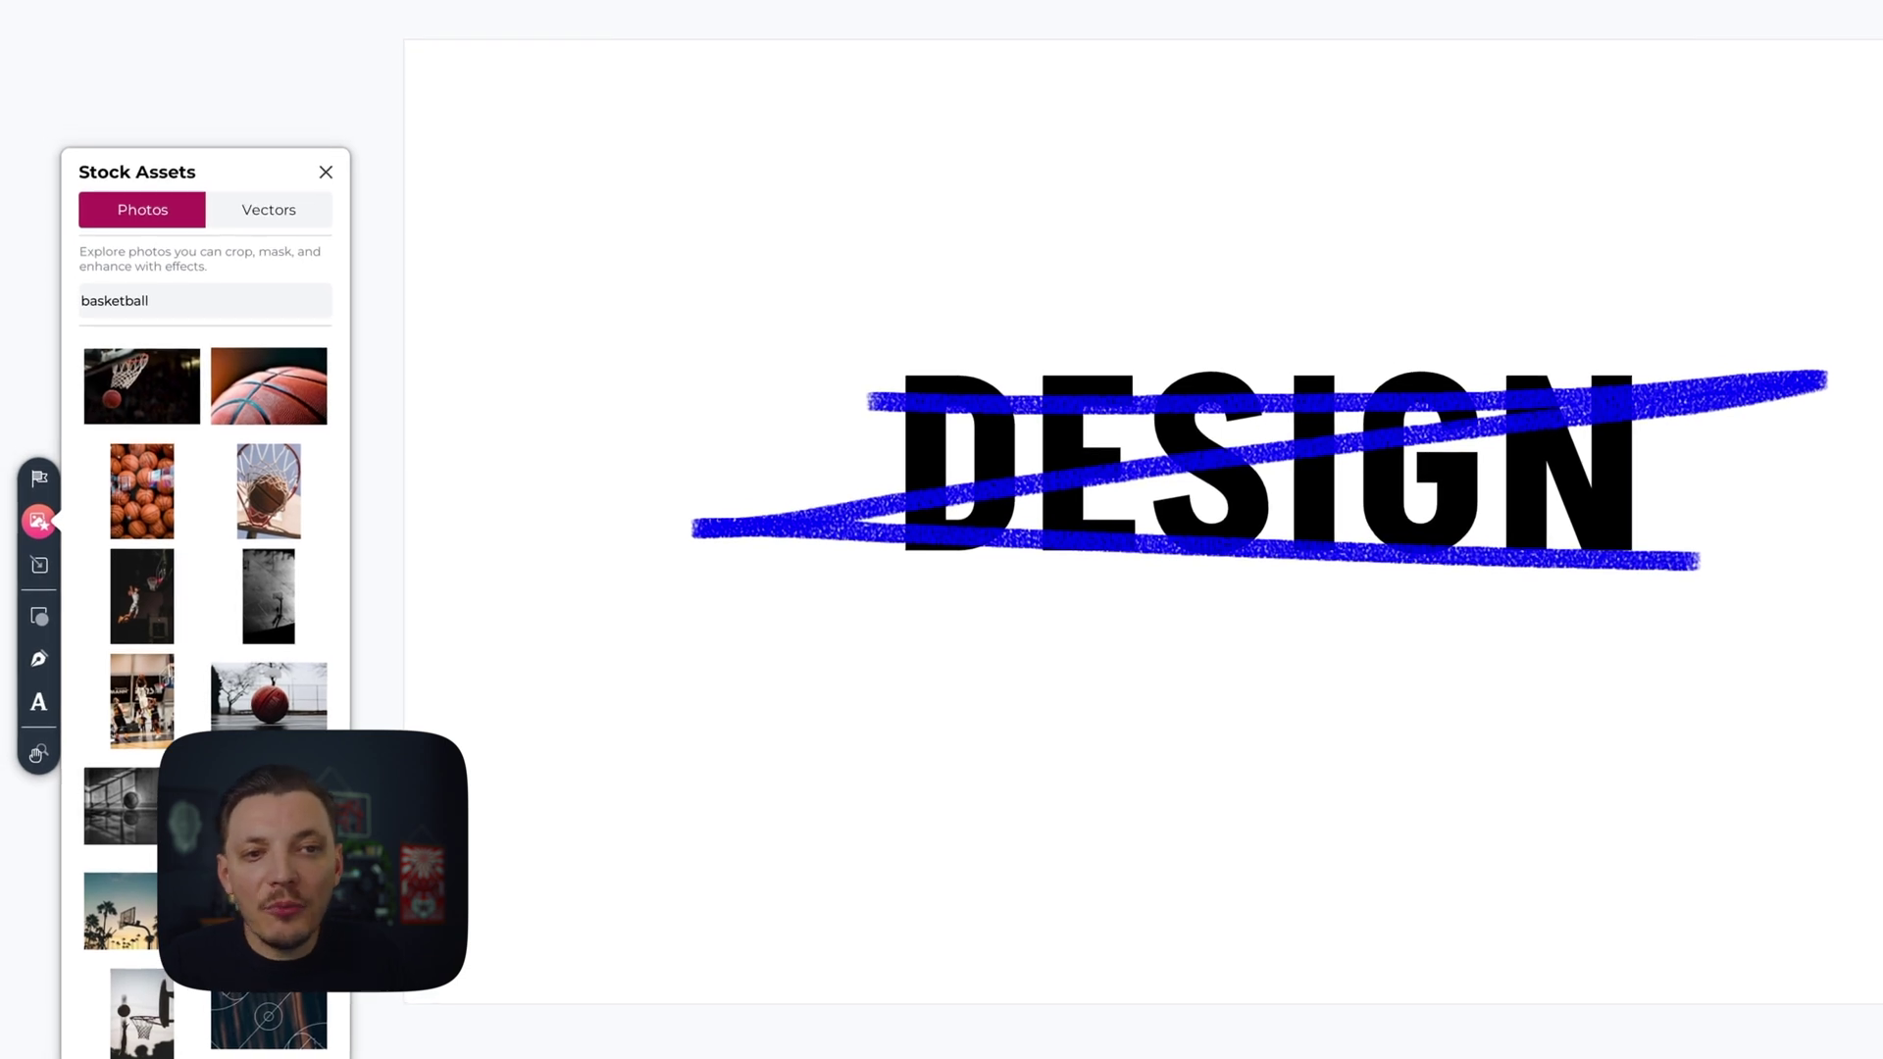
left_click_drag(780, 750, 796, 785)
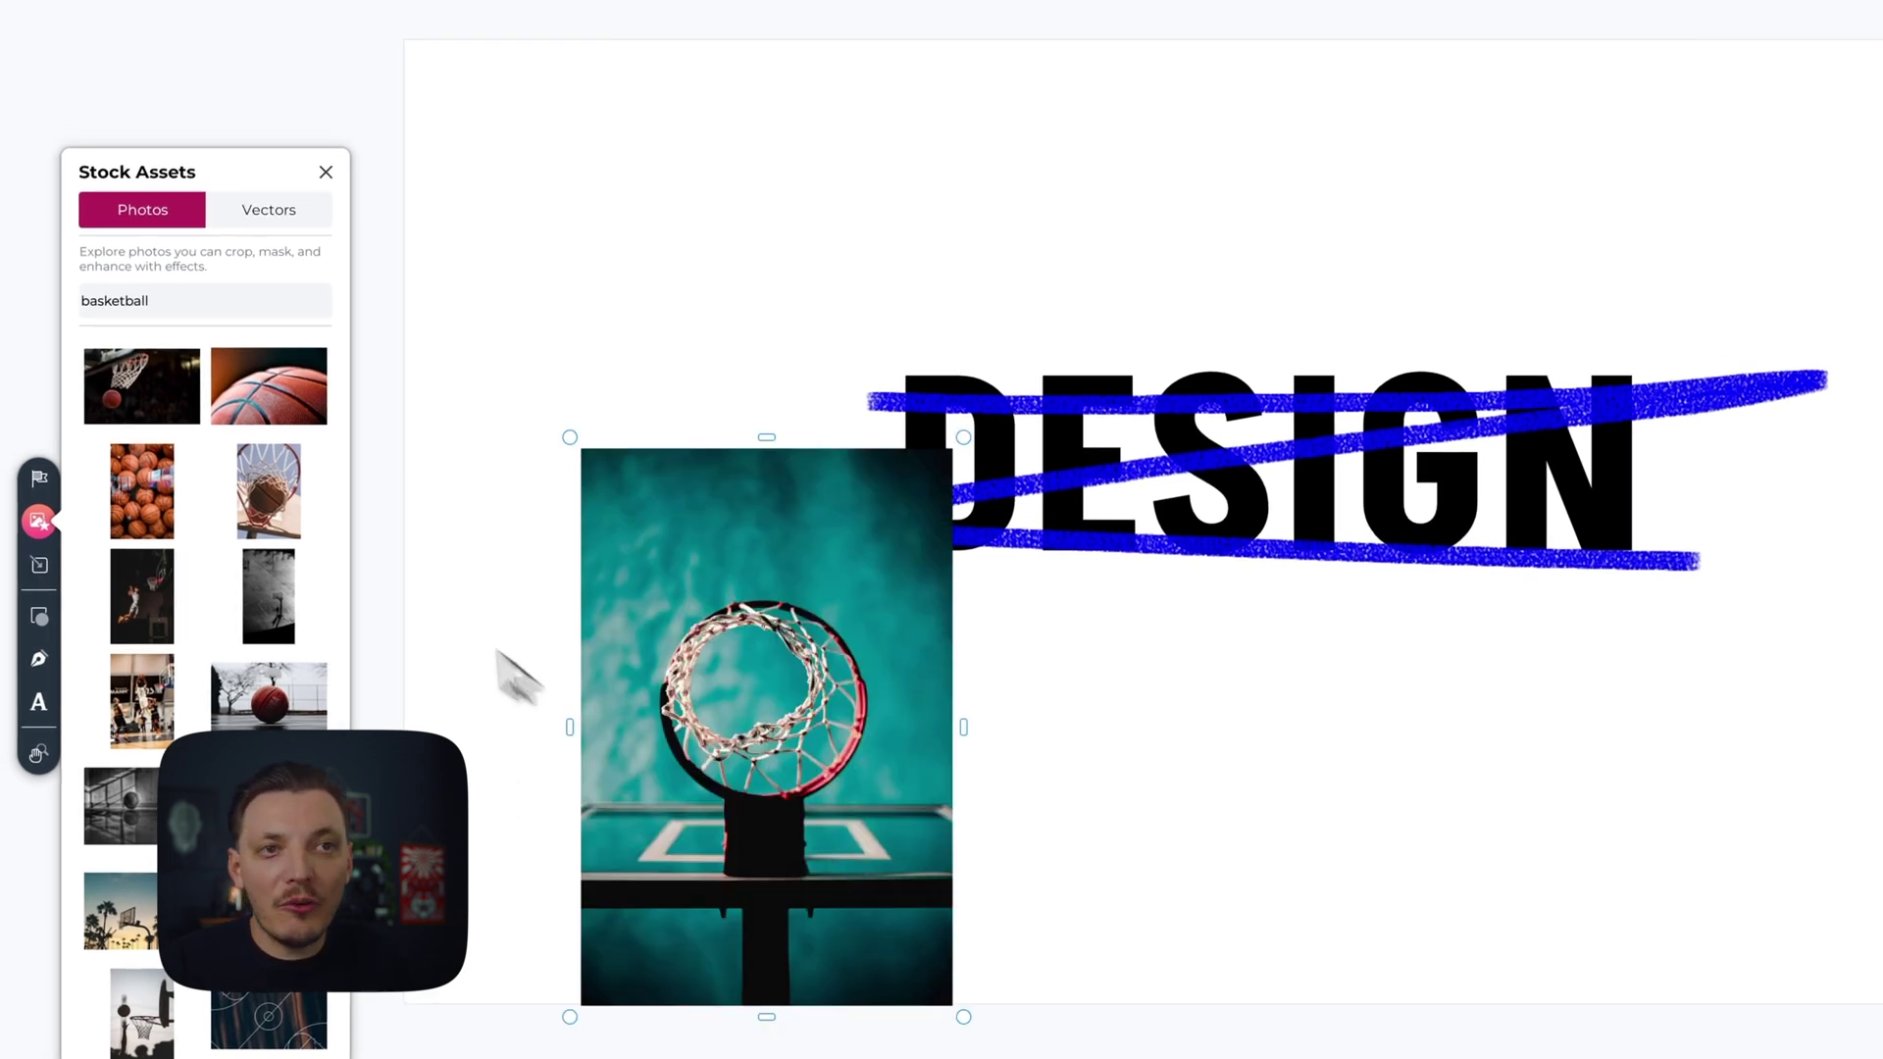
key("Delete")
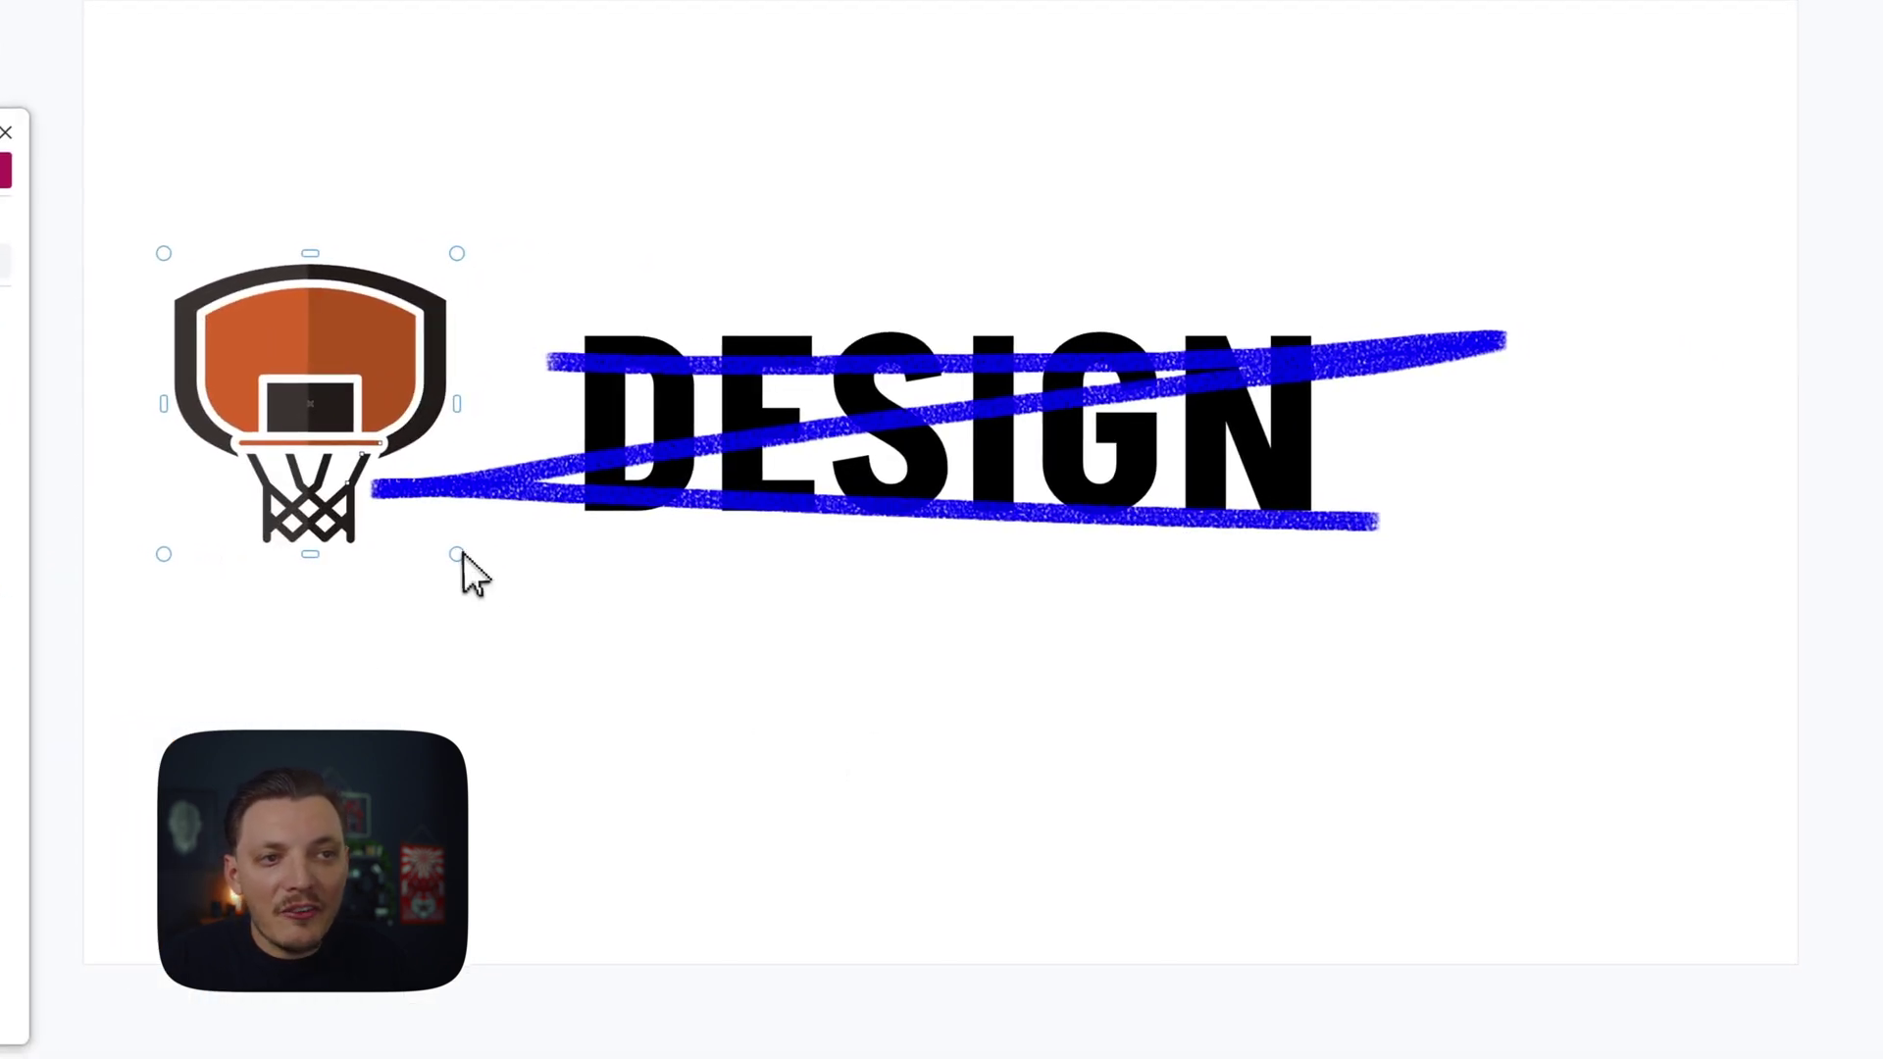
Step: Enlarge the hoop graphic, delete the scribbles and DESIGN text, and centre the hoop horizontally
left_click_drag(496, 556, 853, 861)
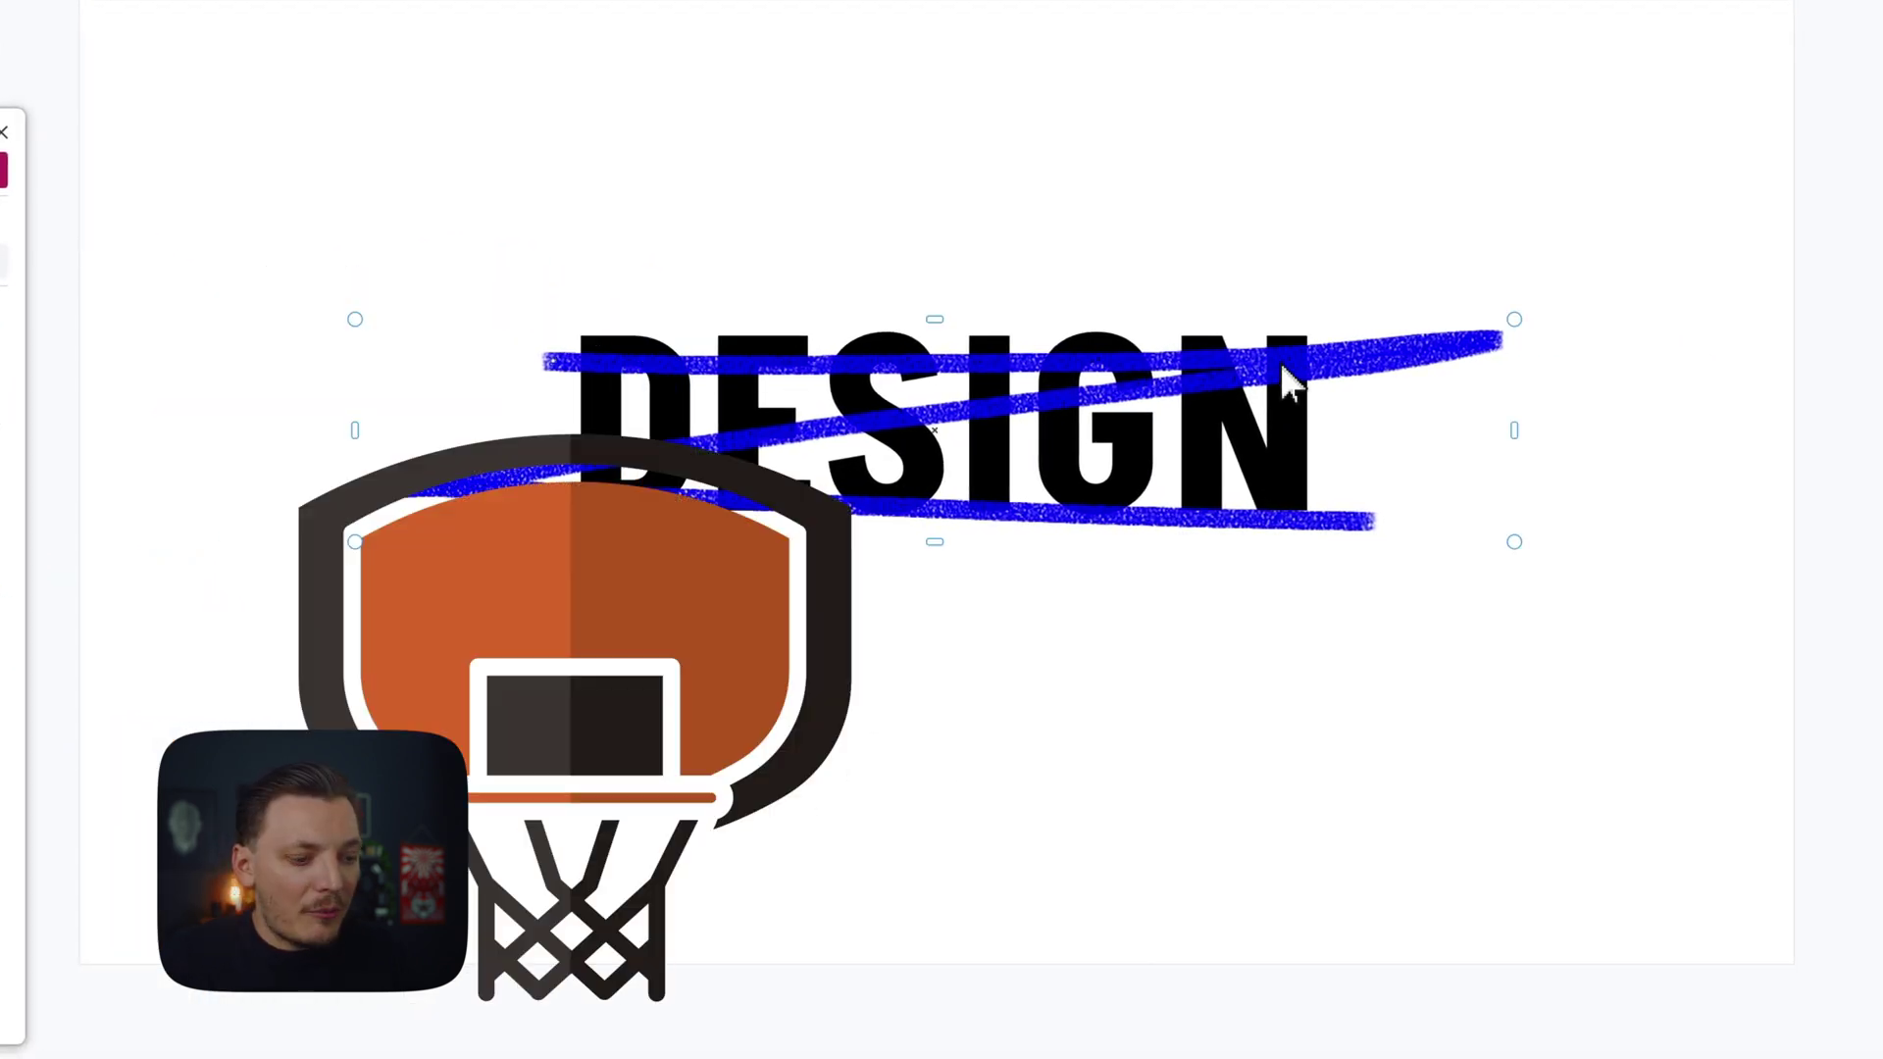
key("Delete")
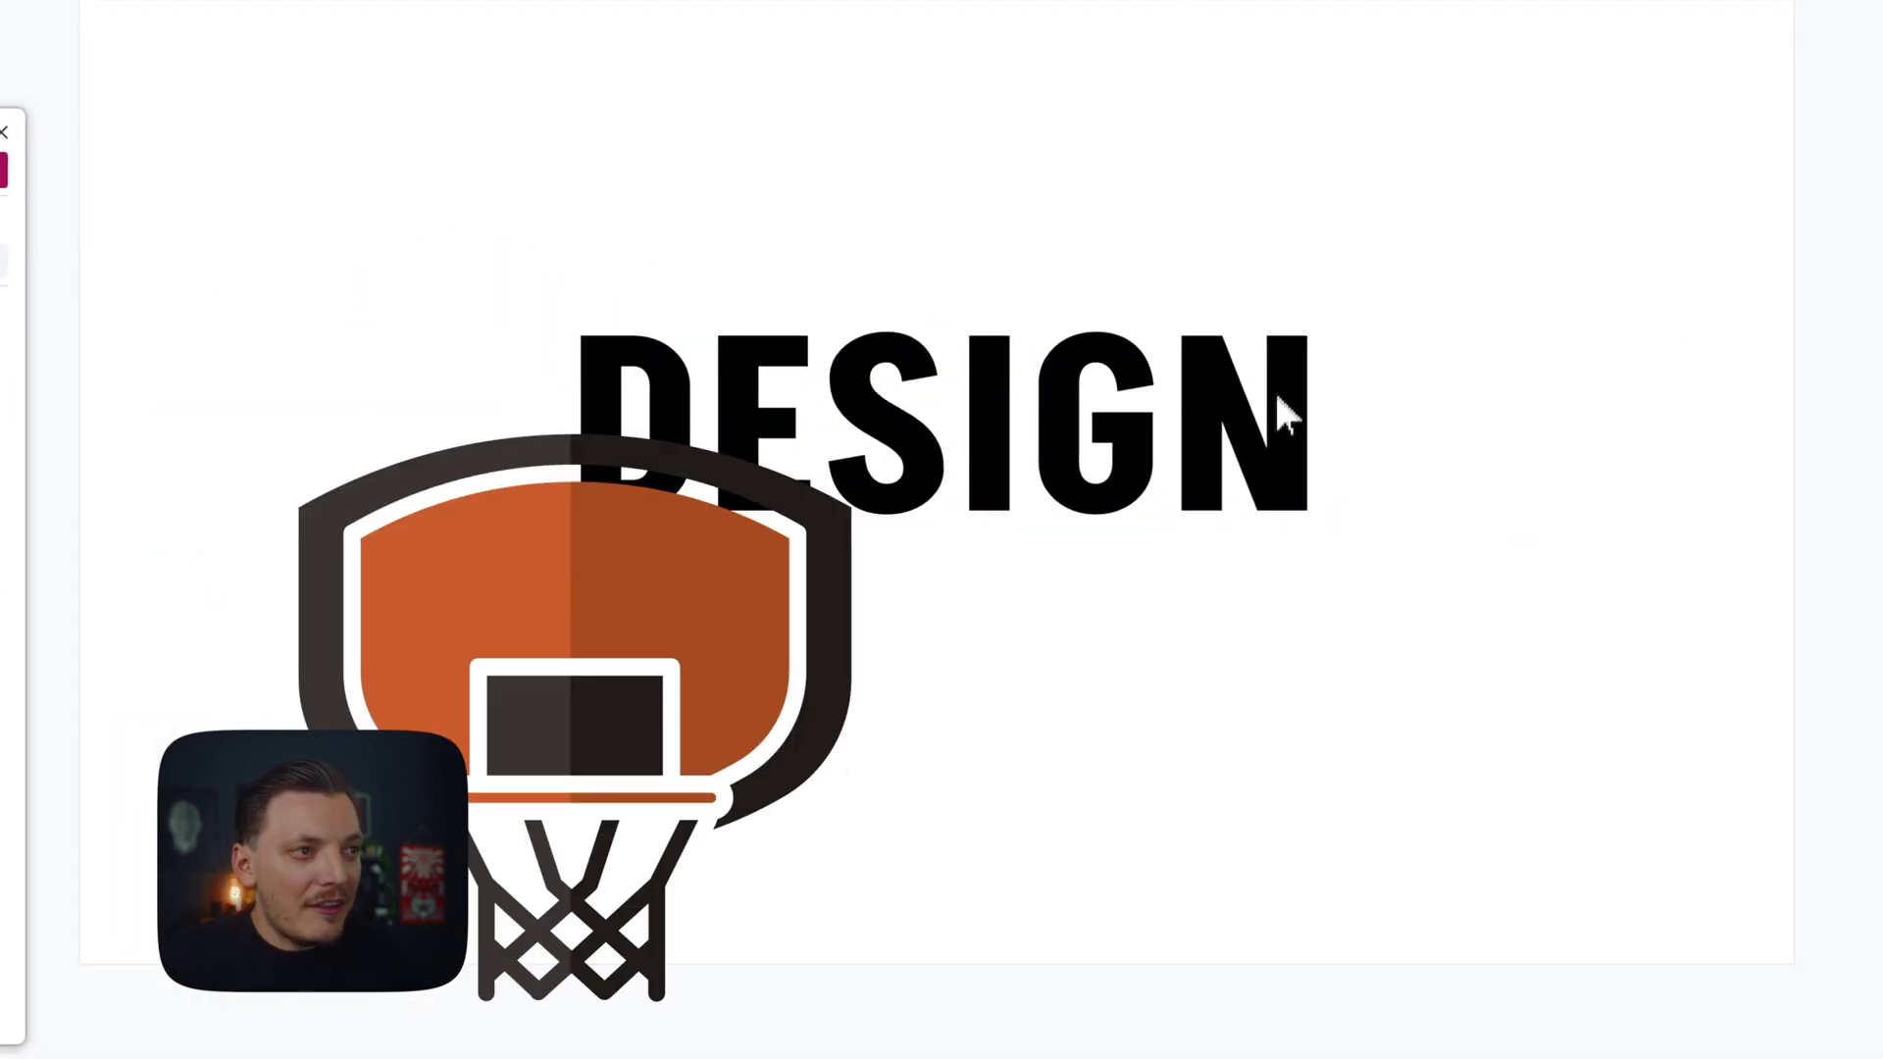
key("Delete")
key("ctrl+v")
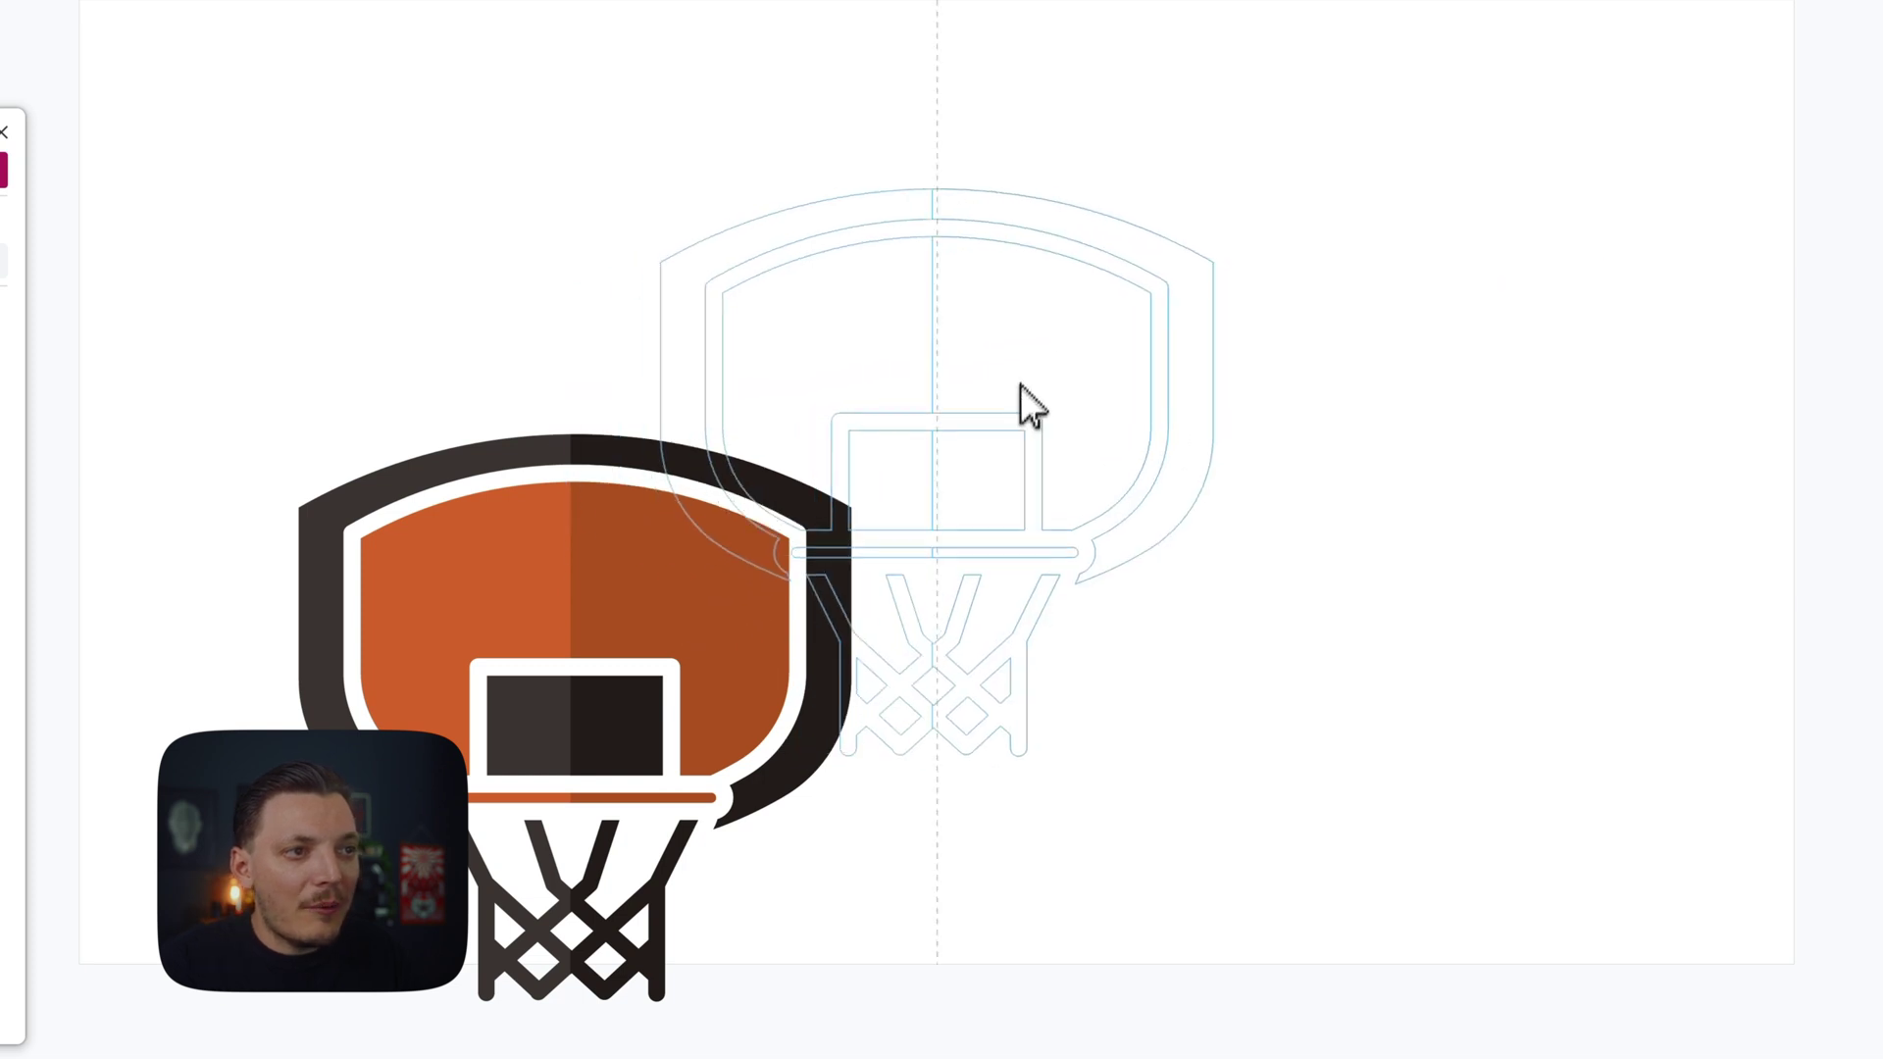
left_click_drag(1027, 422, 1026, 423)
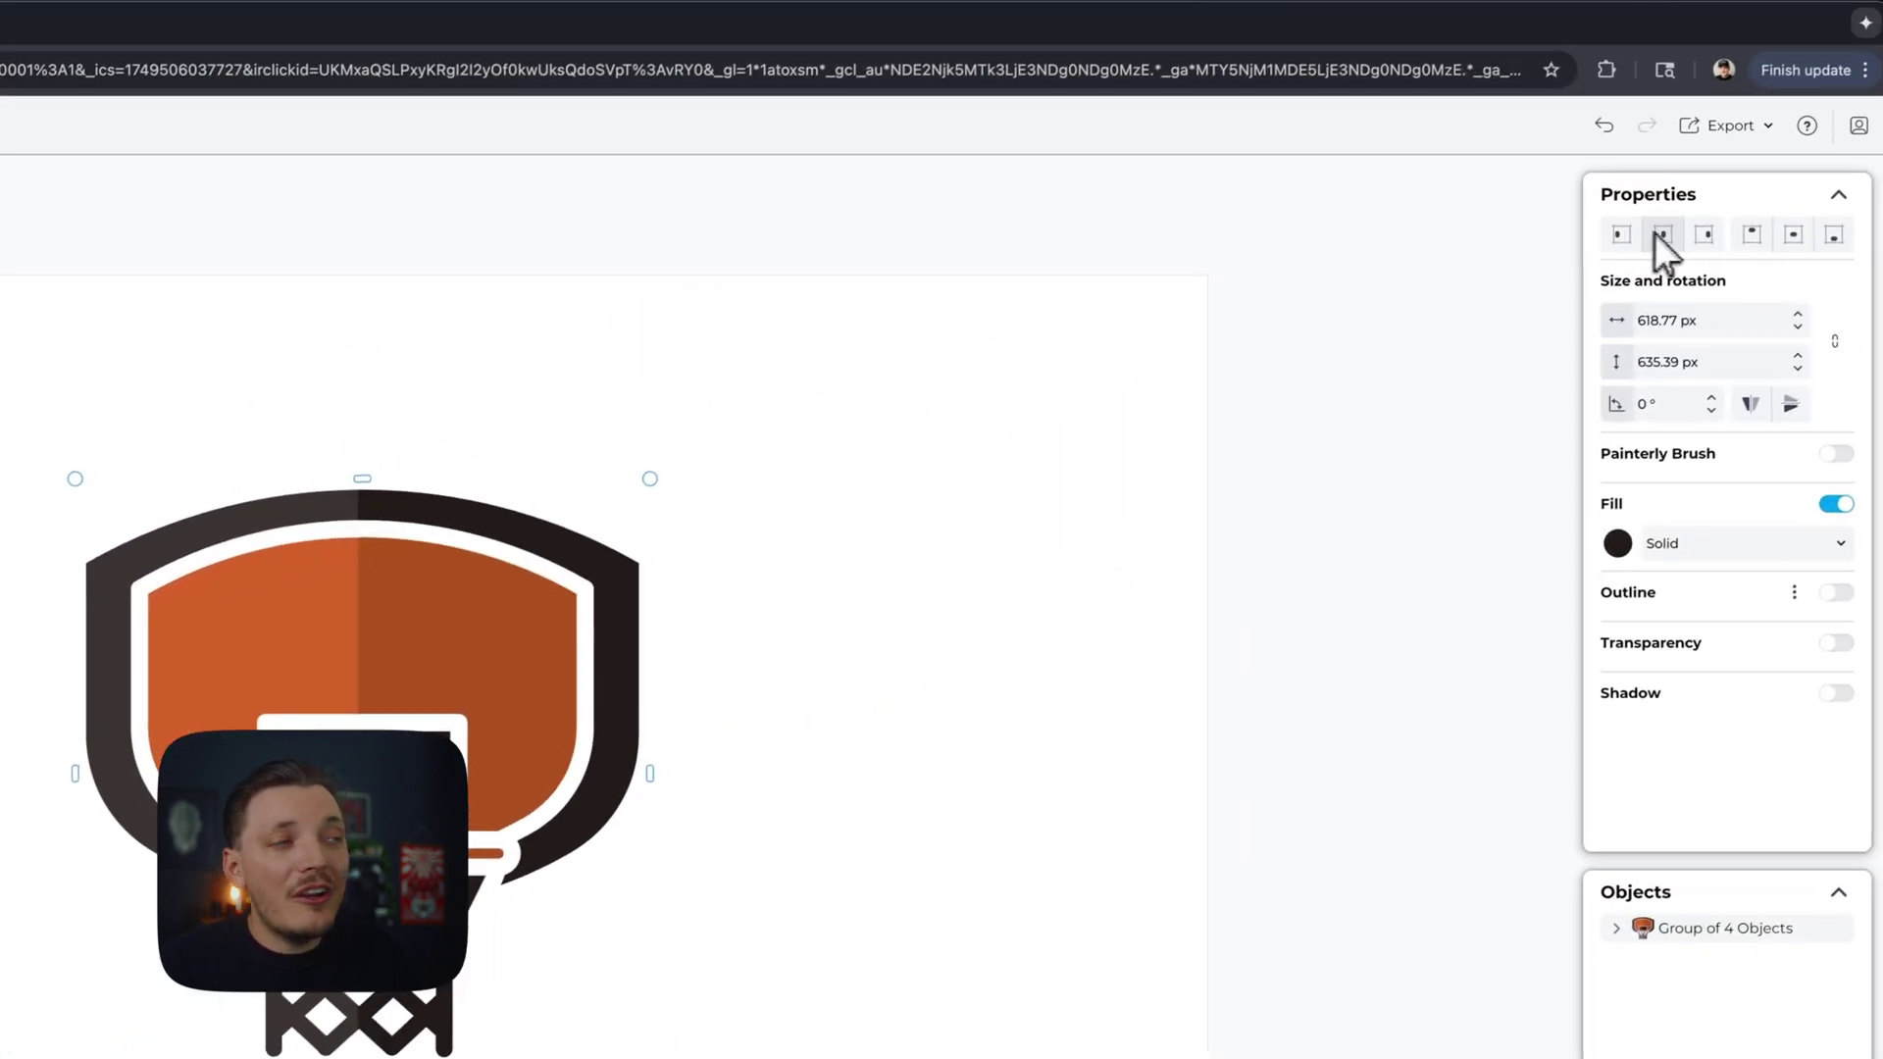
left_click(1665, 243)
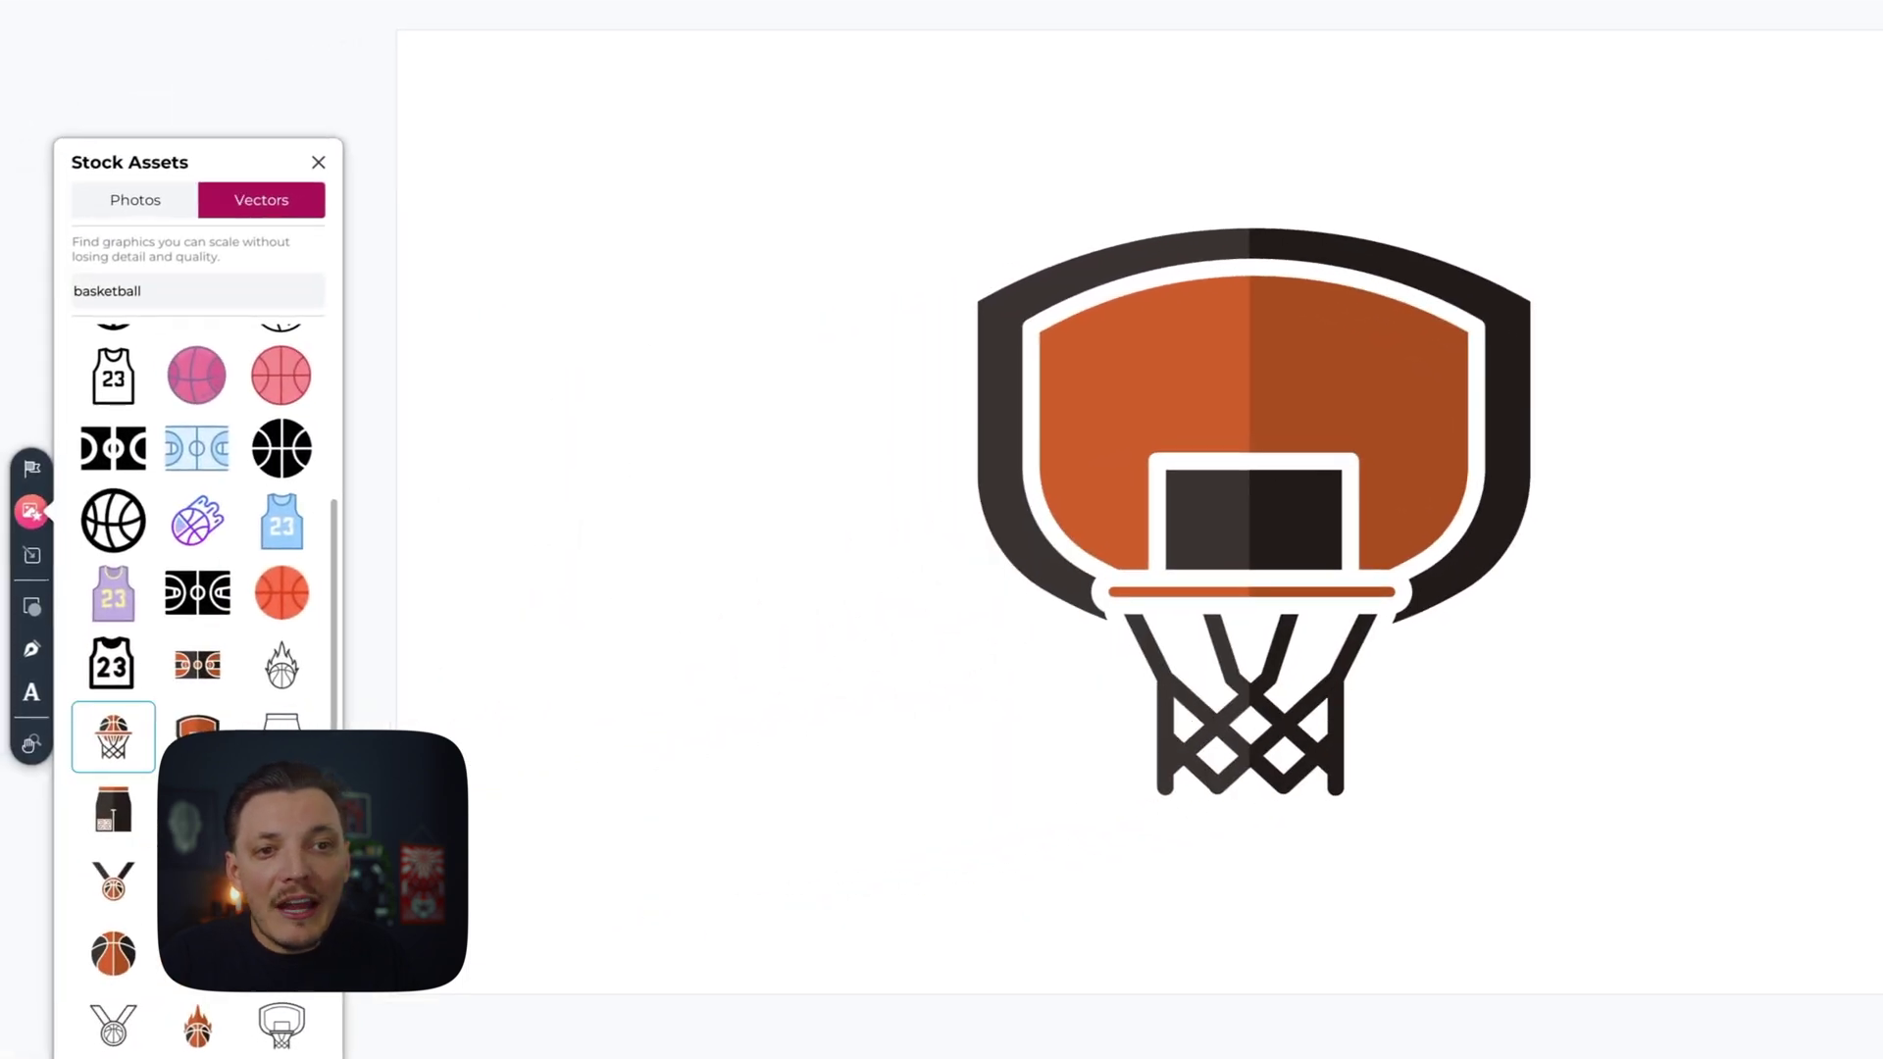
Step: Type BASKETBALL in a new text box above the hoop and increase its font size
left_click(39, 692)
left_click(932, 166)
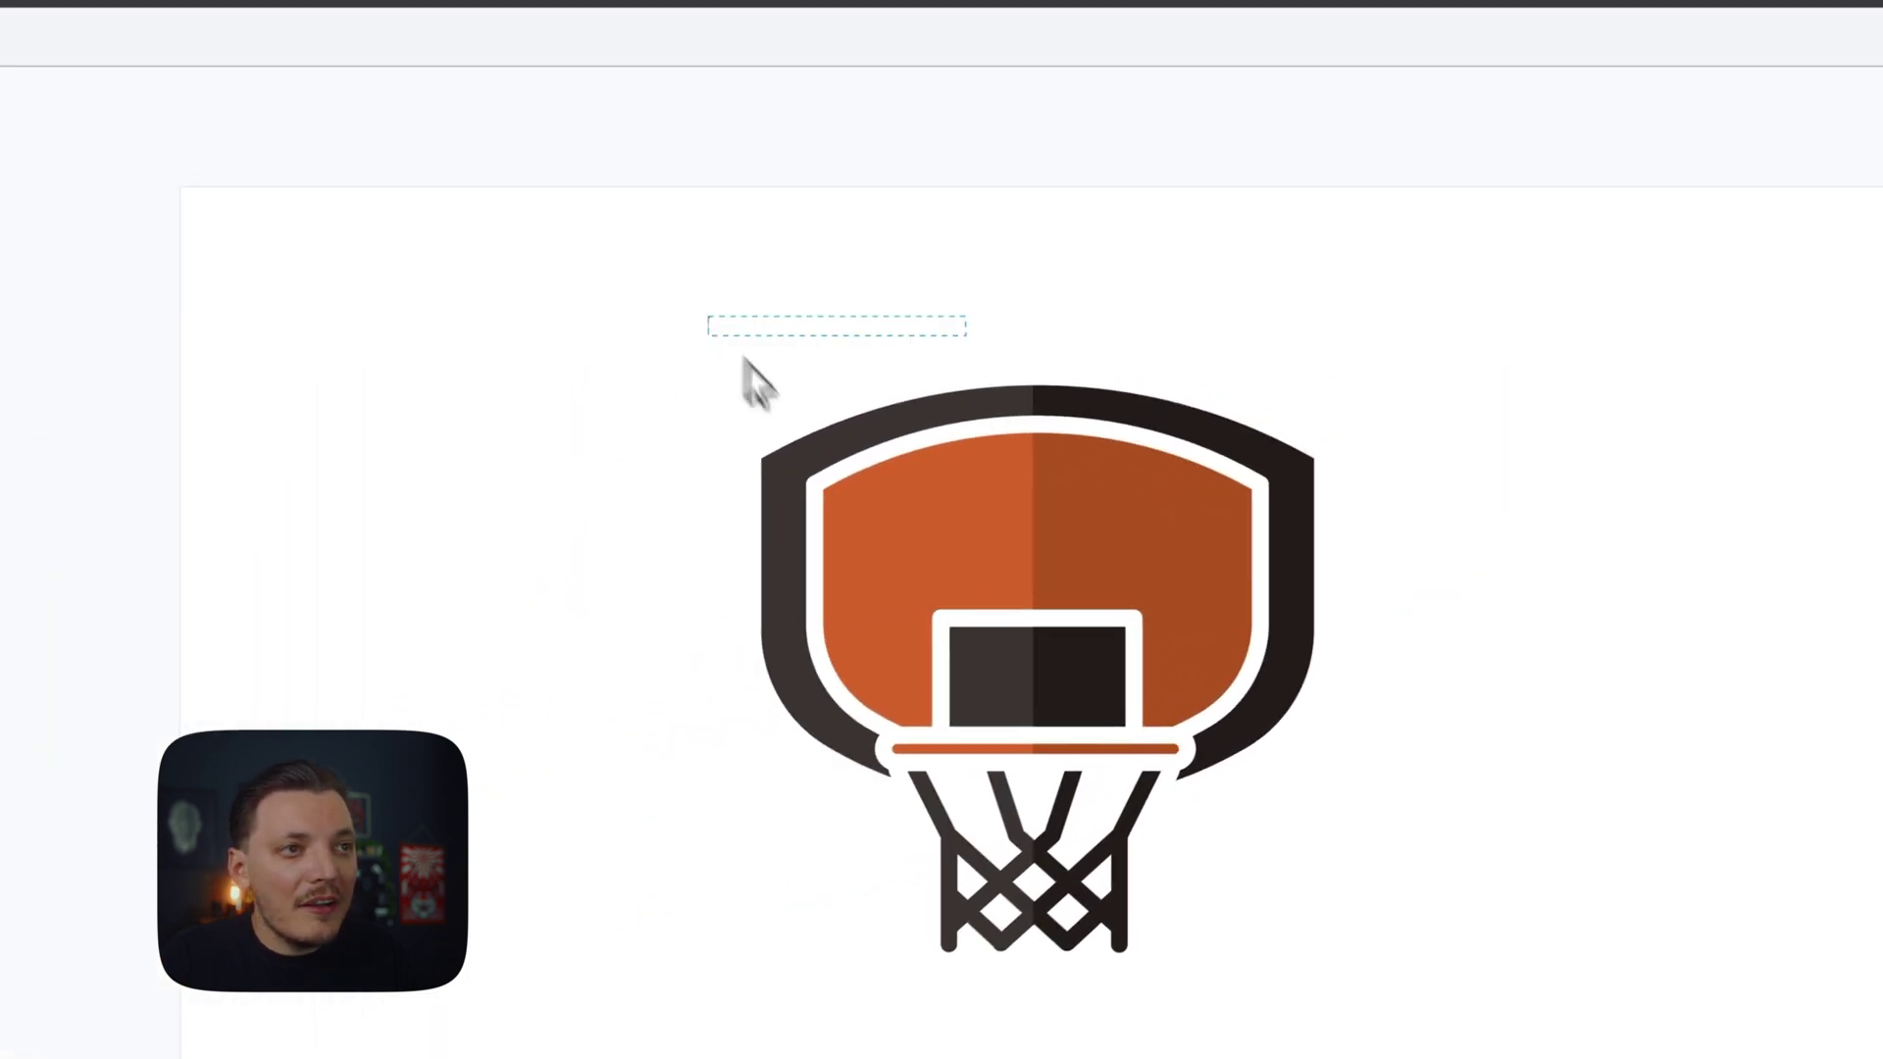
type("BAS")
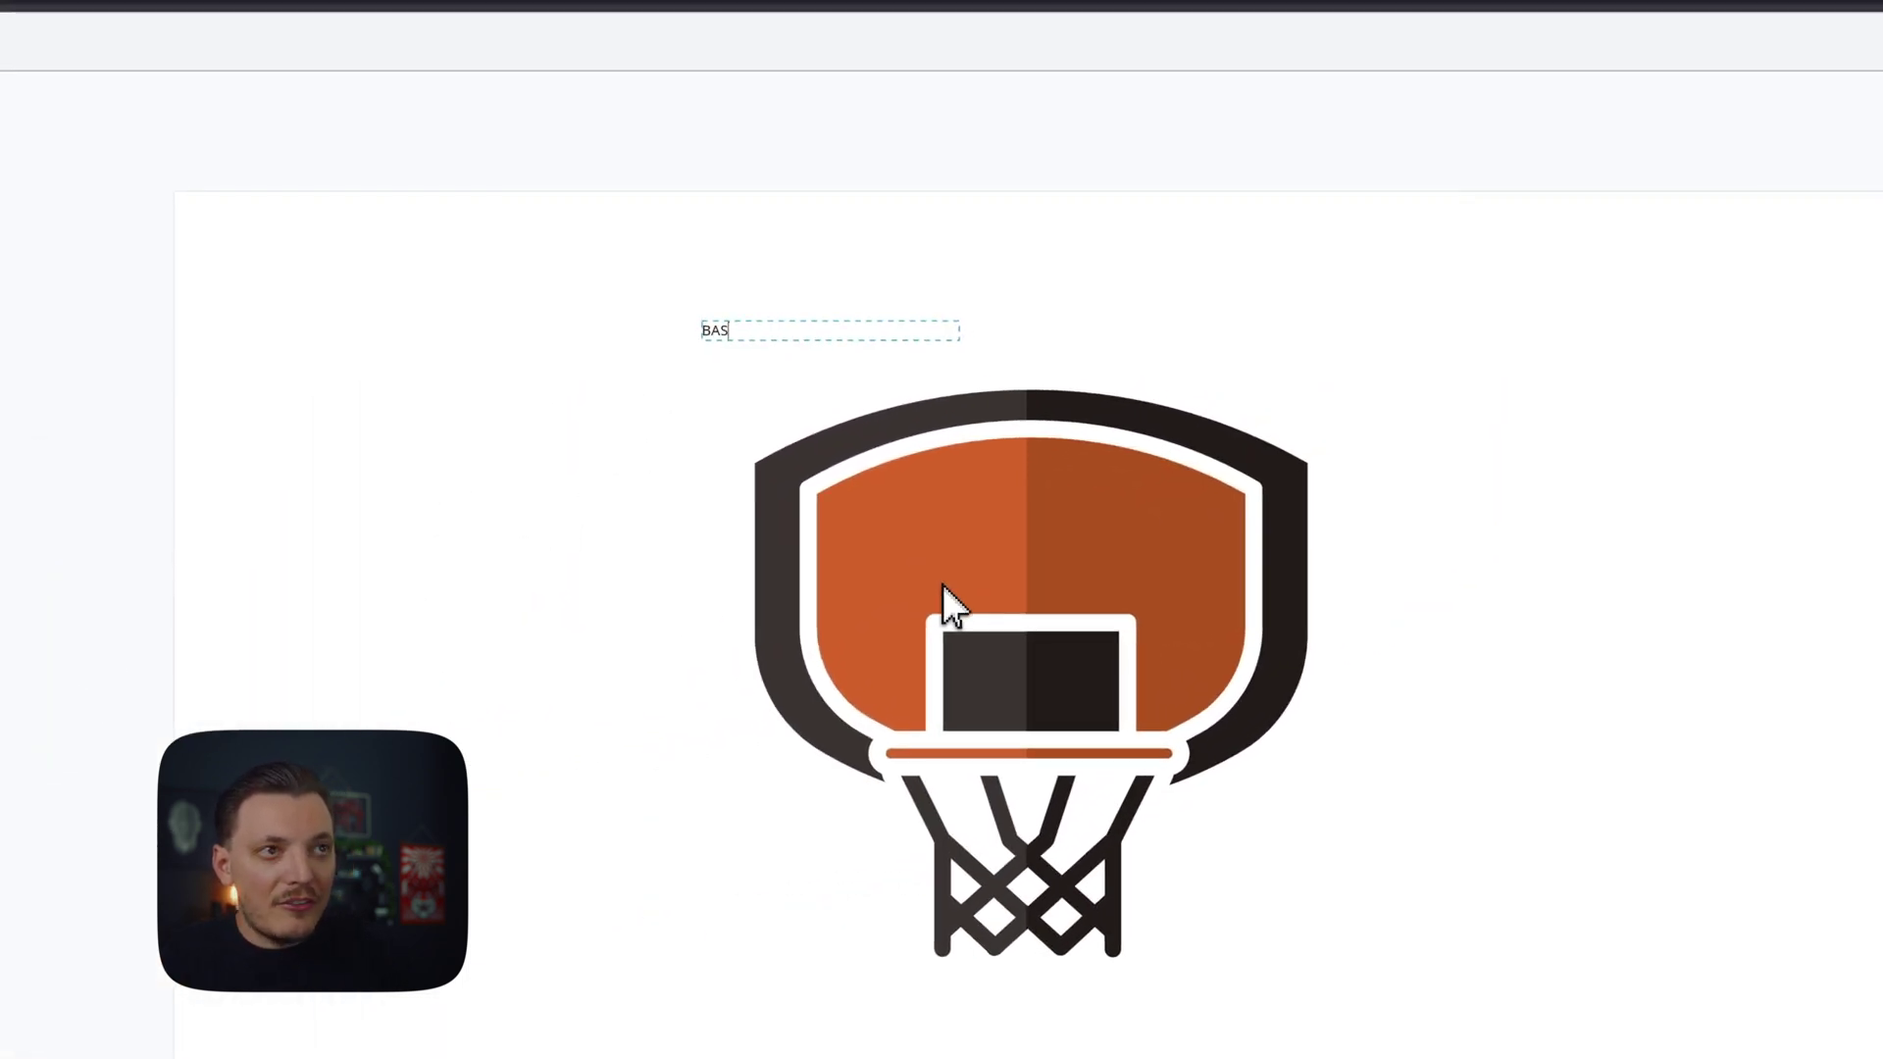
type("KETBALL")
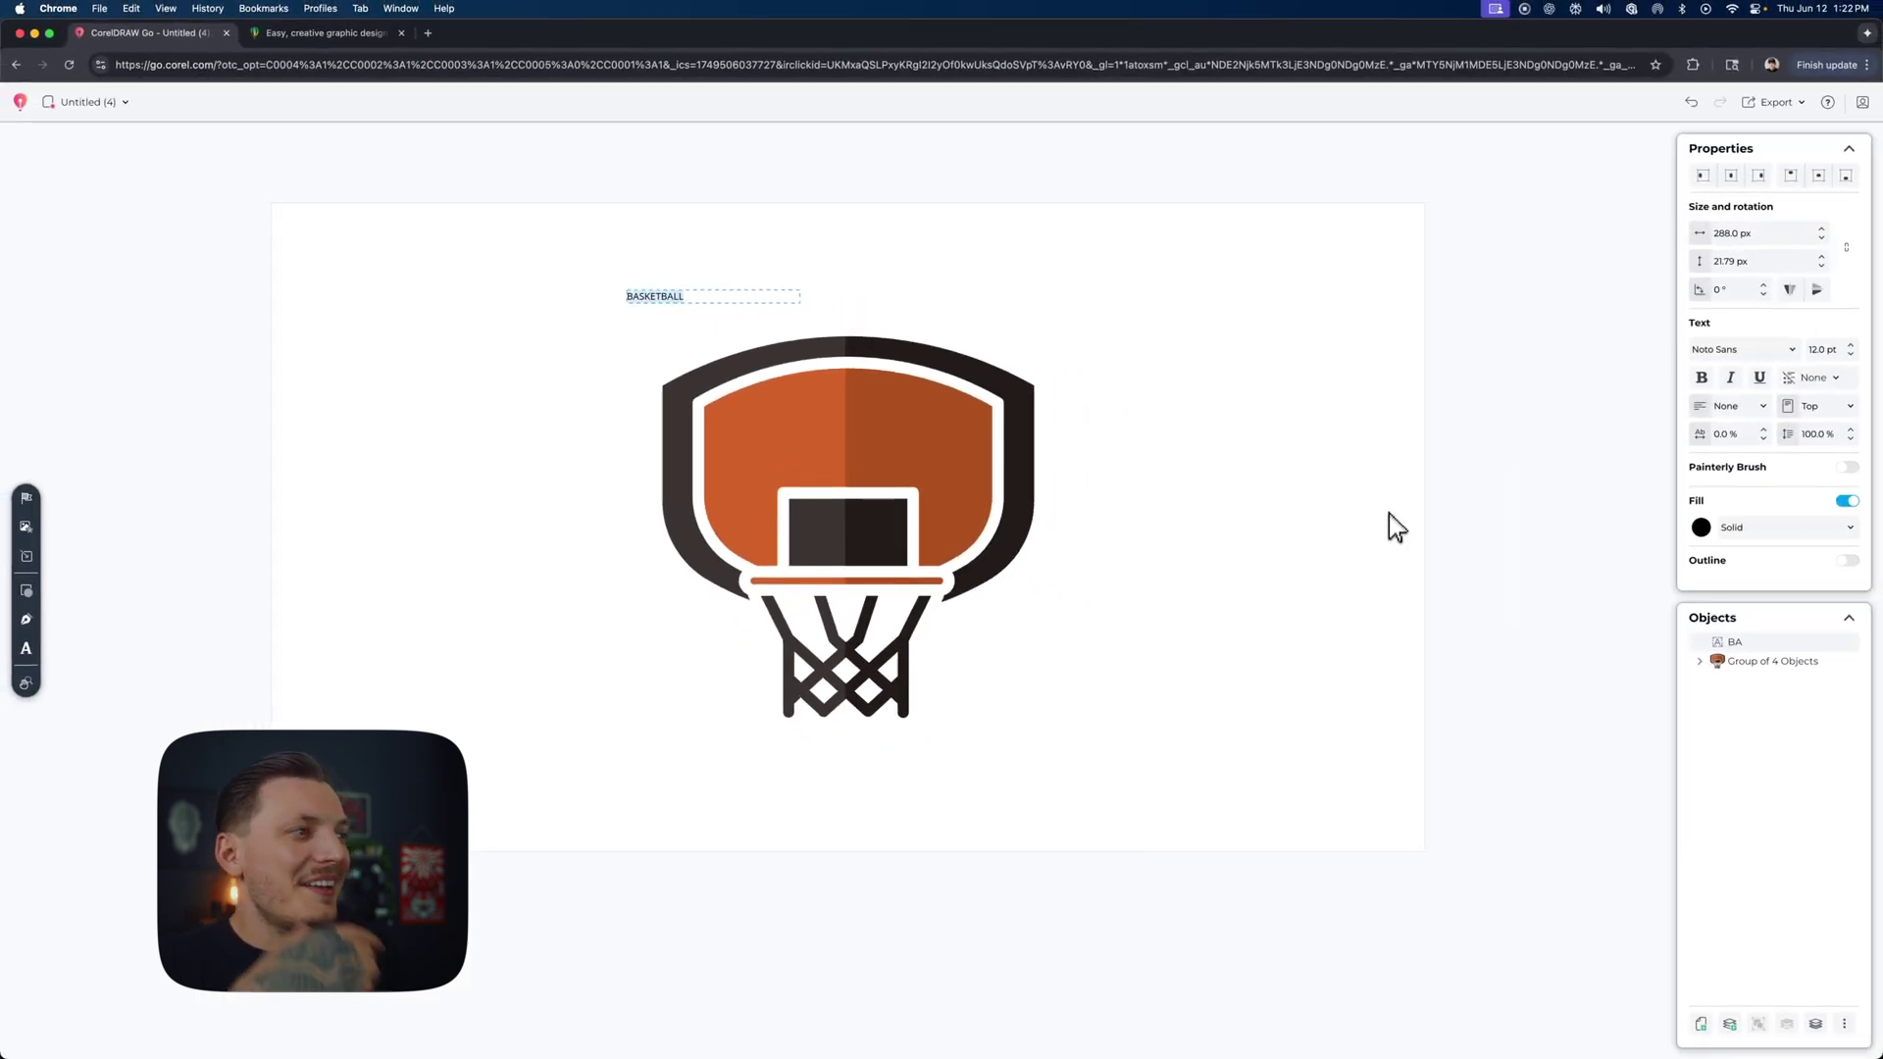
left_click(1850, 345)
left_click(1850, 344)
left_click(1851, 344)
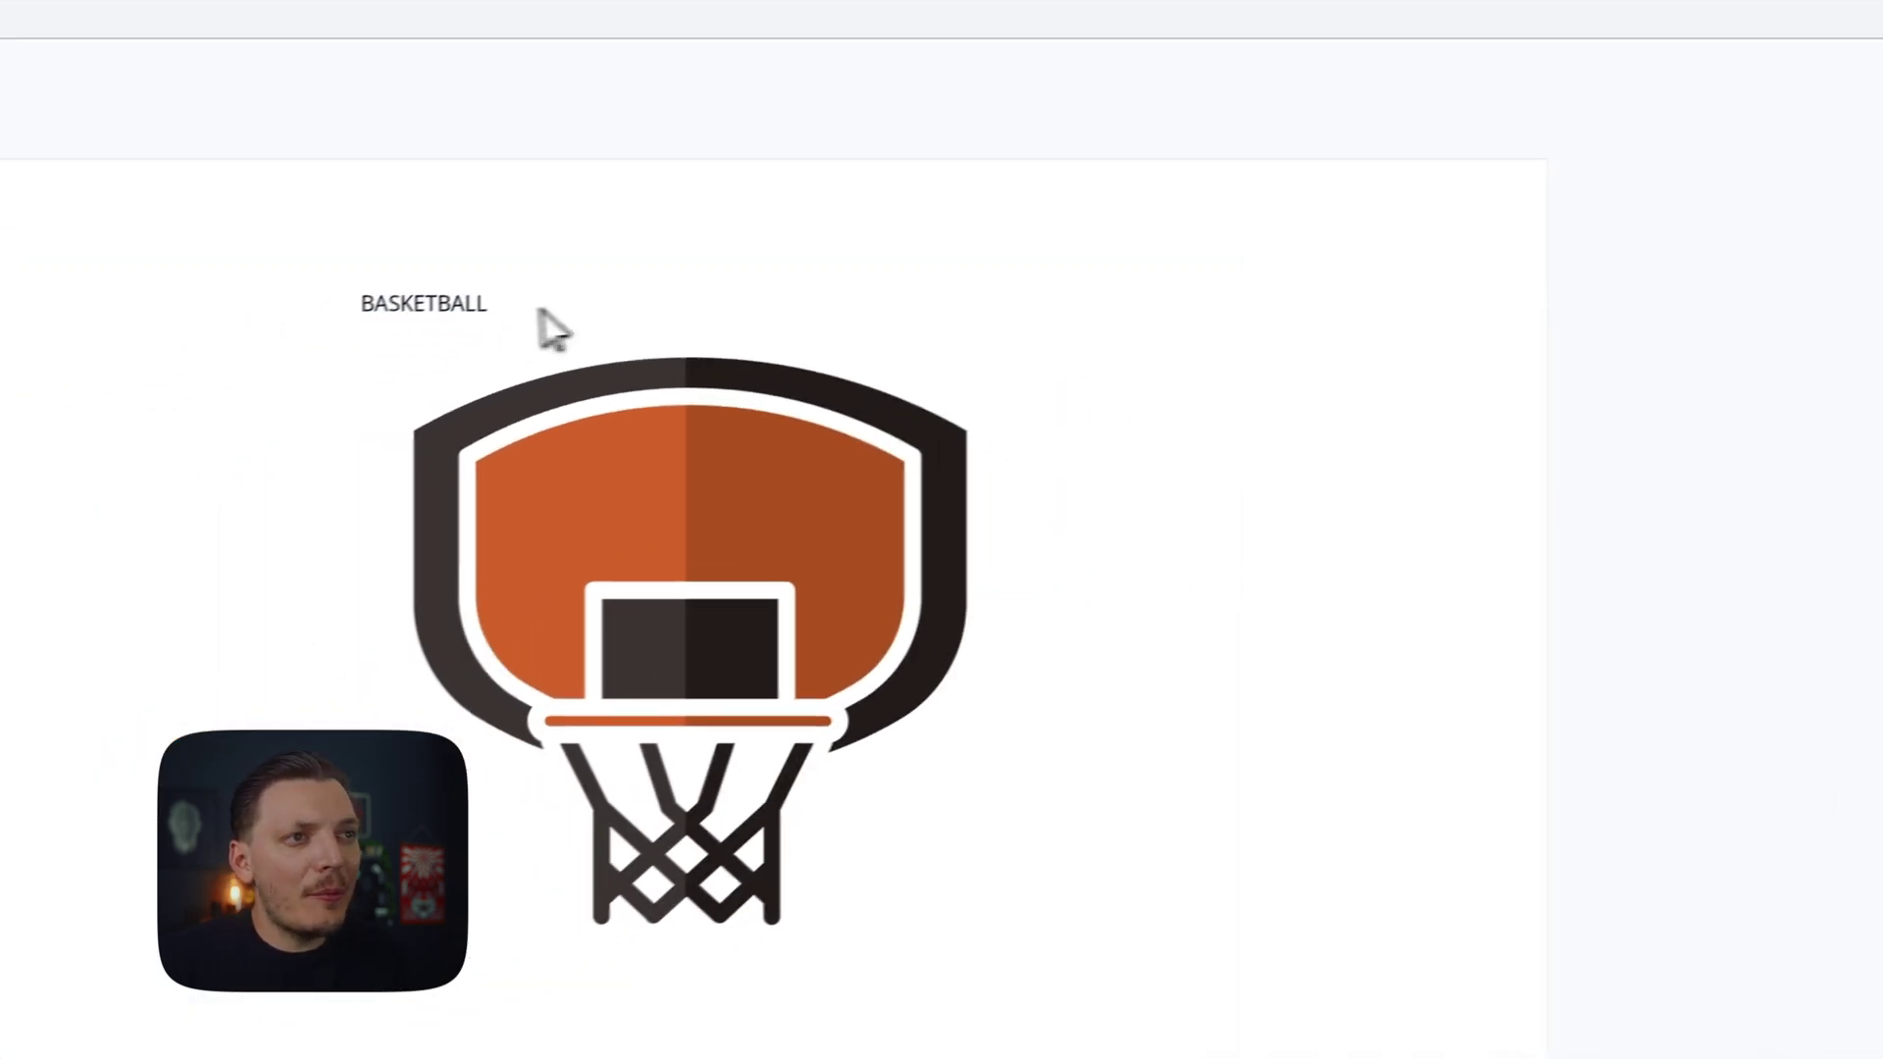
Step: Scale the BASKETBALL text up, narrow its frame, and move it above the hoop
left_click(119, 400)
left_click_drag(649, 322, 1381, 696)
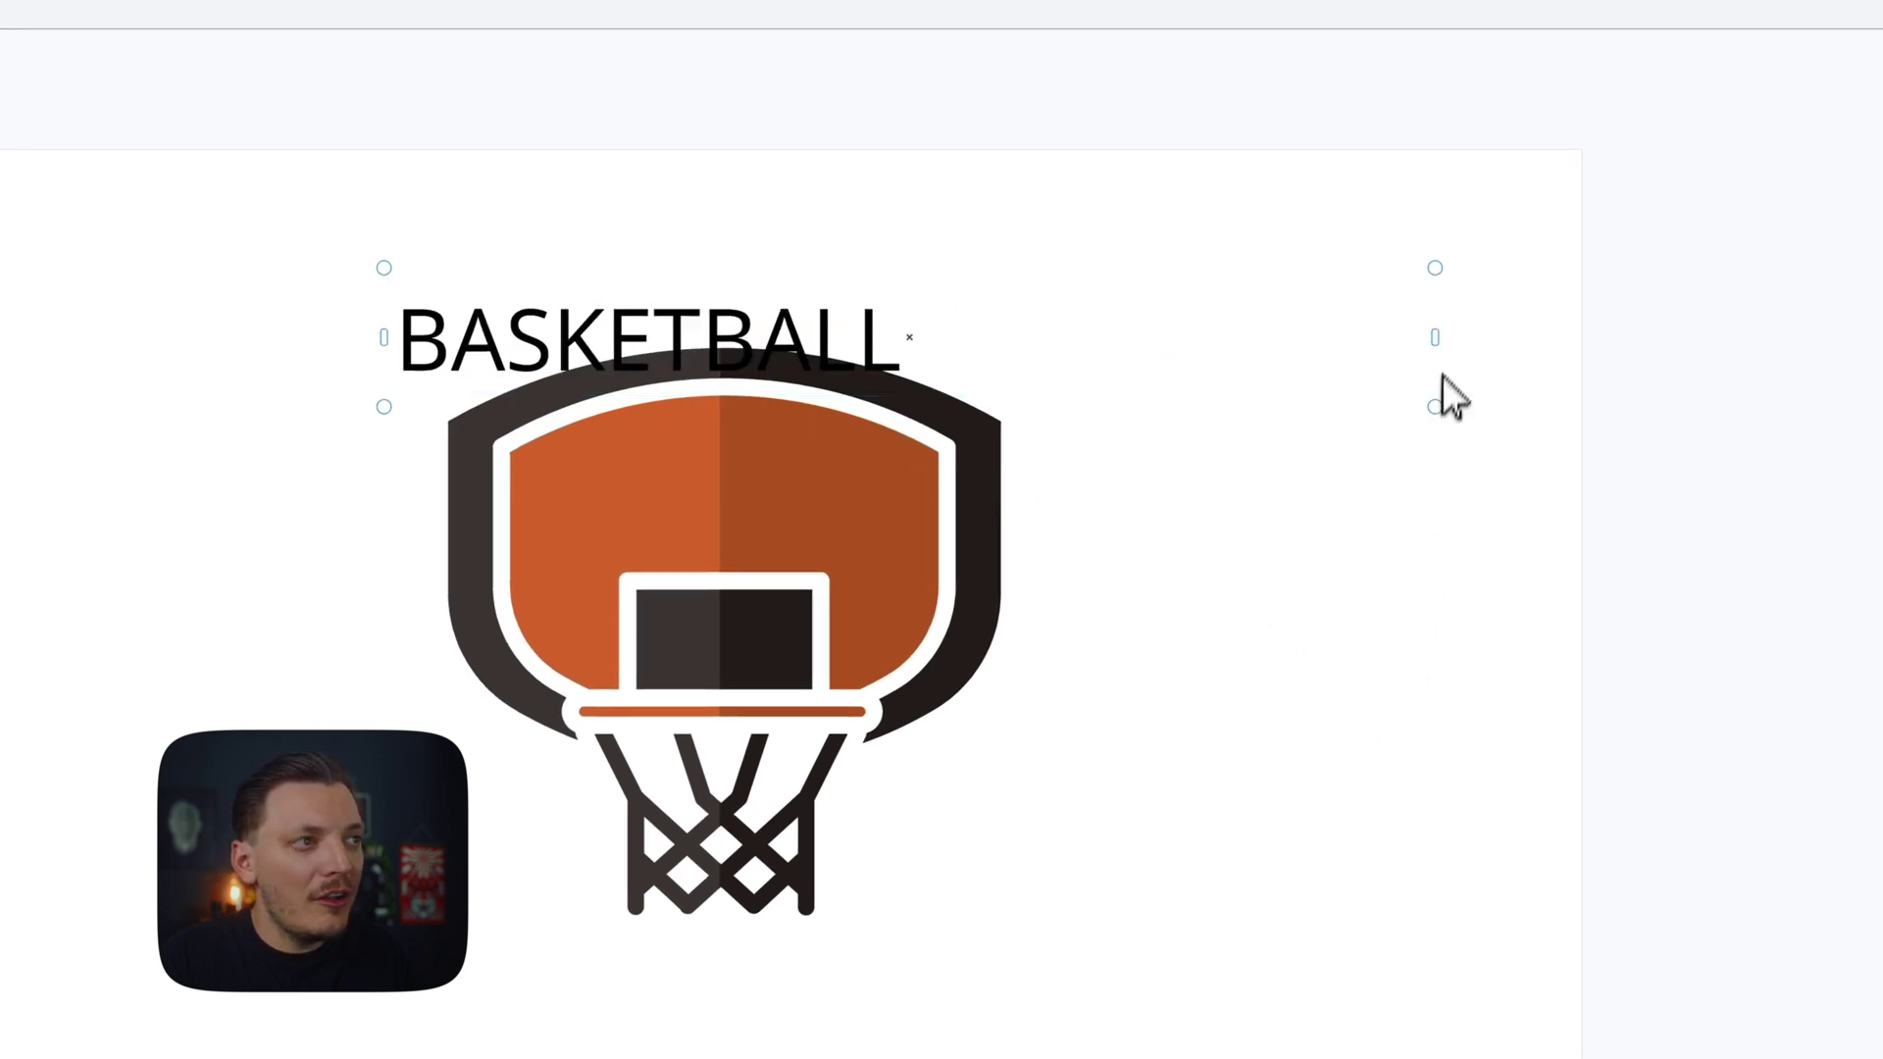
left_click_drag(1436, 338, 932, 344)
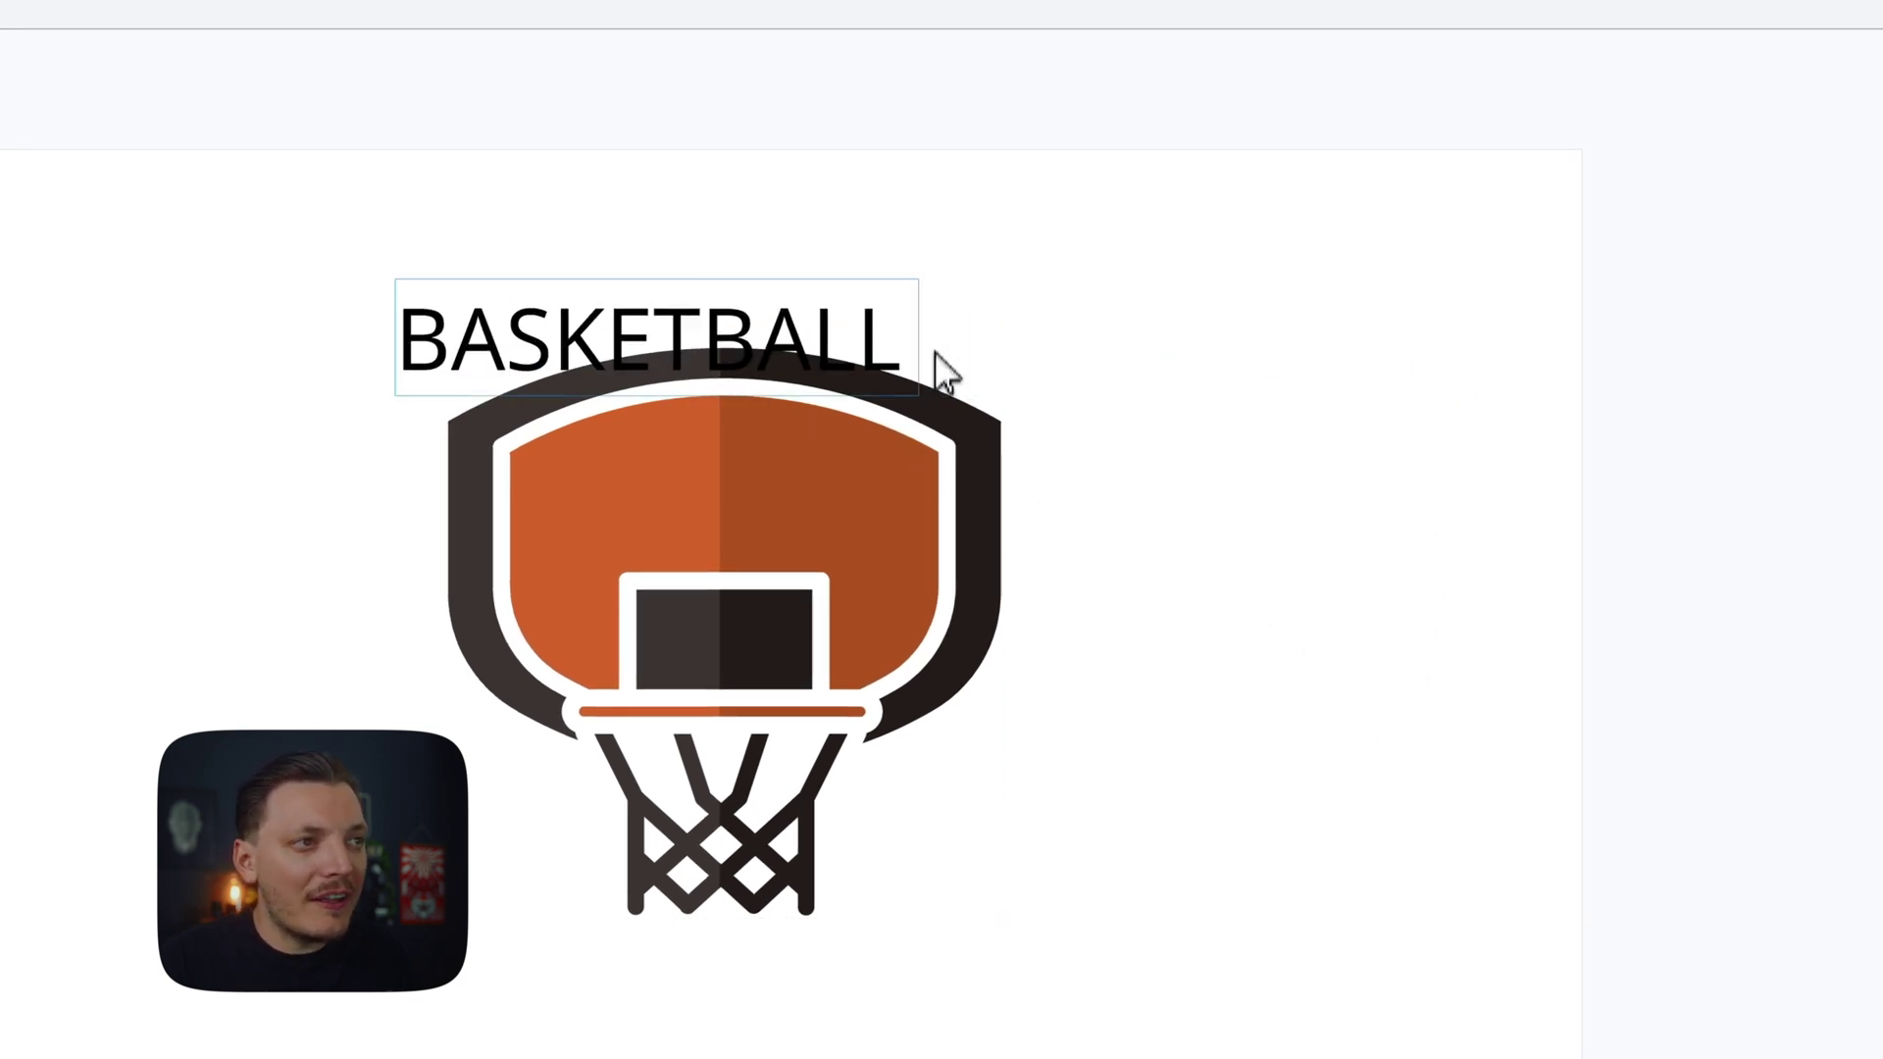
left_click_drag(675, 358, 743, 303)
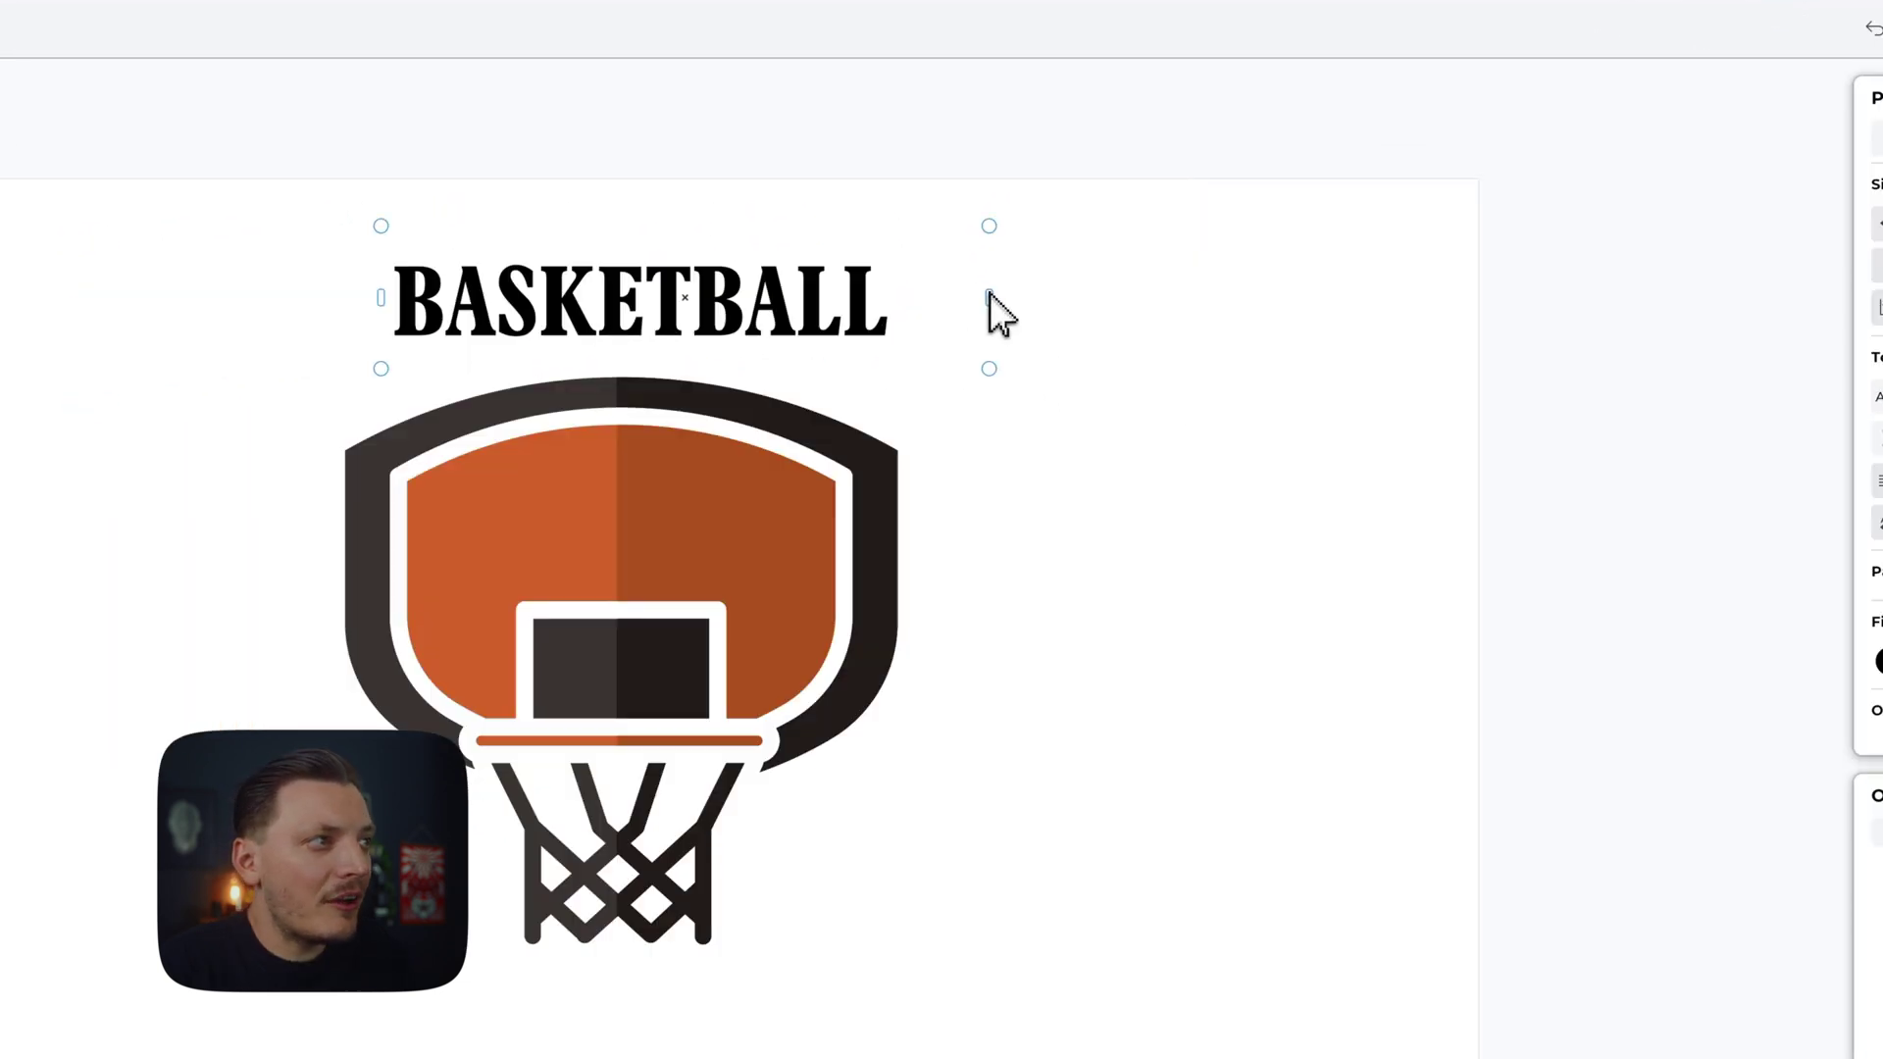
Step: Centre-align the BASKETBALL text and widen its box so it fits one line
left_click(1706, 493)
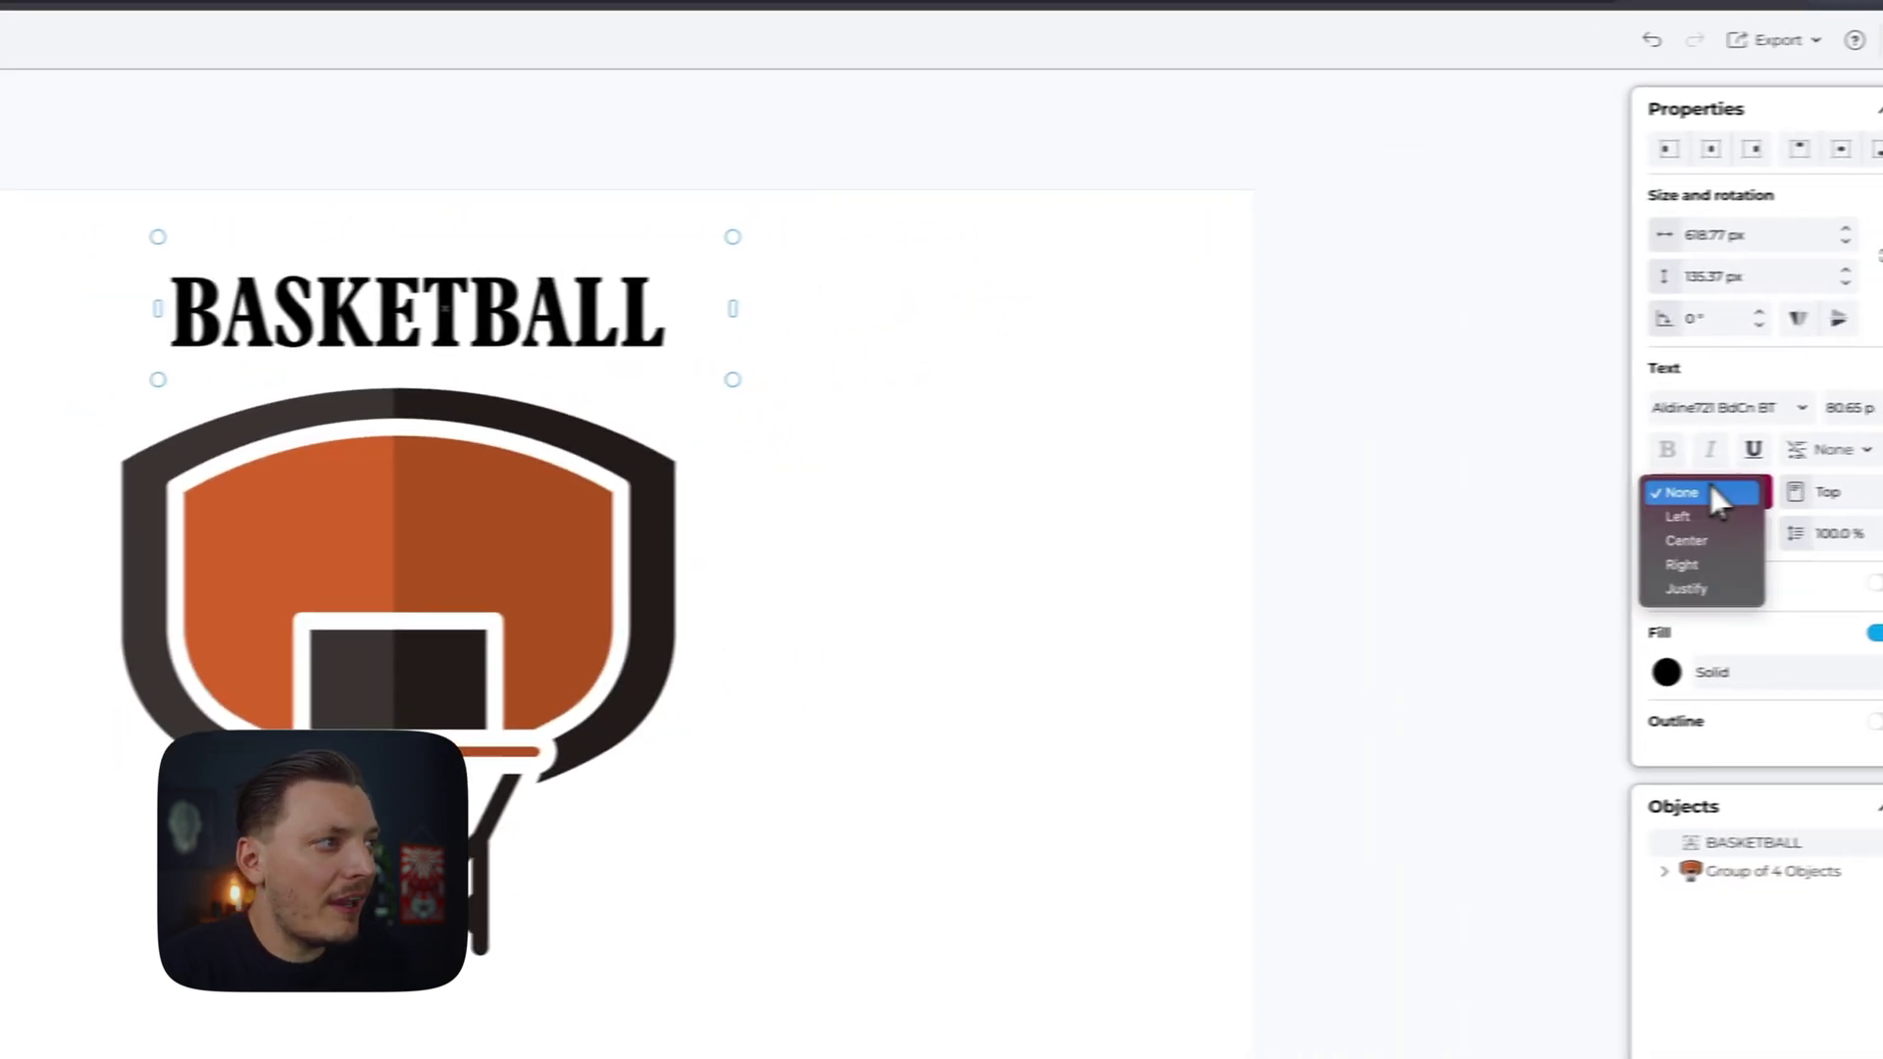
left_click(1644, 538)
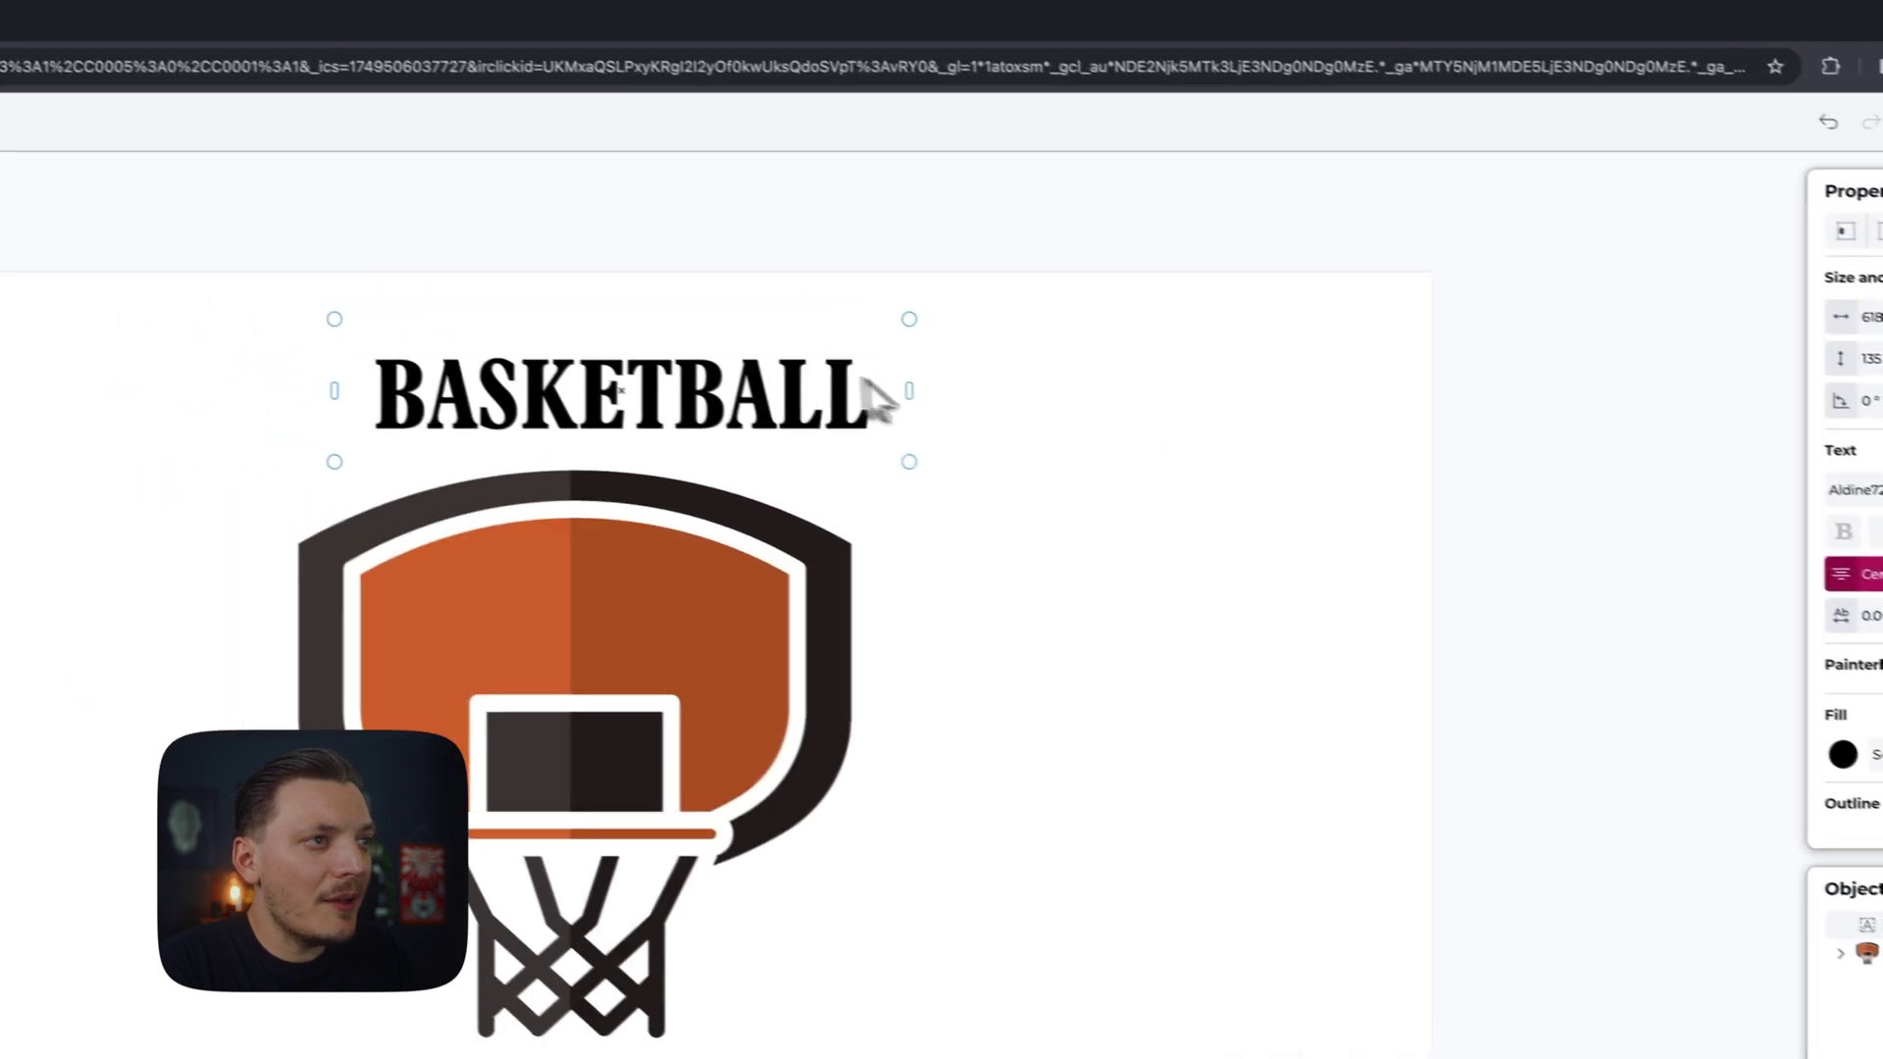
left_click_drag(727, 419, 621, 420)
left_click_drag(834, 466, 862, 471)
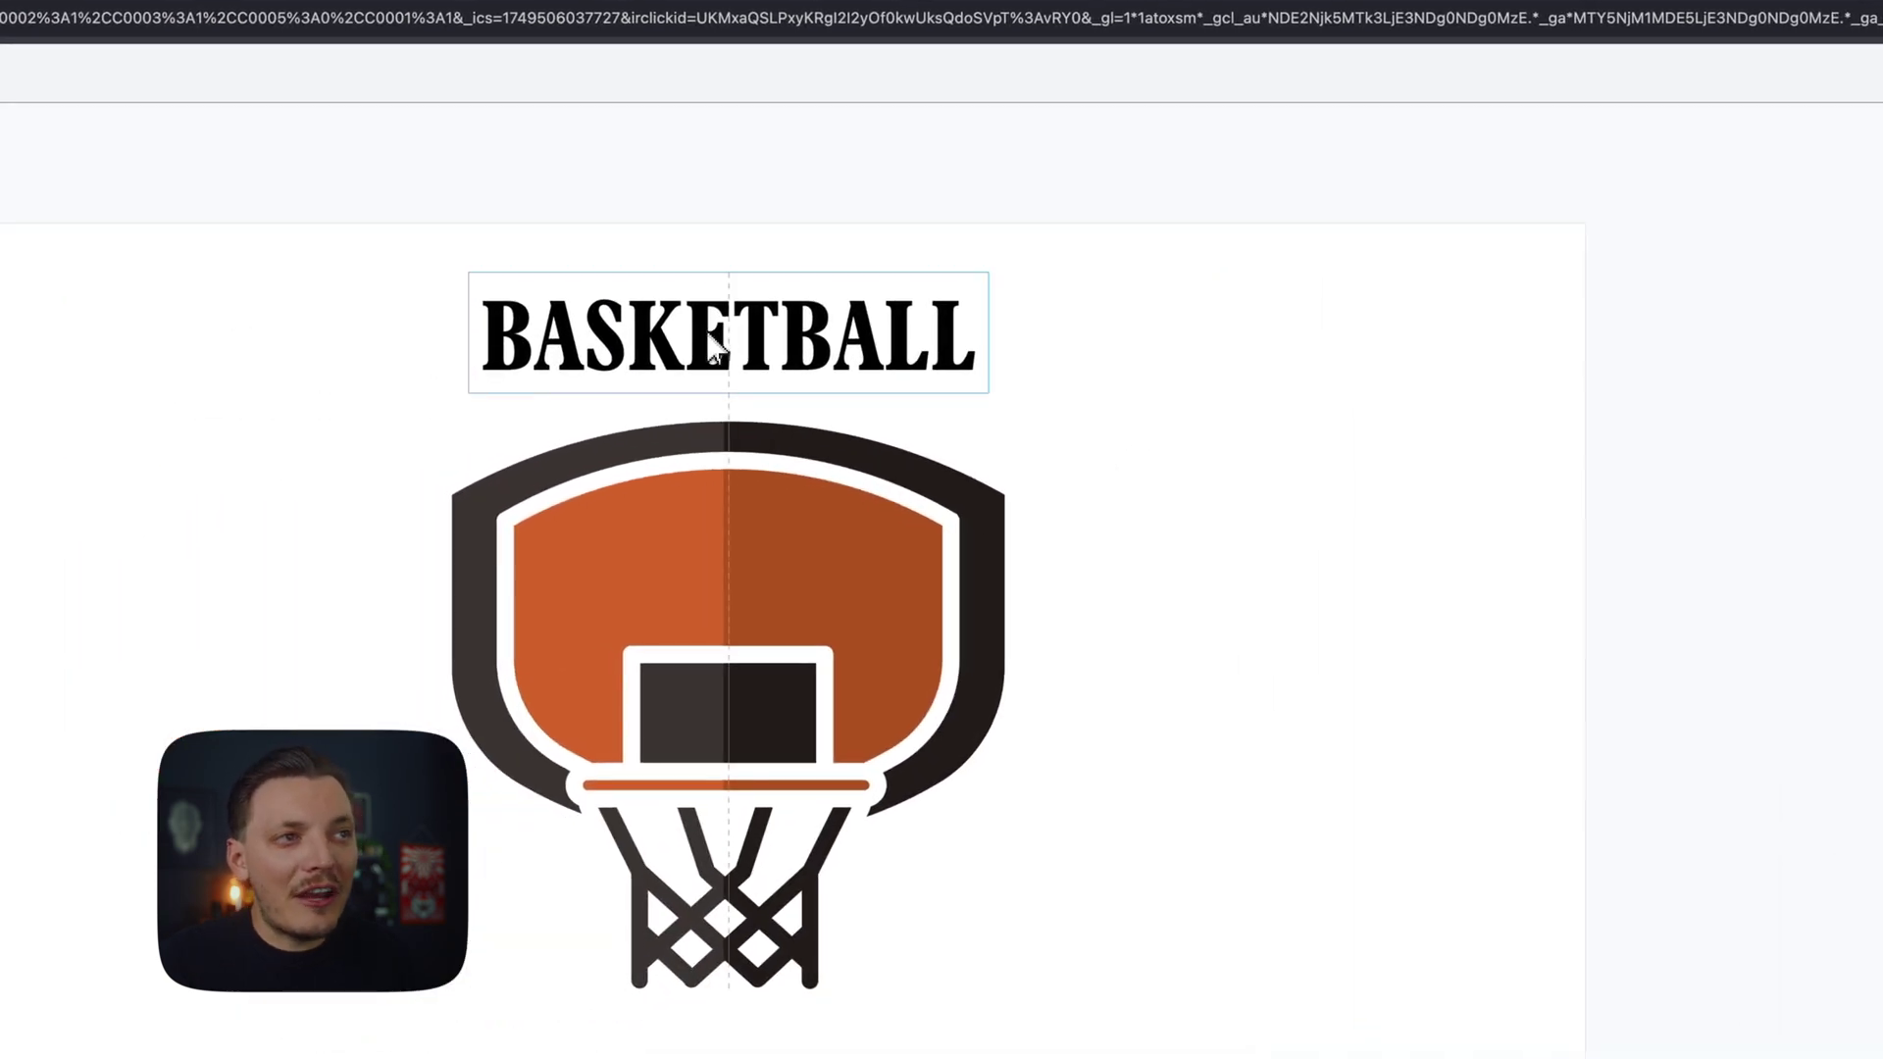
Step: Duplicate the BASKETBALL text and change the copy to read CLUB 1991
left_click(714, 338)
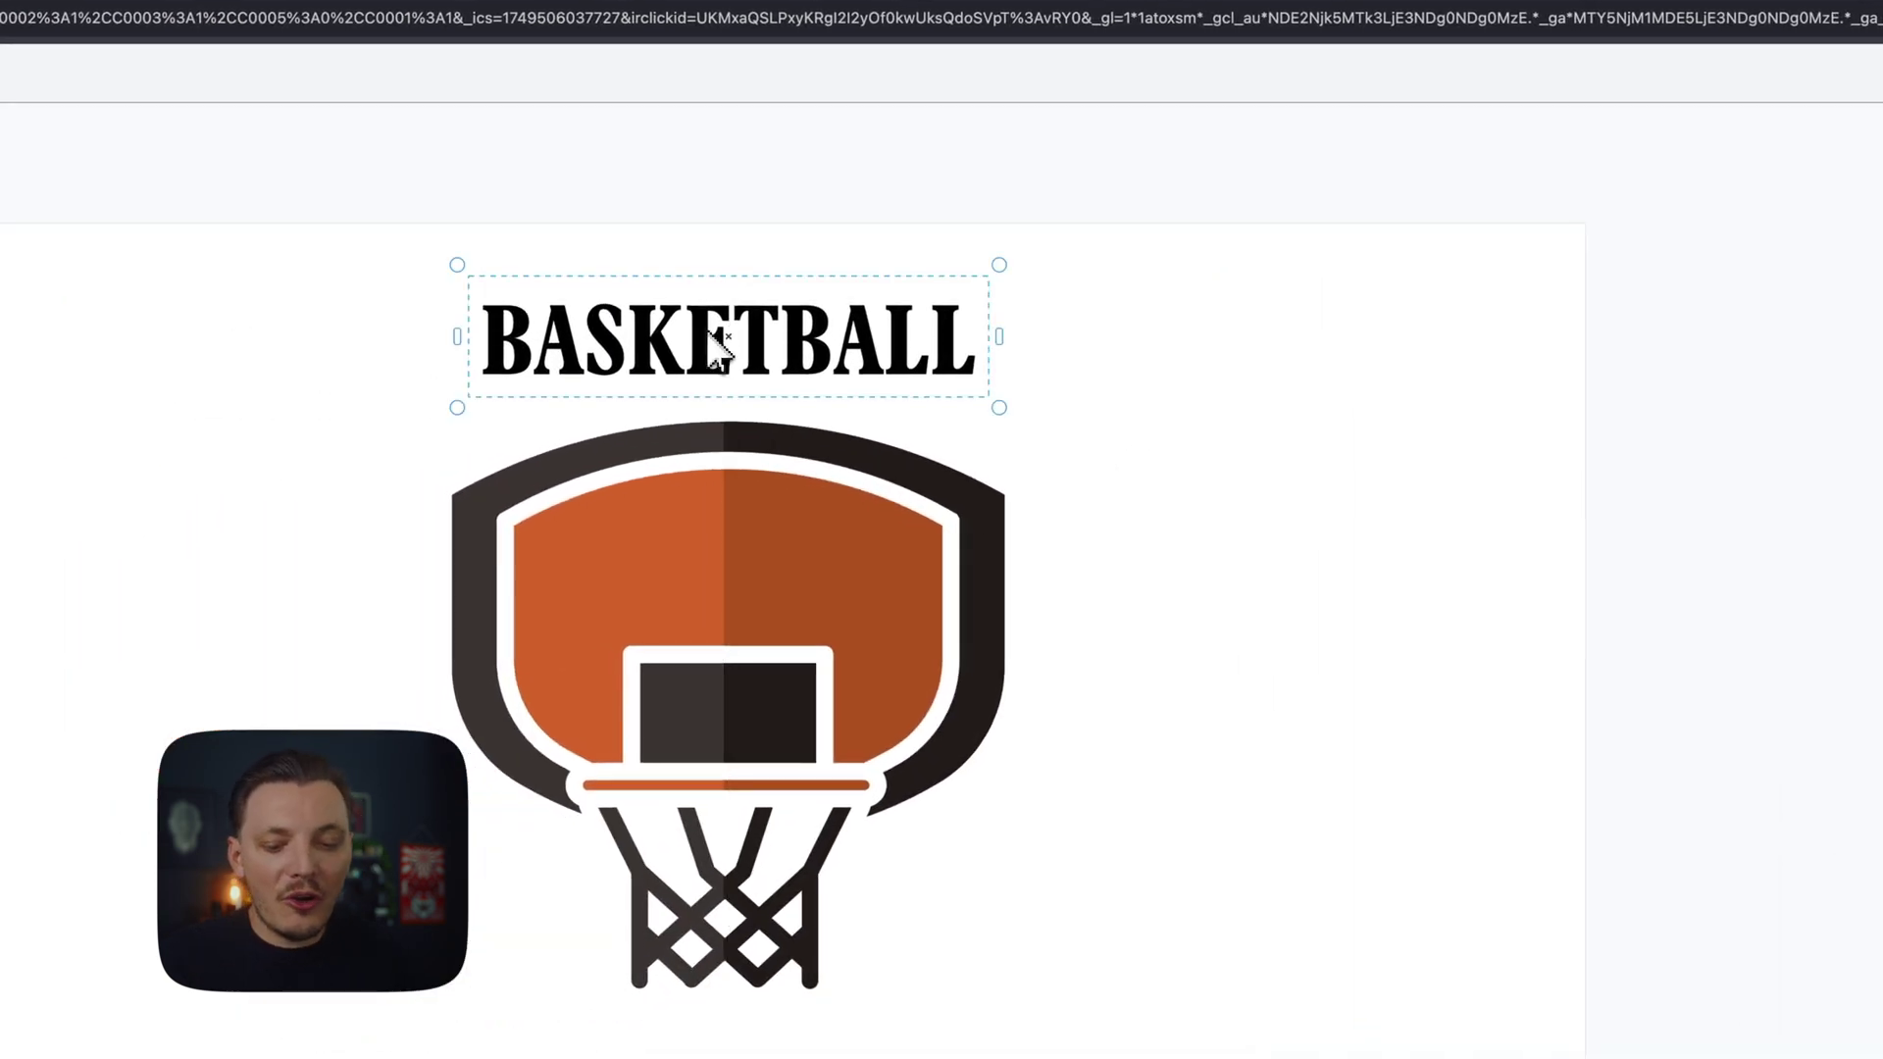
key("ctrl+d")
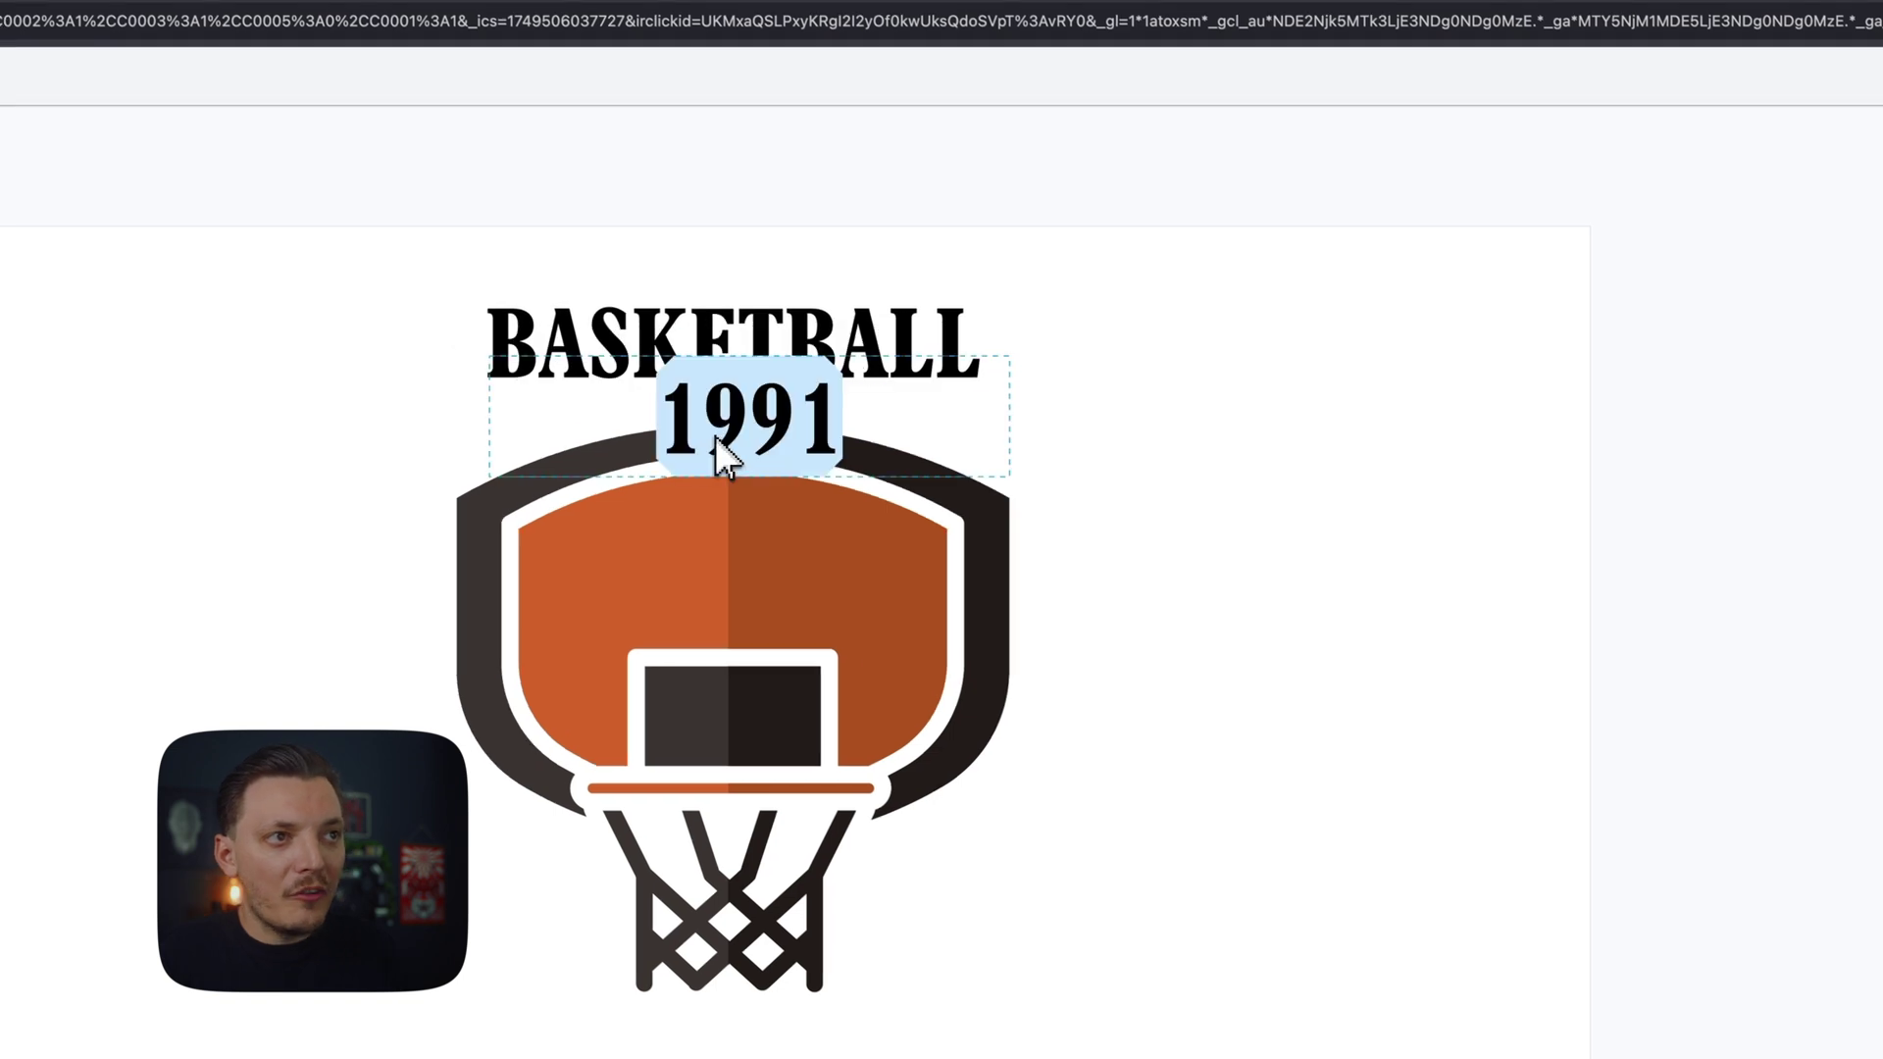
type("CL")
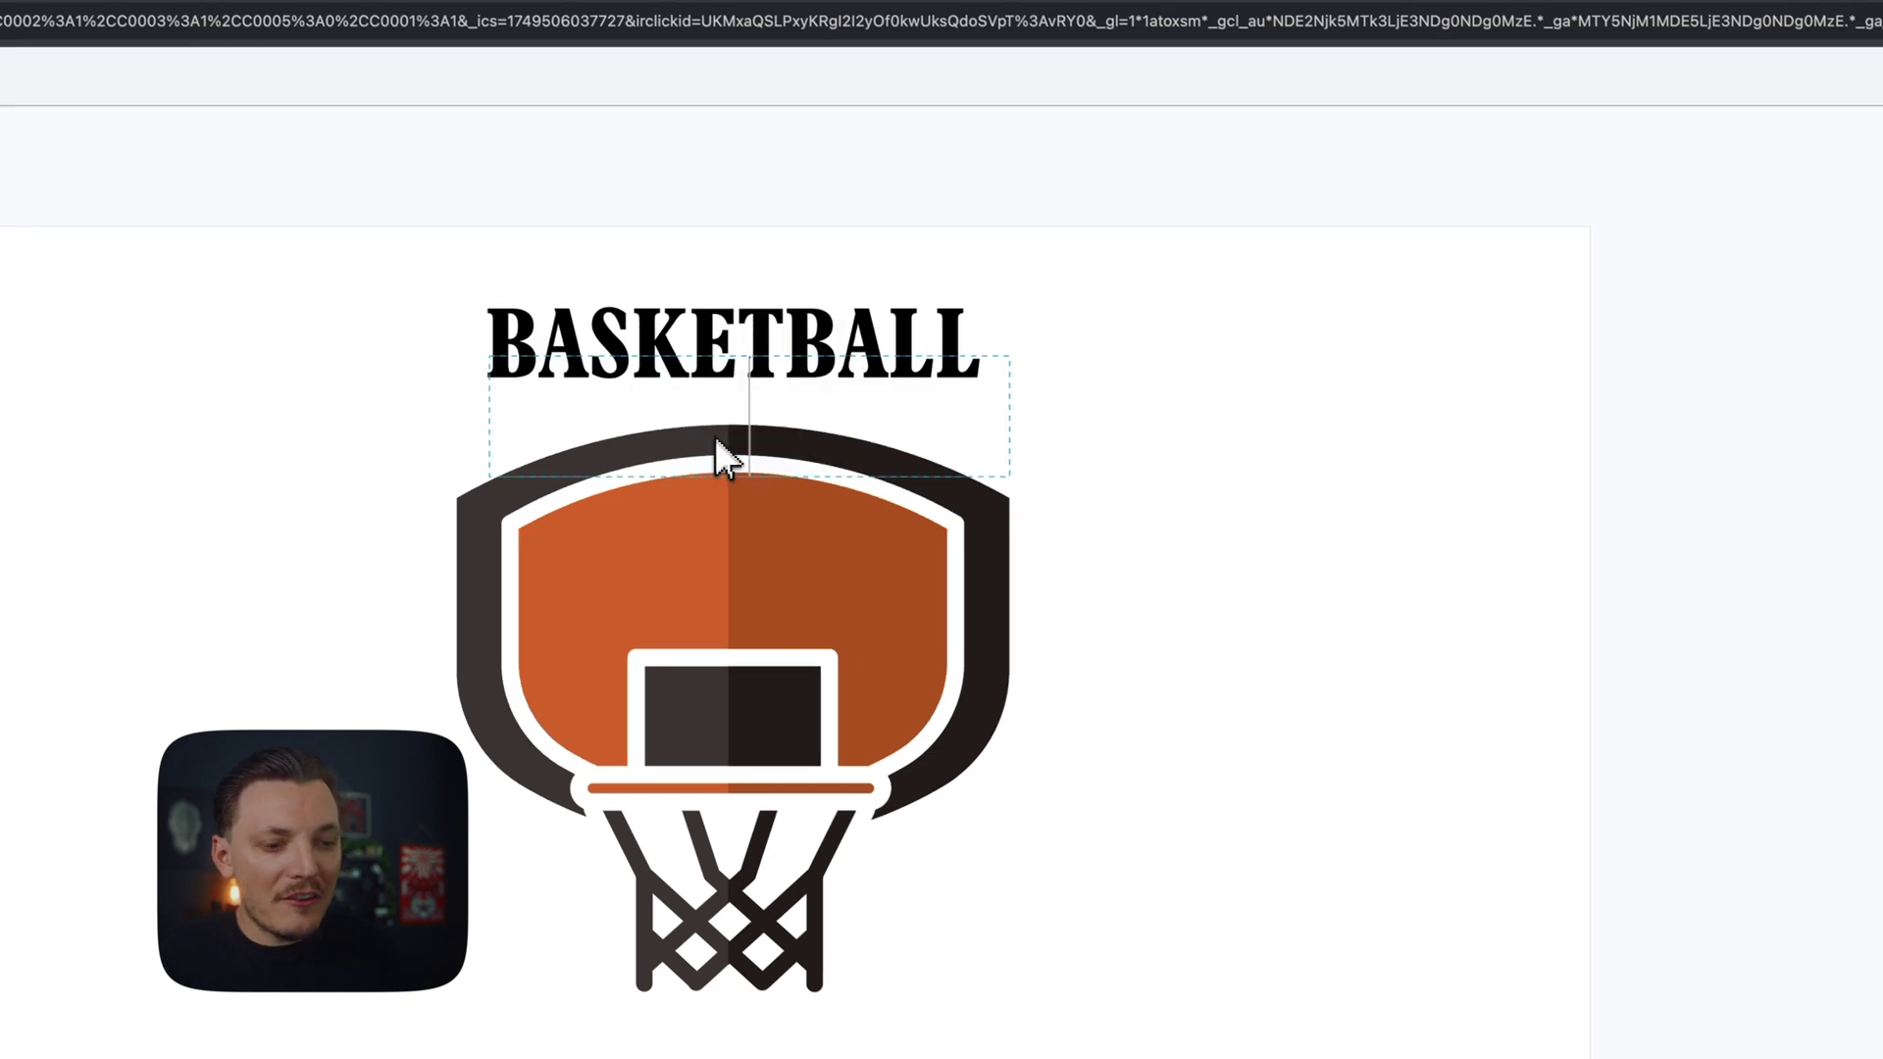
type("UB 1991")
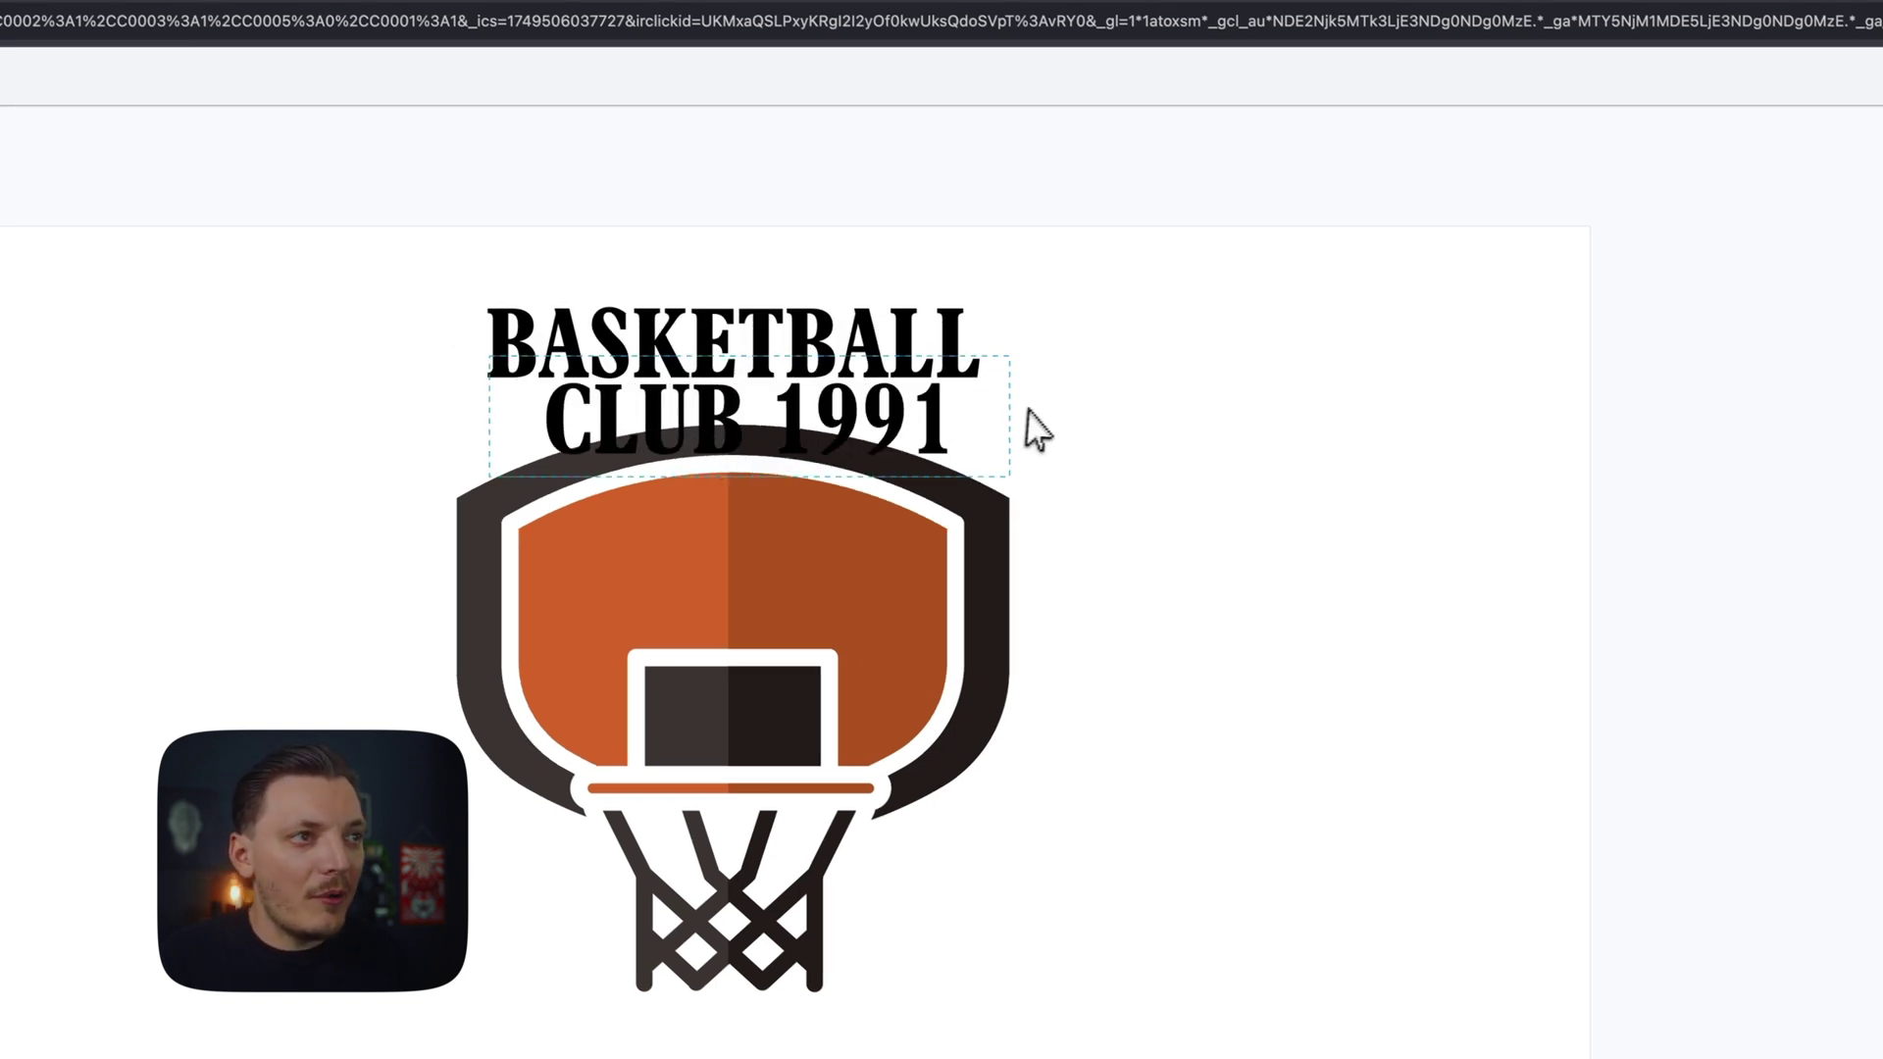
Step: Fill the title text with the backboard's orange using the custom colour eyedropper
left_click(1612, 447)
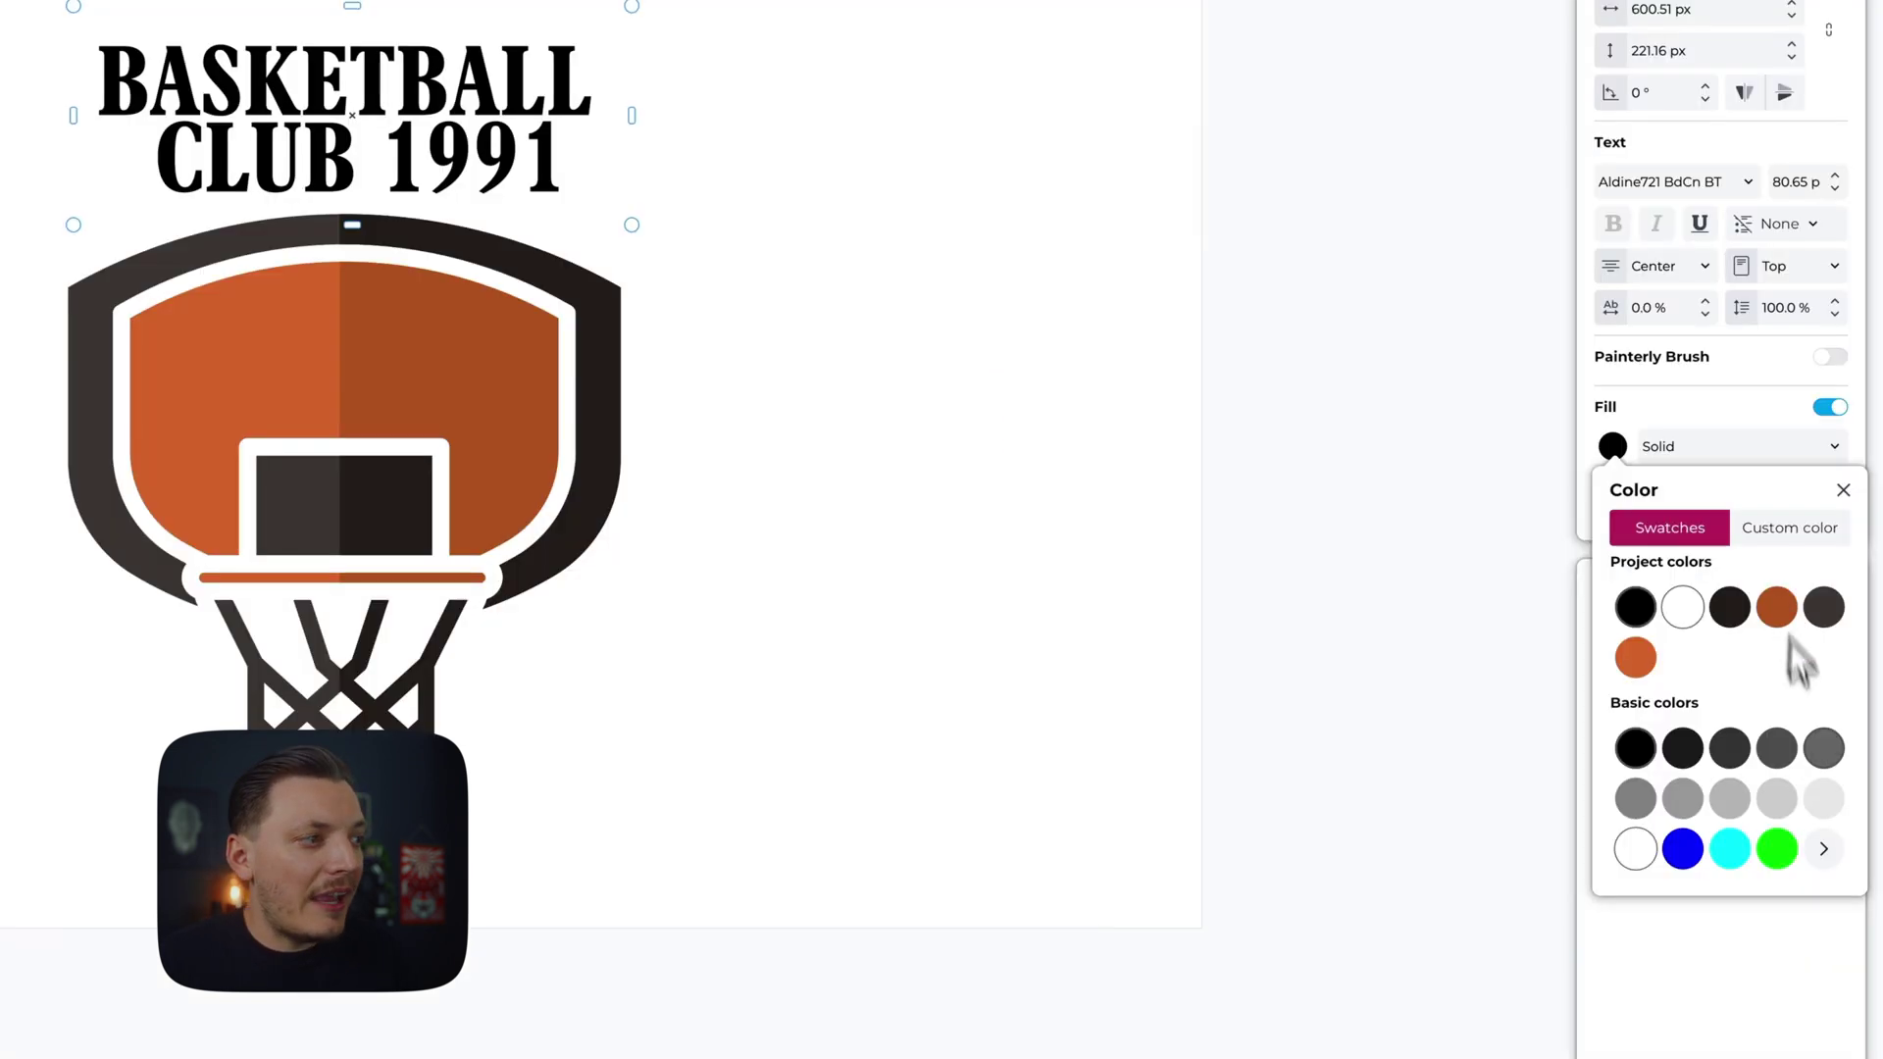
left_click(1805, 534)
left_click(1831, 859)
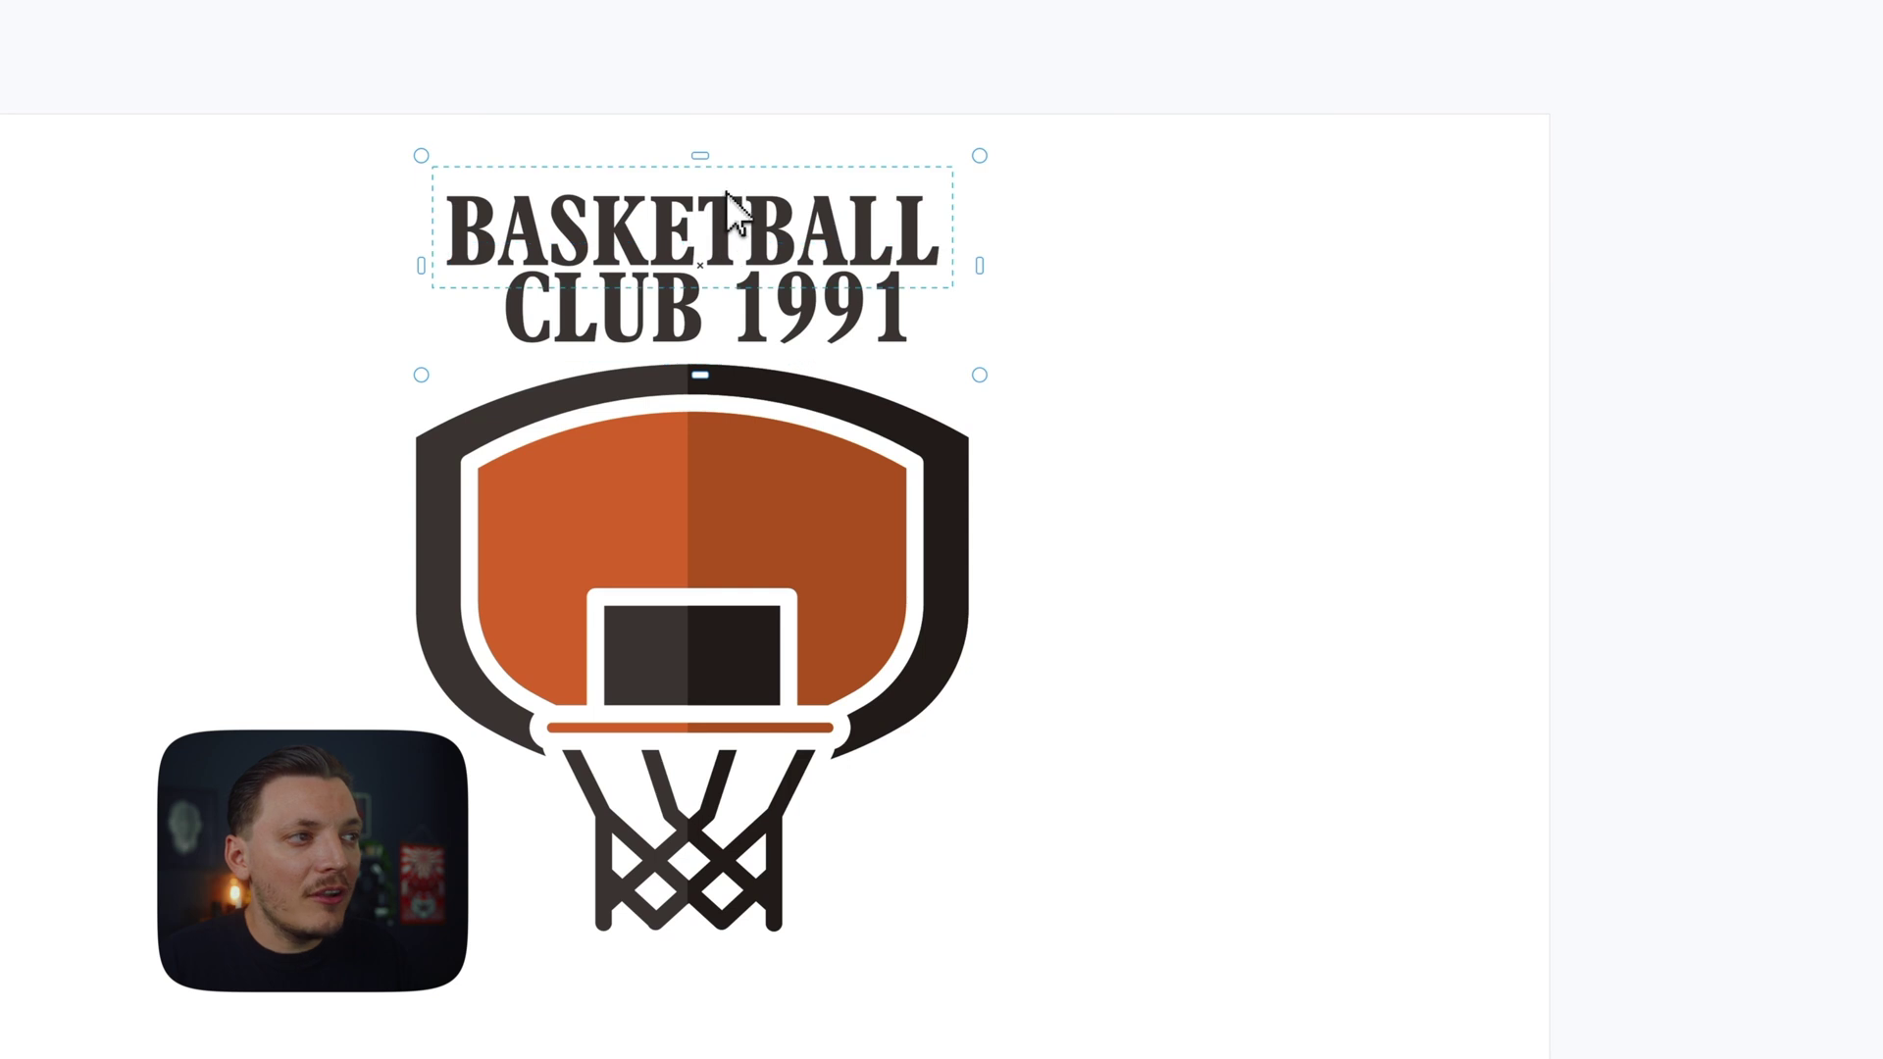
left_click(1612, 443)
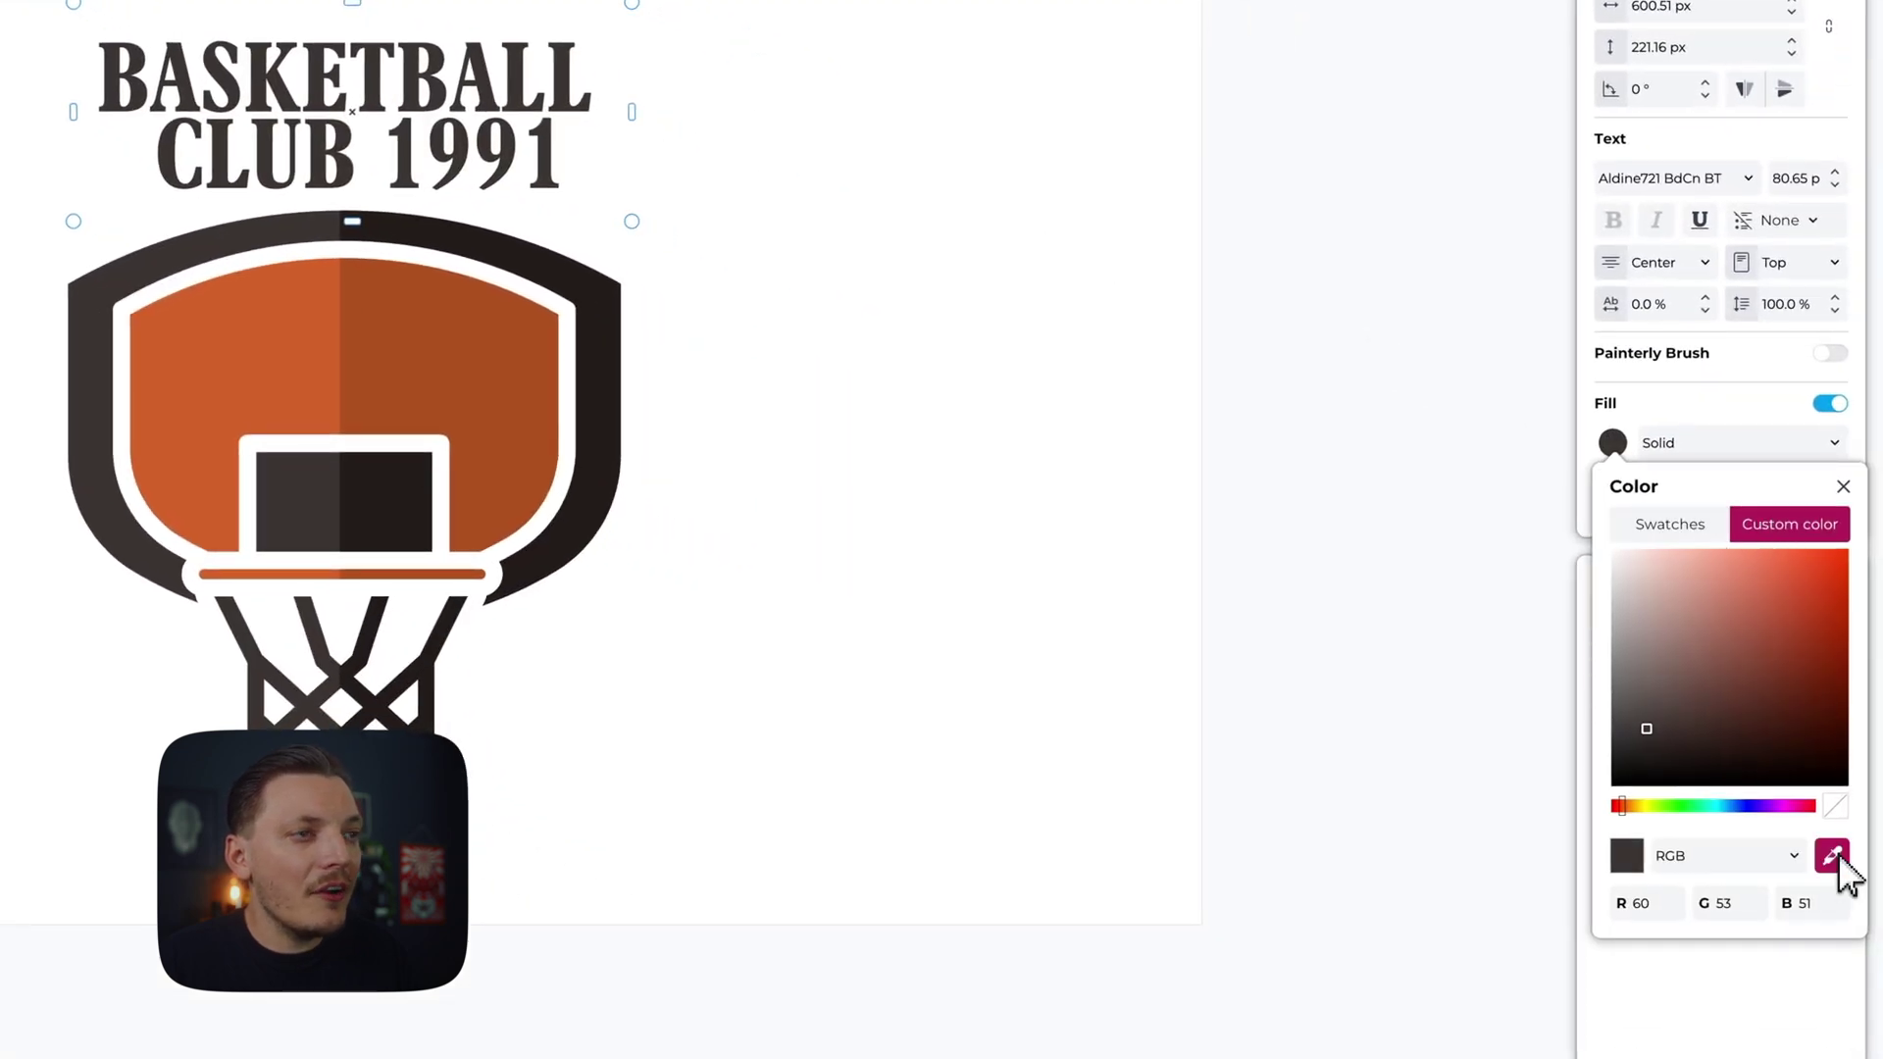
left_click(258, 368)
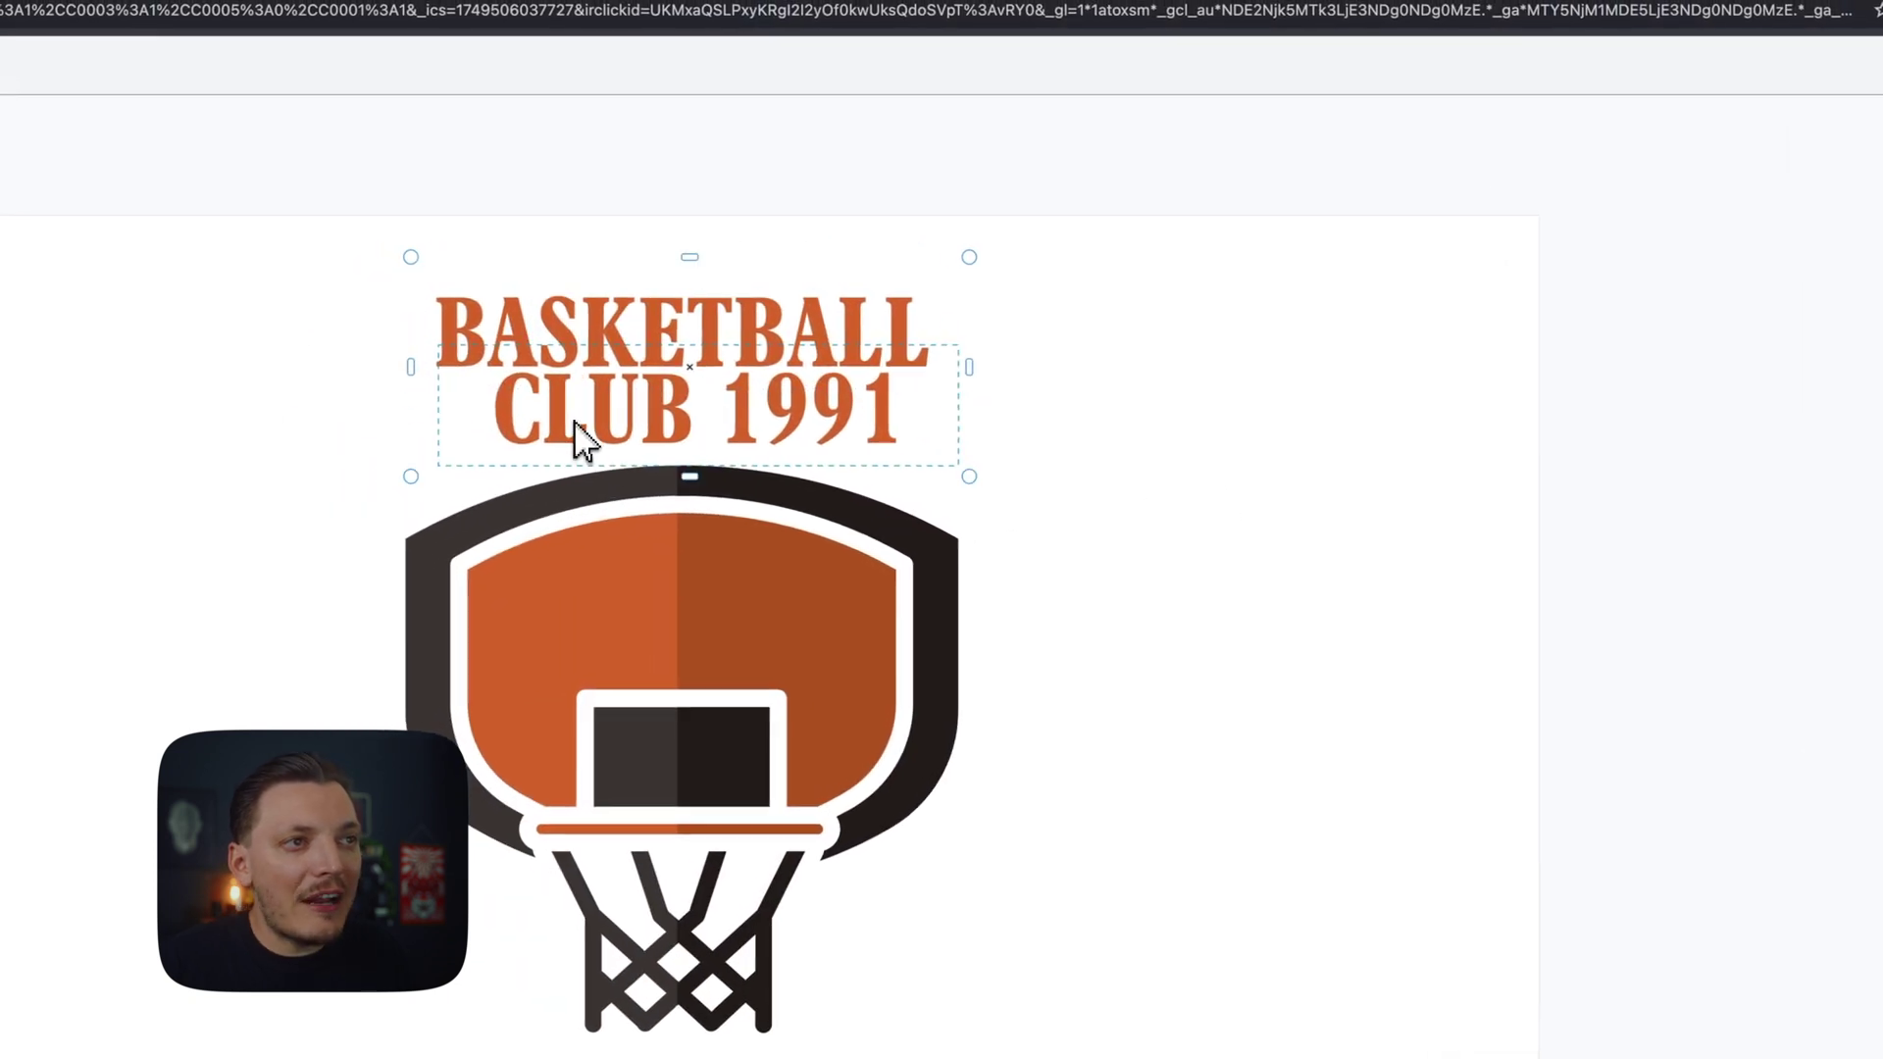
Step: Add a 0.5 mm outline to the title and show the custom outline colour options
left_click(1849, 469)
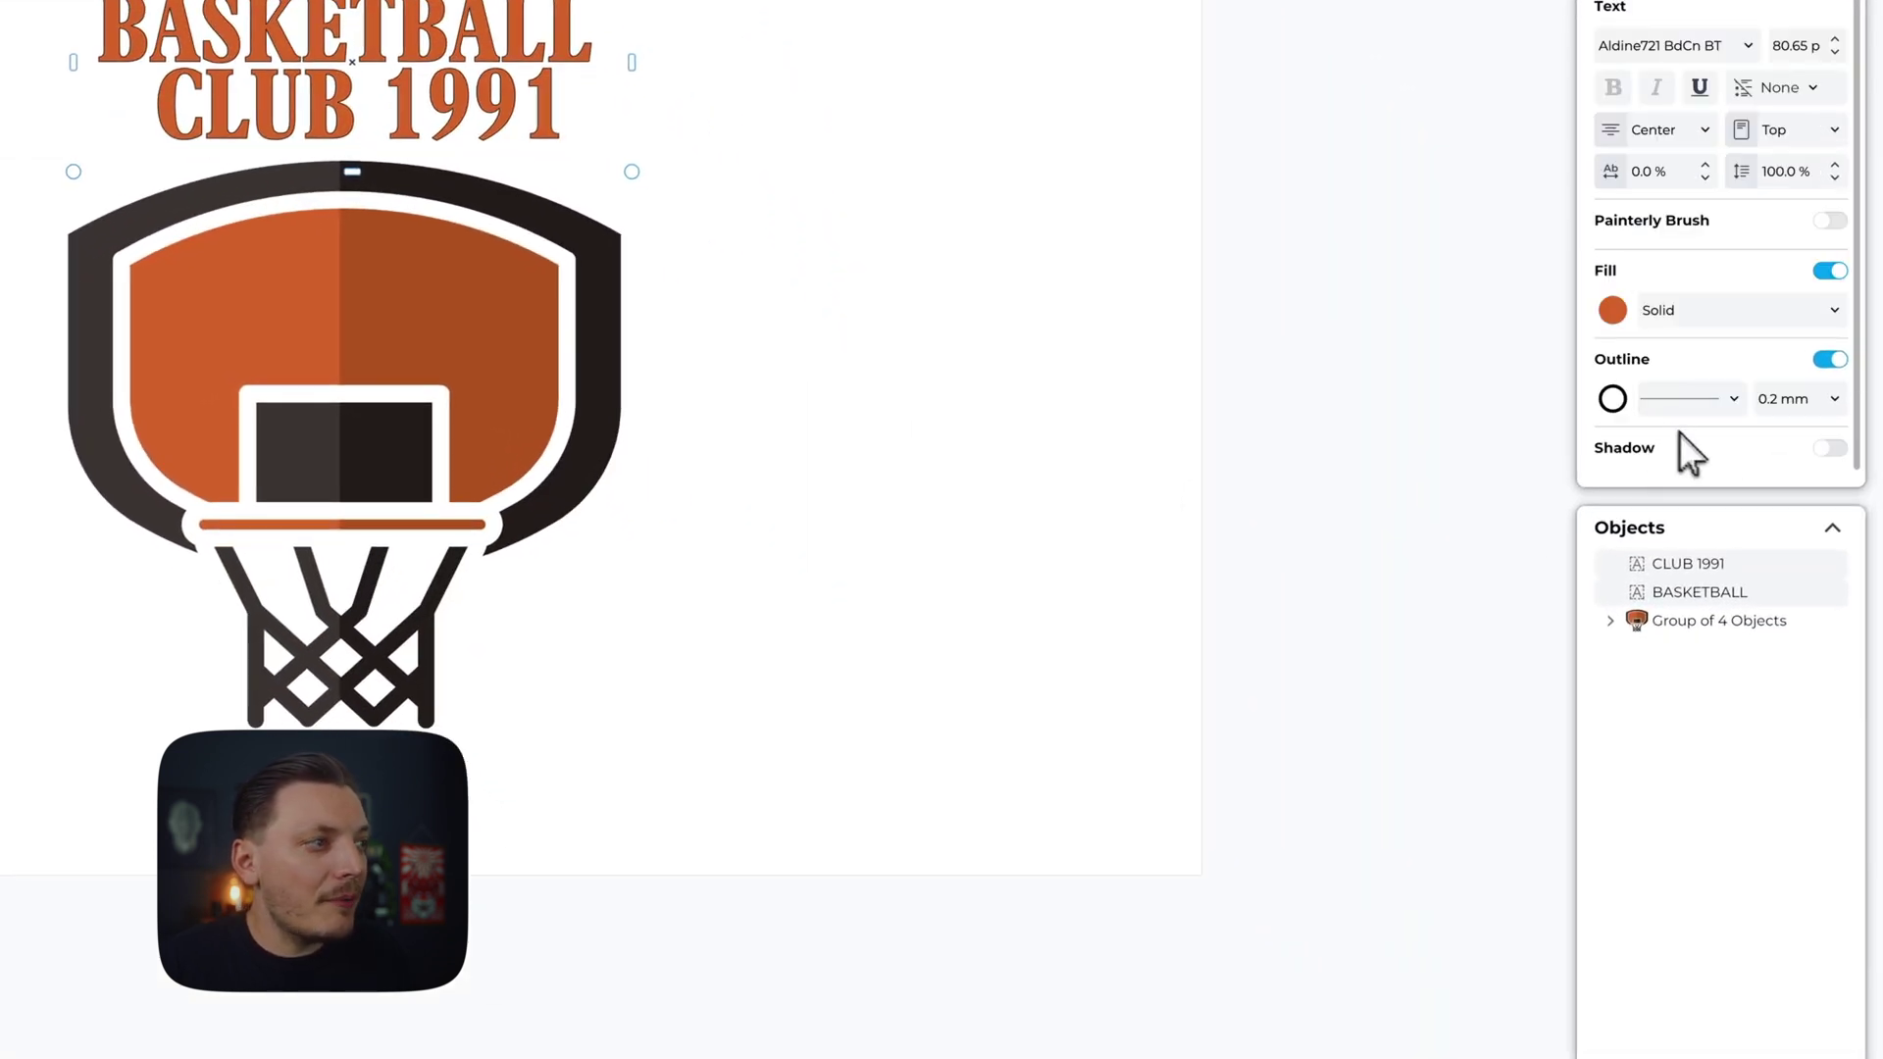
left_click(1830, 402)
left_click(1809, 447)
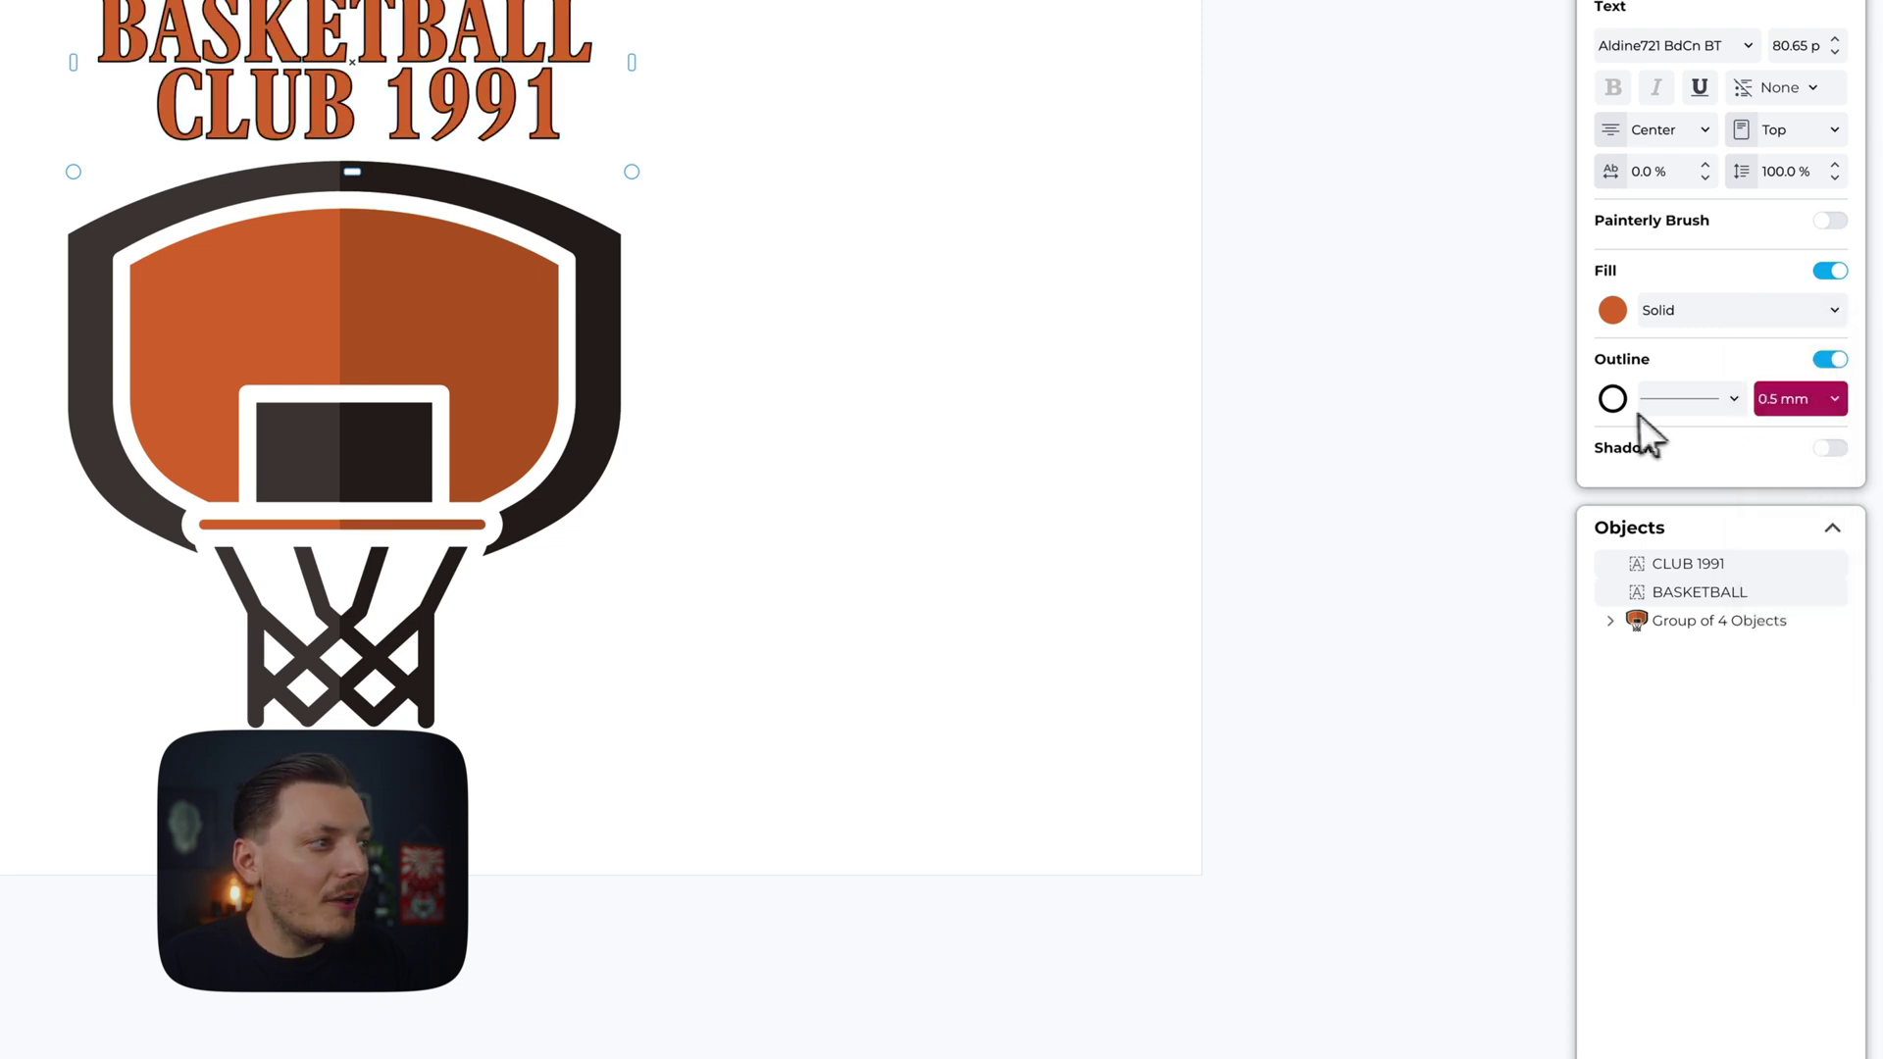
left_click(1628, 406)
left_click(1795, 482)
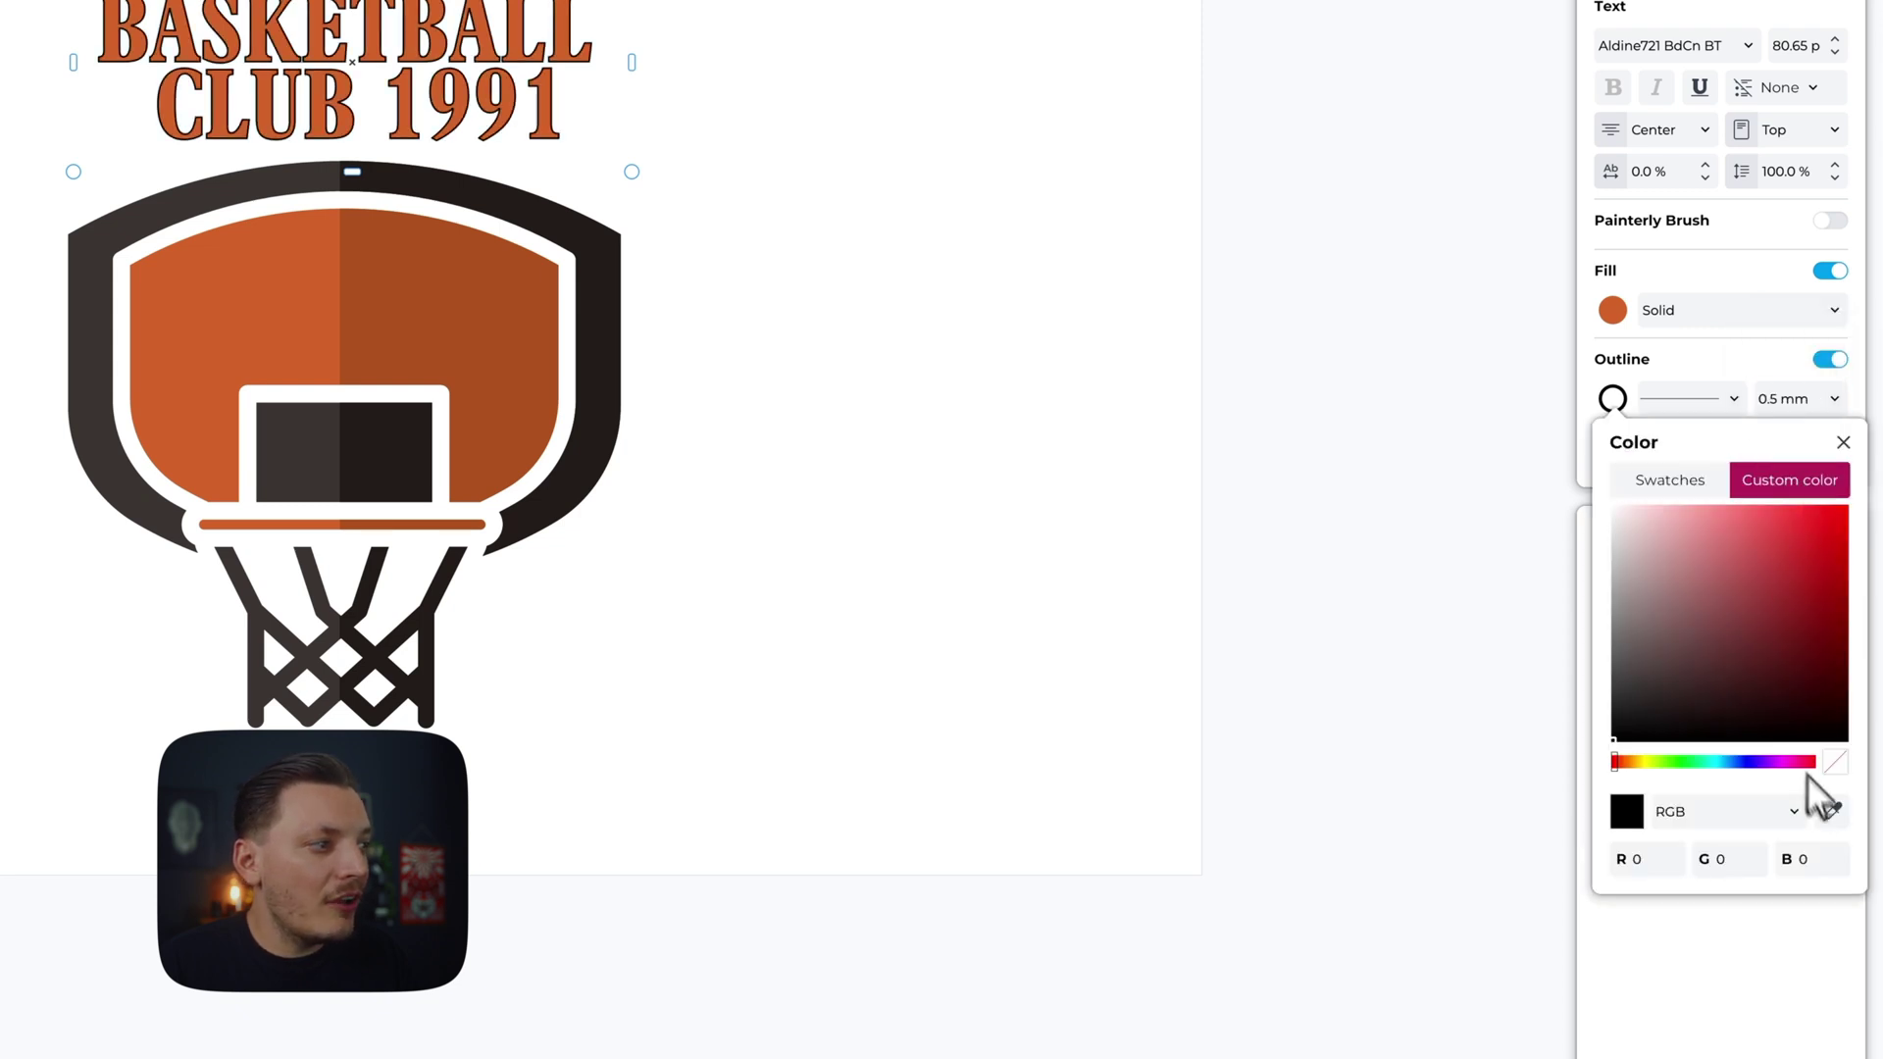